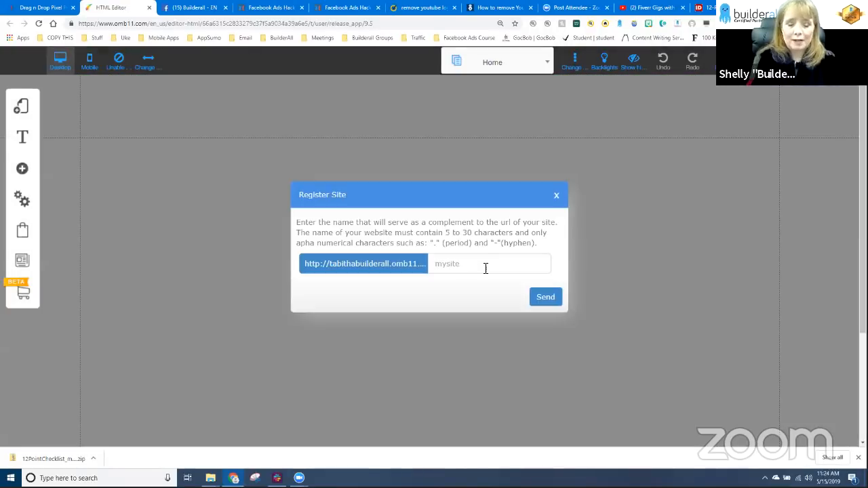
# Register the new site with leadmagnet1 as the name that completes its URL.
pyautogui.click(486, 269)
pyautogui.write('l')
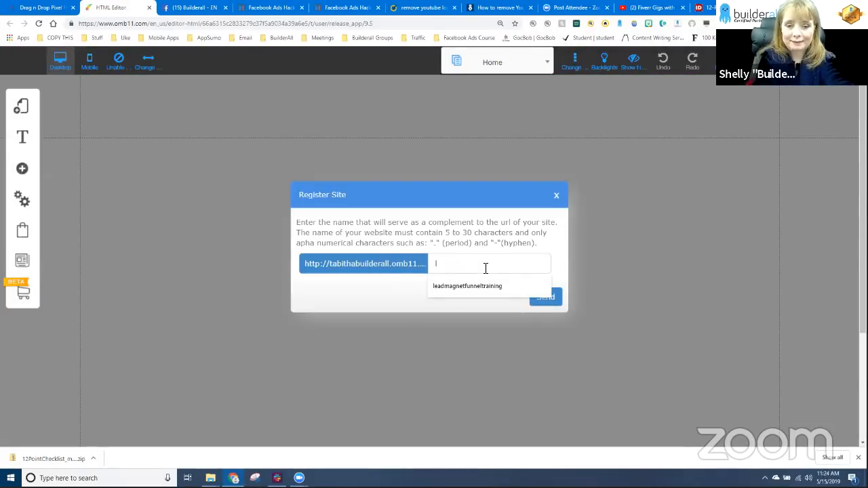
pyautogui.write('eadmagnet1')
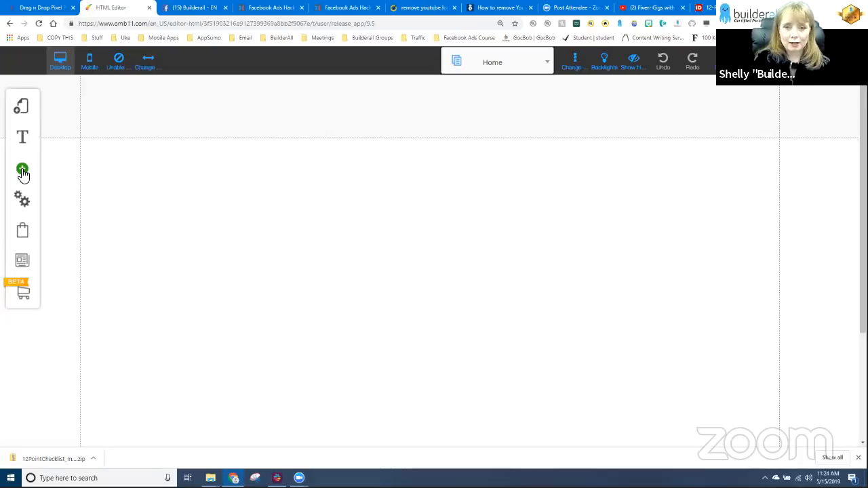
# Add the first Checkout banner template, with the product image and blue $39.00 offer box, to the blank page.
pyautogui.click(22, 171)
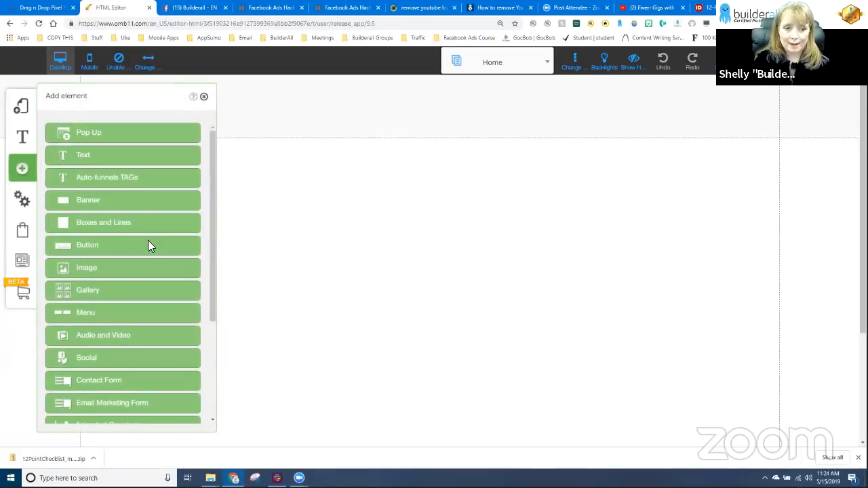
pyautogui.click(147, 240)
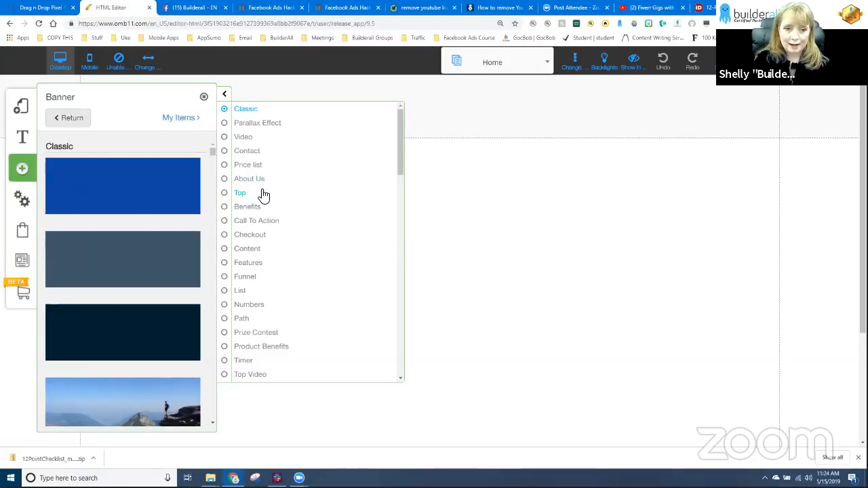
pyautogui.scroll(-3, 132, 306)
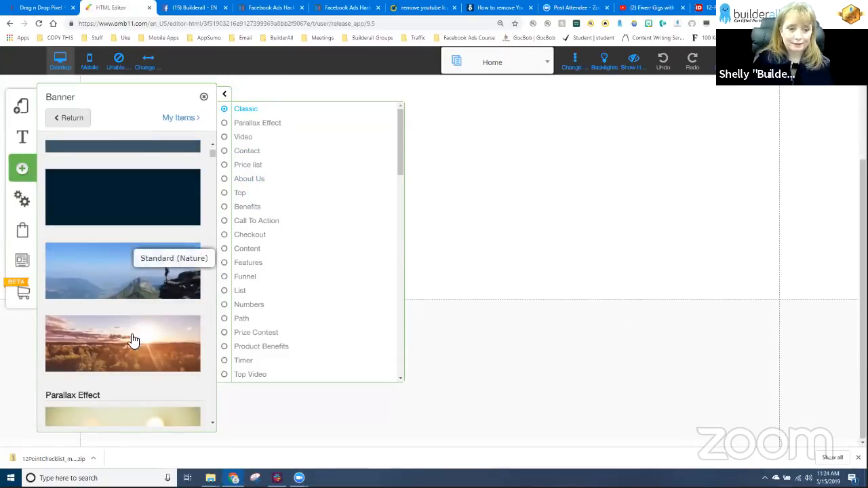
pyautogui.scroll(-6, 128, 335)
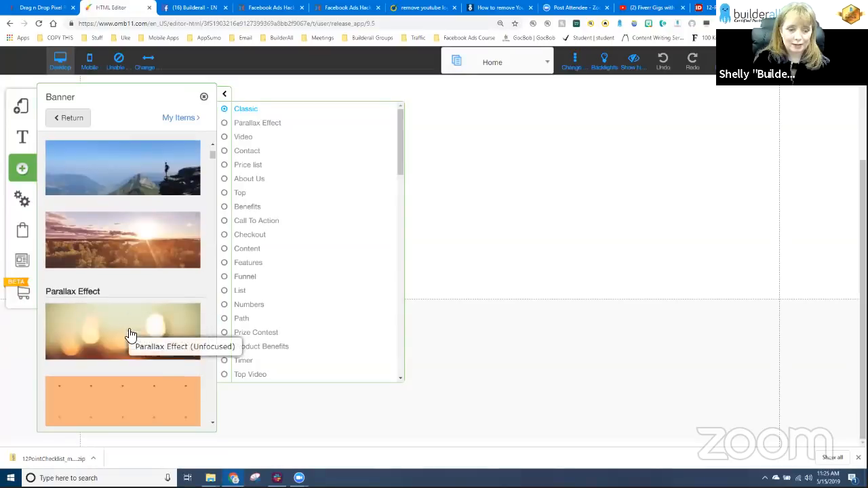
pyautogui.scroll(-6, 119, 352)
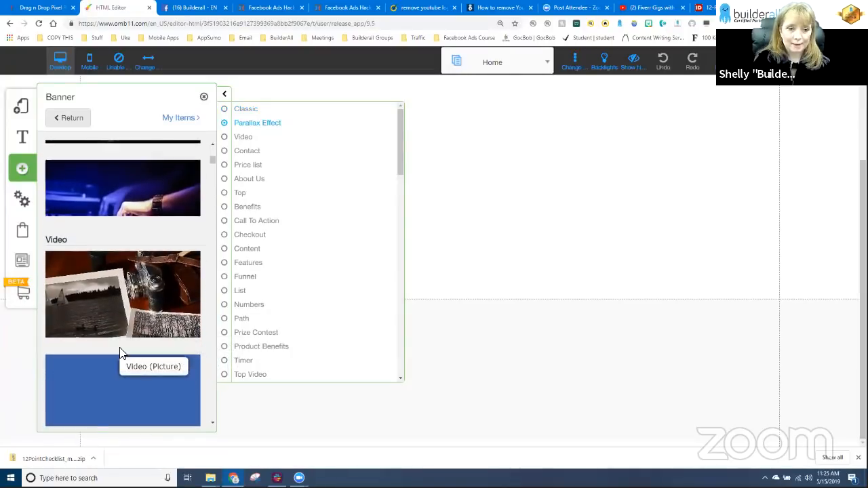
pyautogui.scroll(-6, 121, 352)
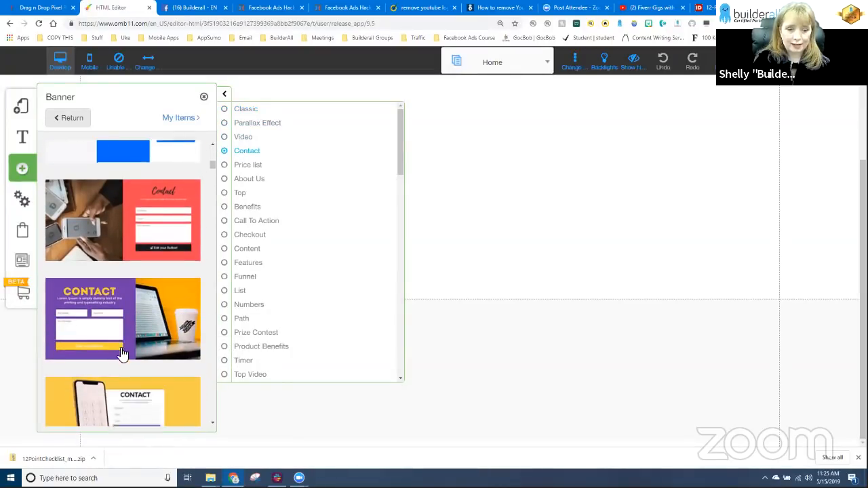
pyautogui.scroll(-5, 122, 353)
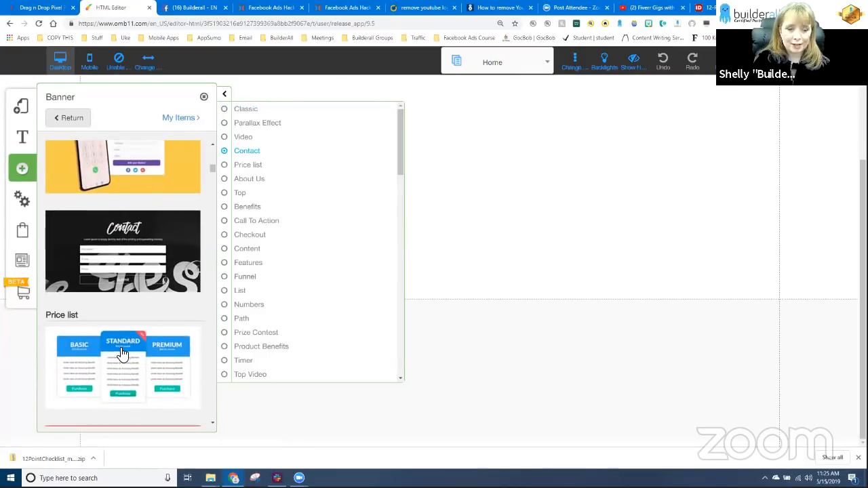
pyautogui.scroll(-6, 123, 354)
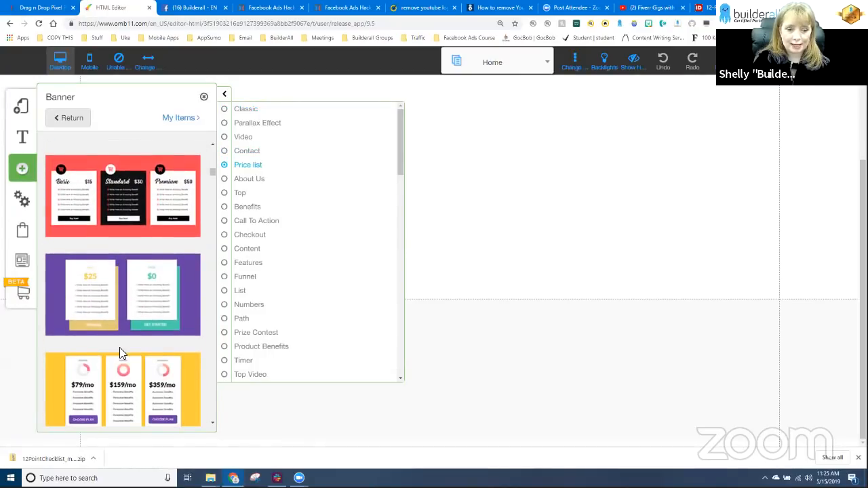
pyautogui.scroll(-5, 122, 352)
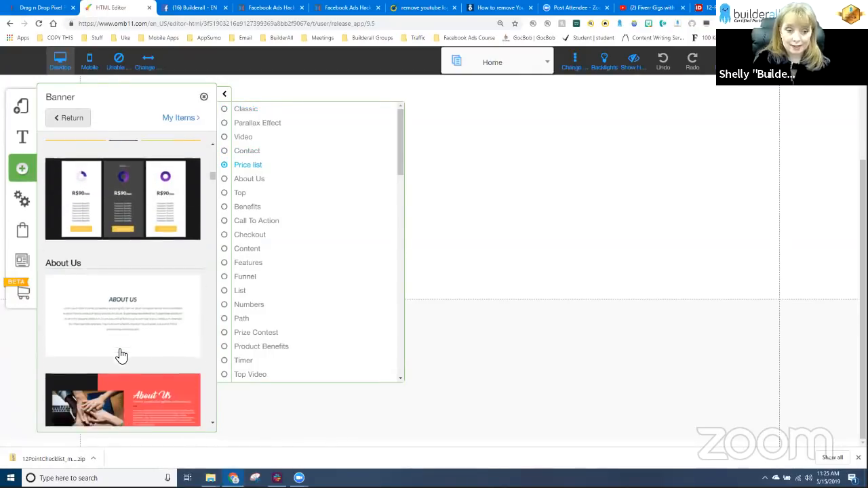
pyautogui.scroll(-2, 122, 355)
pyautogui.scroll(-4, 121, 355)
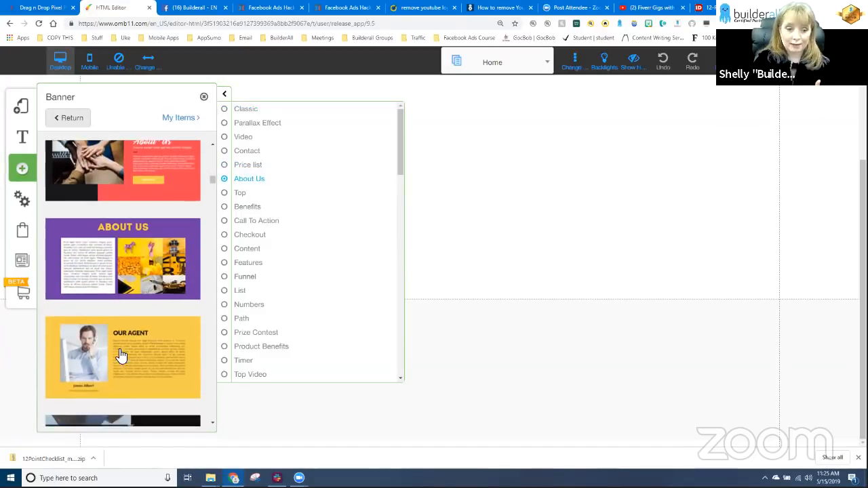
pyautogui.scroll(-5, 121, 355)
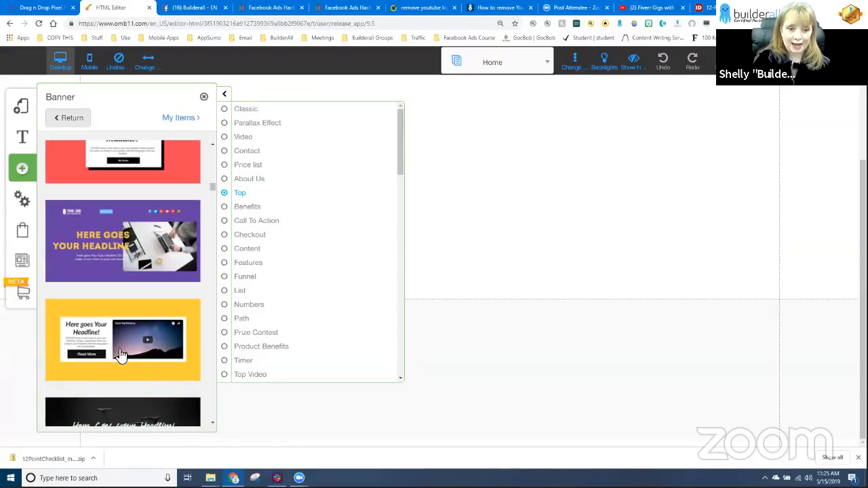
pyautogui.scroll(-4, 121, 355)
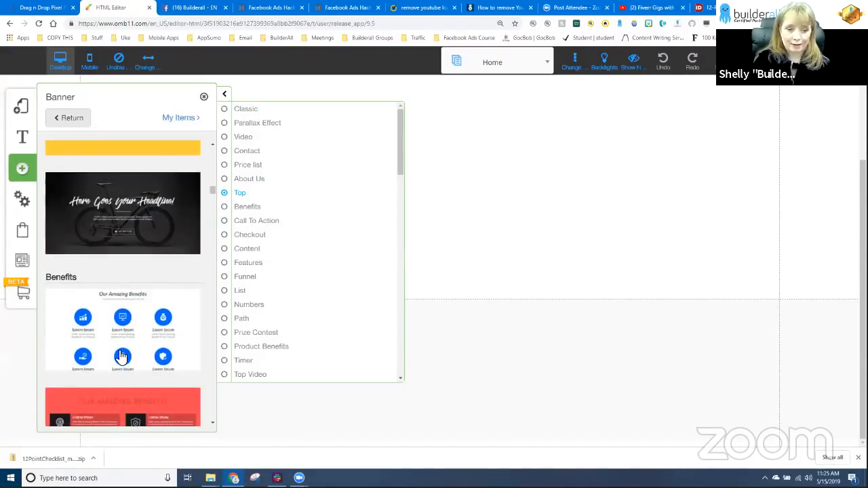
pyautogui.scroll(-4, 120, 356)
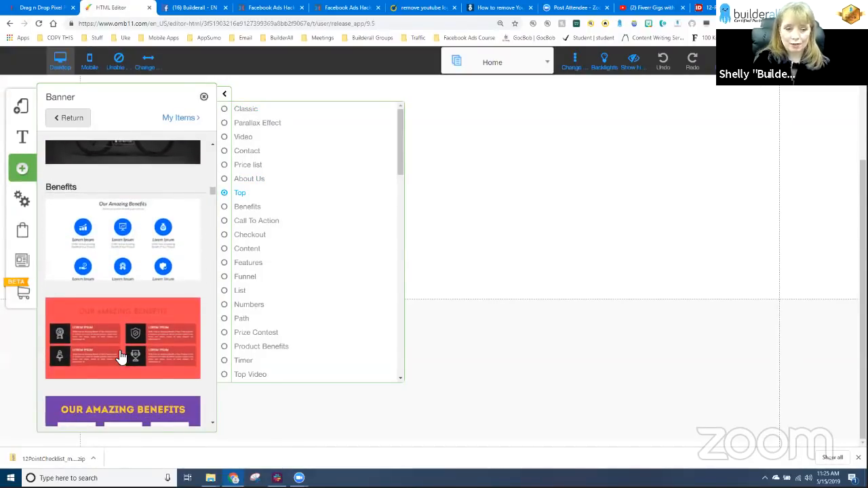
pyautogui.scroll(-5, 120, 355)
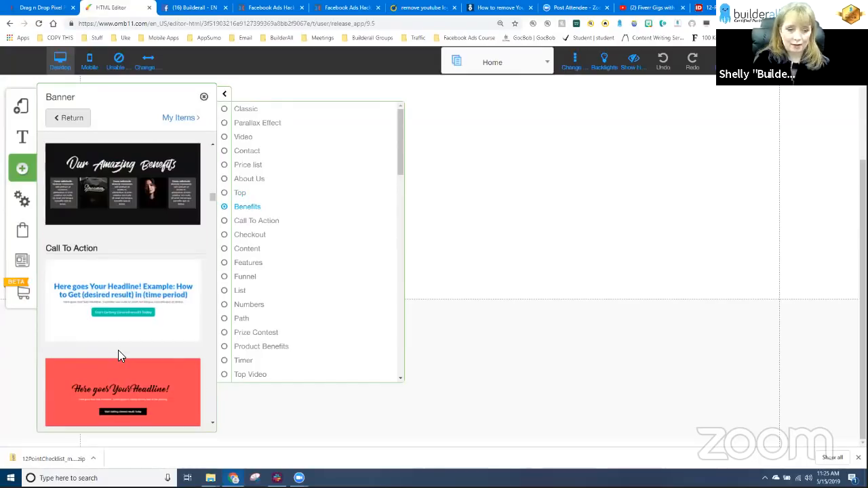
pyautogui.scroll(-3, 121, 356)
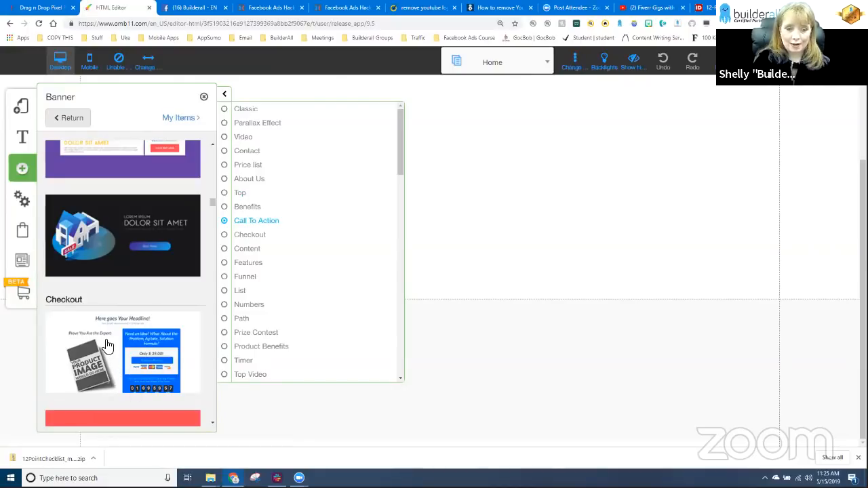
pyautogui.moveTo(152, 364); pyautogui.dragTo(473, 262)
pyautogui.click(203, 96)
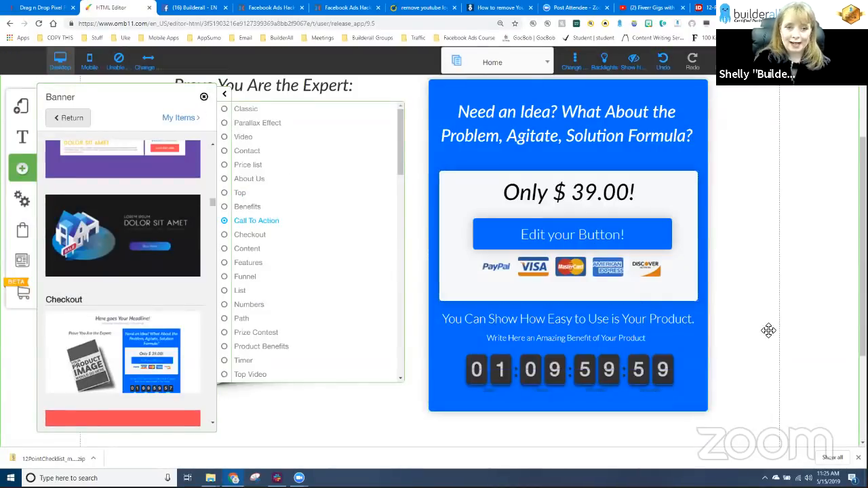
# Reduce the height of the empty header so the checkout section sits closer to the page's upper edge.
pyautogui.scroll(2, 777, 141)
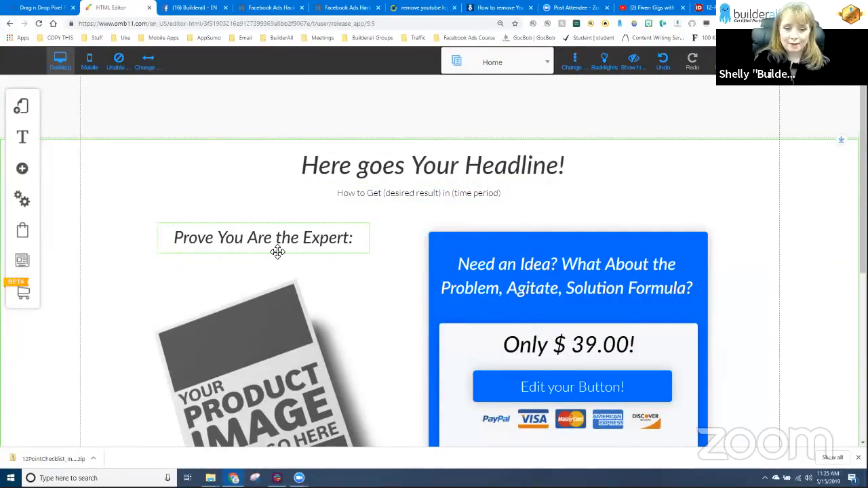
pyautogui.scroll(-2, 285, 335)
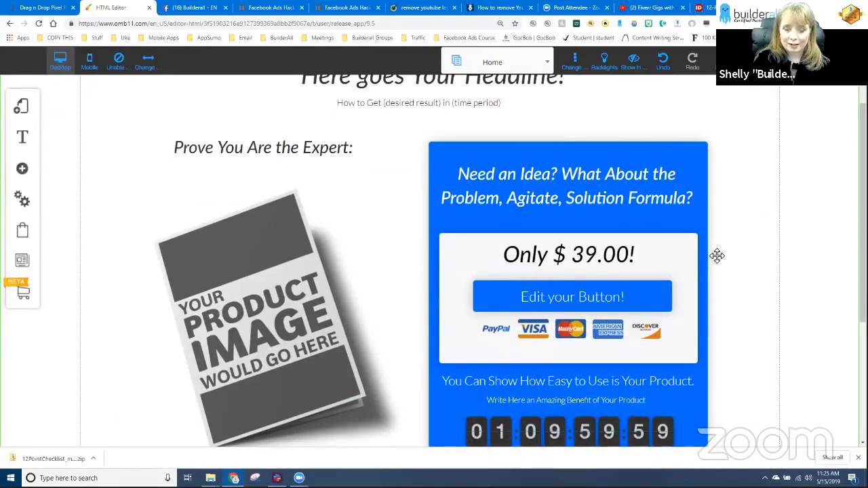
pyautogui.scroll(2, 748, 295)
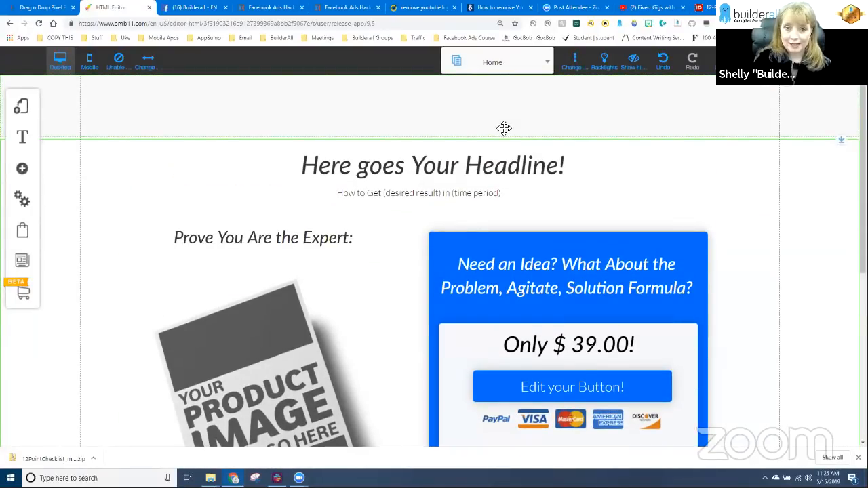
pyautogui.scroll(-1, 434, 129)
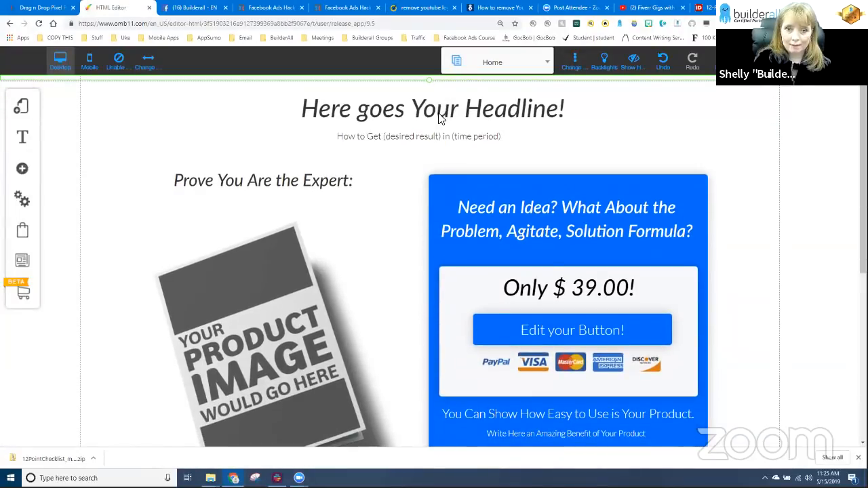
pyautogui.scroll(1, 646, 92)
# Set the header's background color to white in its appearance settings.
pyautogui.doubleClick(605, 102)
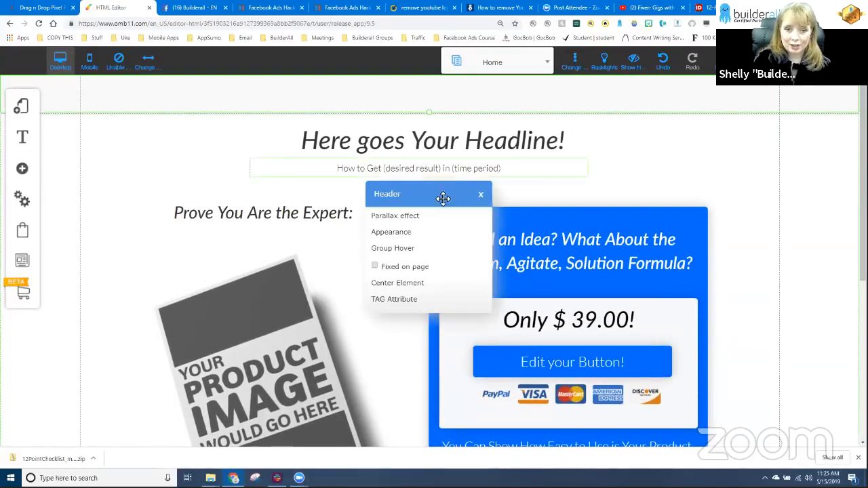
pyautogui.click(406, 232)
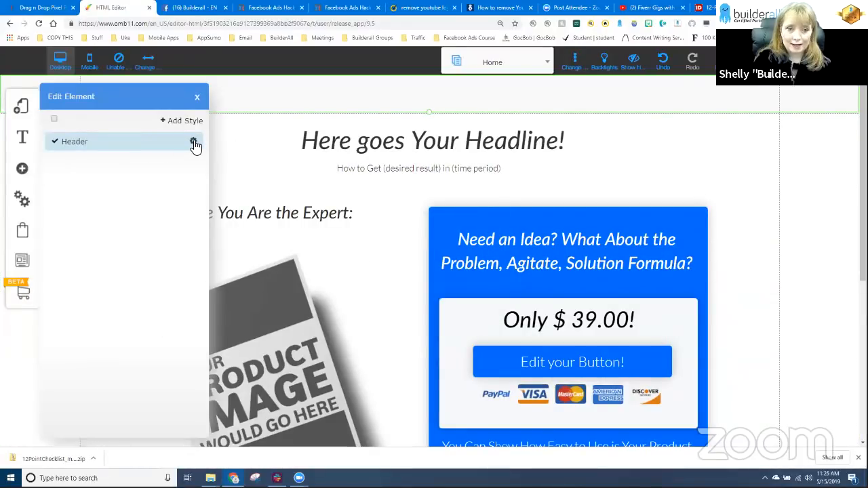
pyautogui.click(192, 142)
pyautogui.click(106, 194)
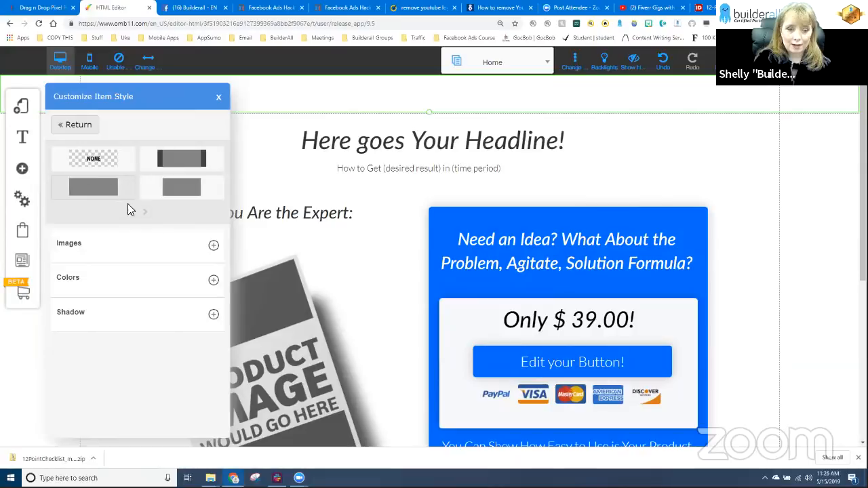
pyautogui.click(214, 279)
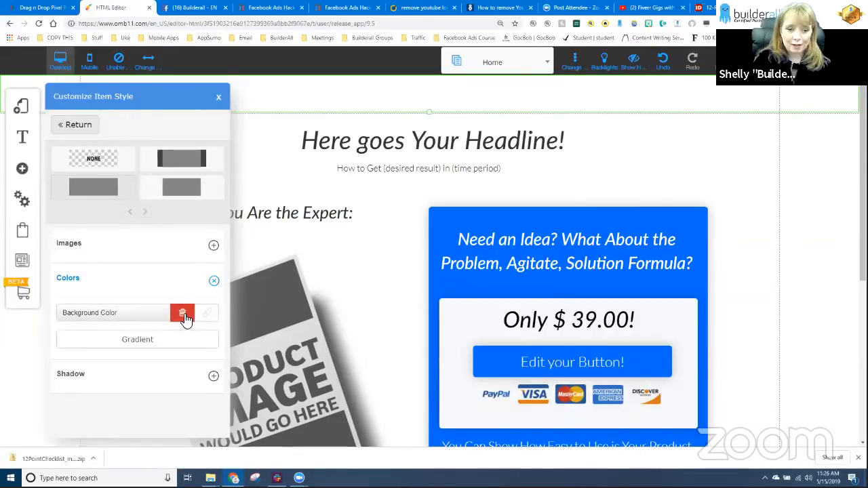
pyautogui.click(206, 314)
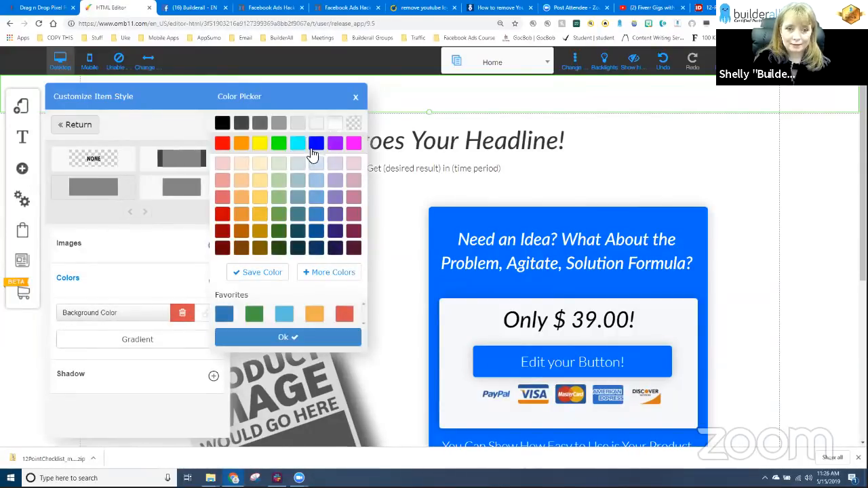
pyautogui.click(274, 337)
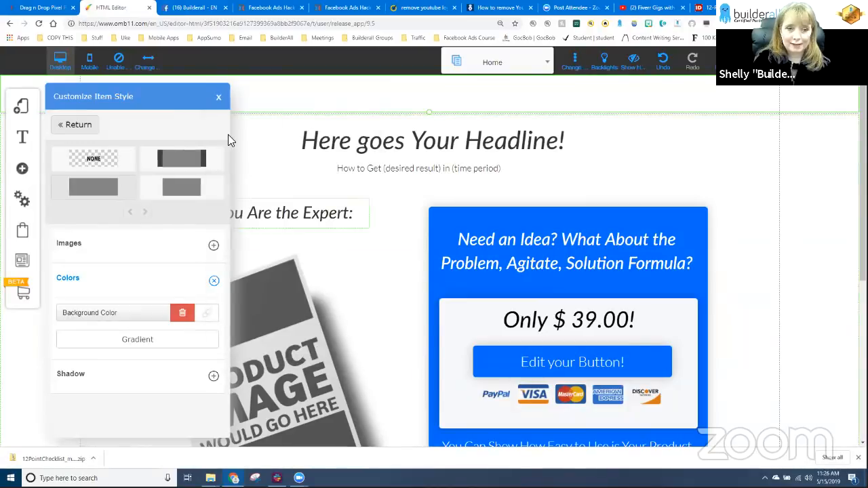
pyautogui.click(220, 97)
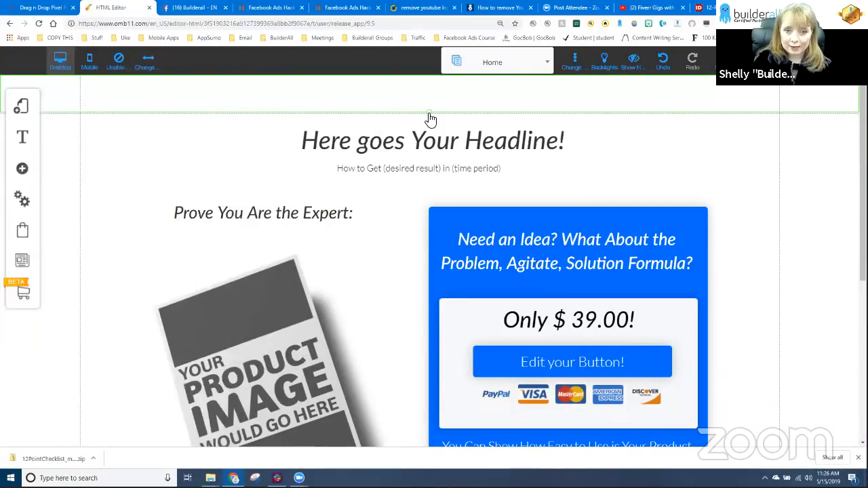
# Shrink the header to a thin strip and place the checkout section directly beneath it.
pyautogui.scroll(-1, 433, 102)
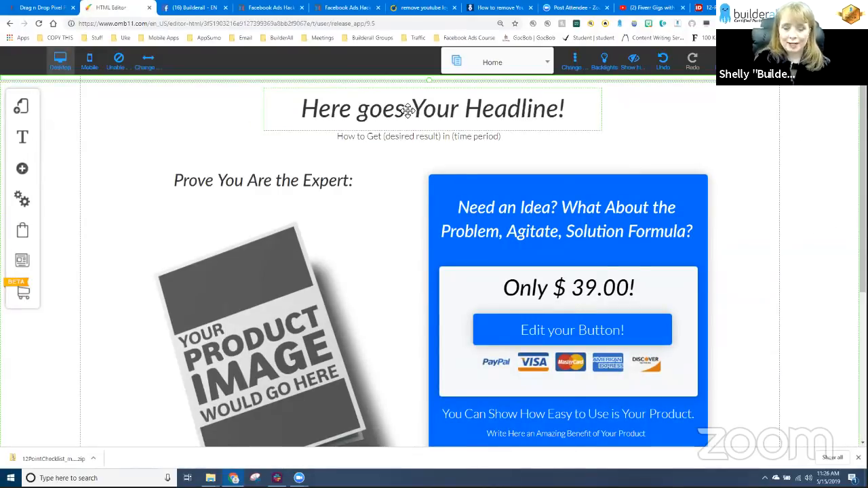
pyautogui.scroll(1, 759, 134)
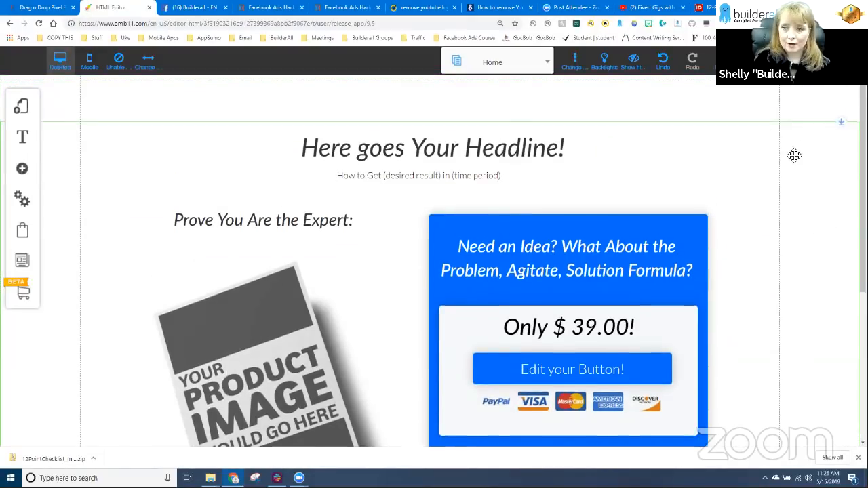
pyautogui.scroll(-1, 800, 156)
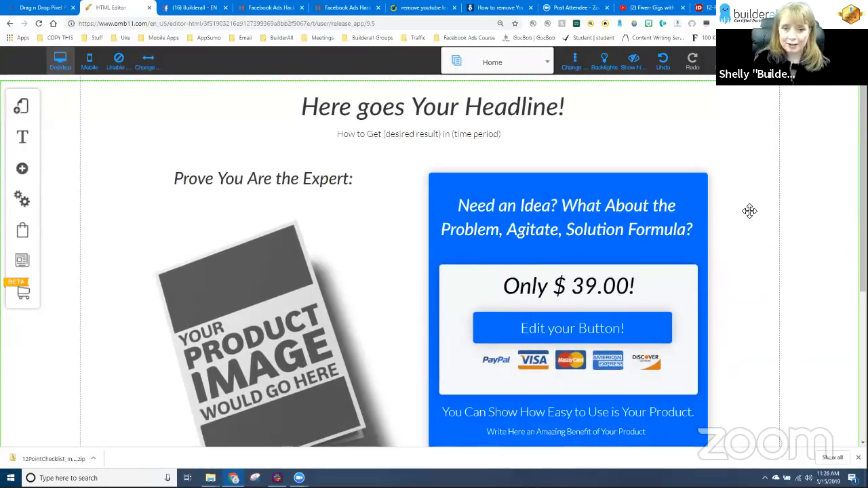
# Give the footer the solid full-width style and set its background color to white in its appearance settings.
pyautogui.scroll(-4, 725, 342)
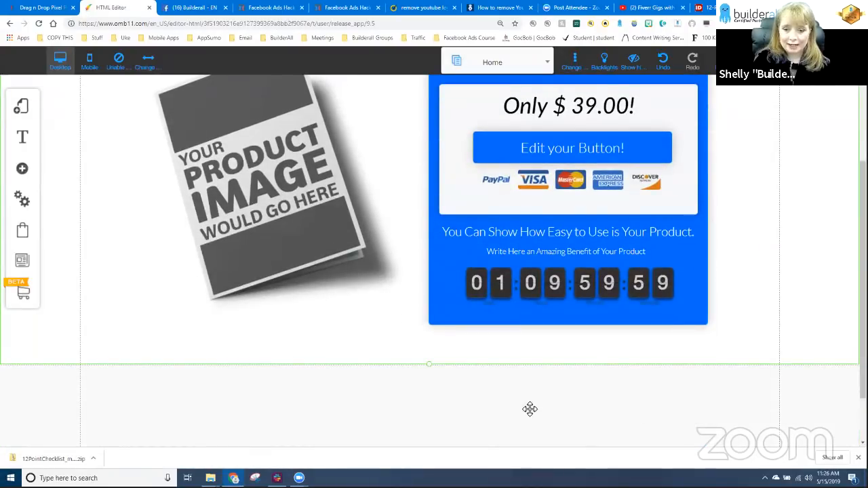
pyautogui.rightClick(474, 395)
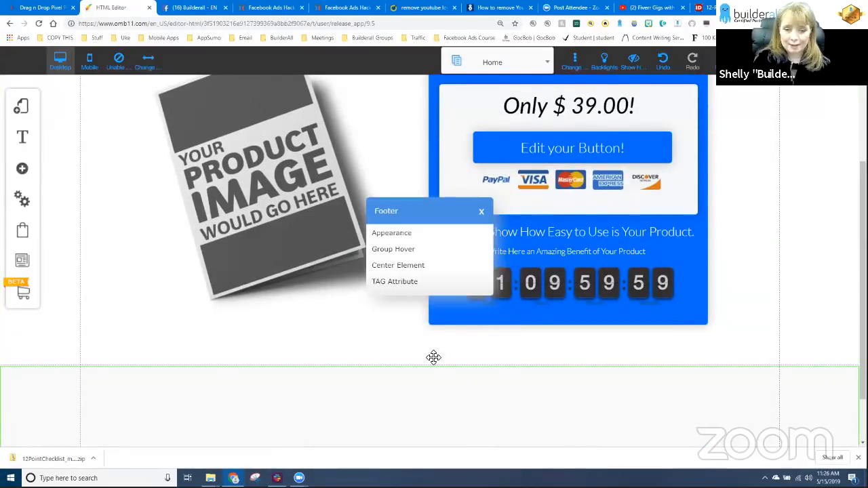
pyautogui.click(400, 233)
pyautogui.moveTo(167, 145)
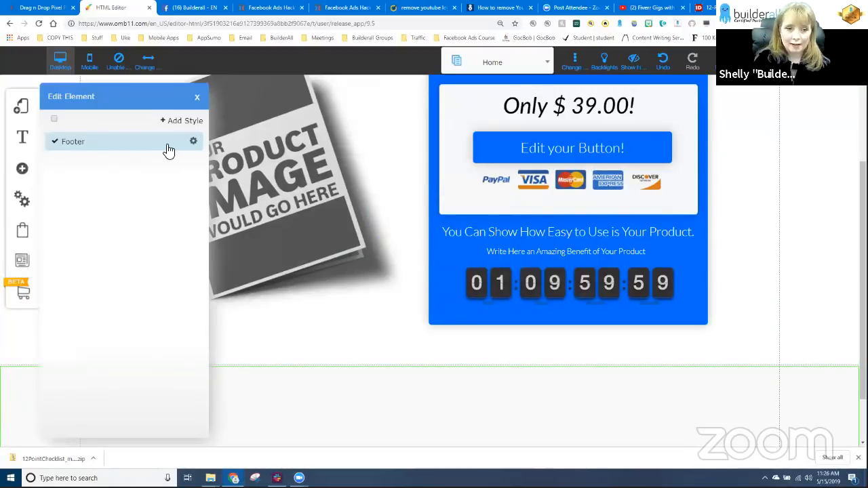
pyautogui.click(194, 144)
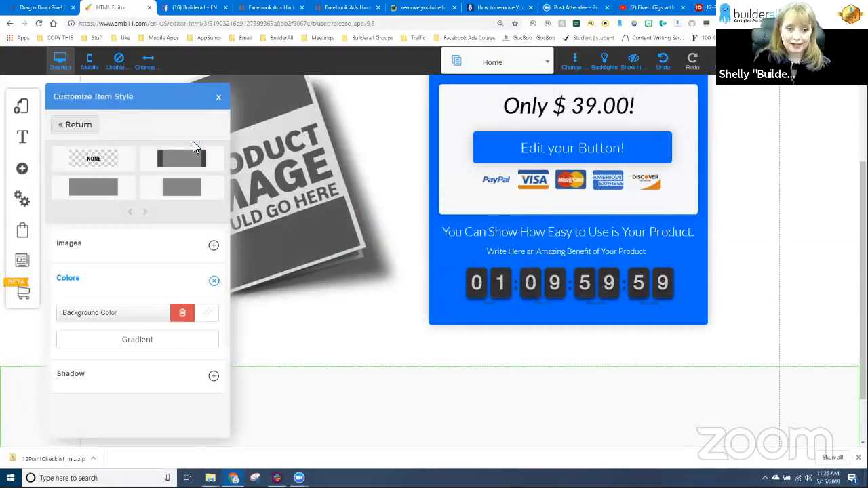
pyautogui.click(101, 193)
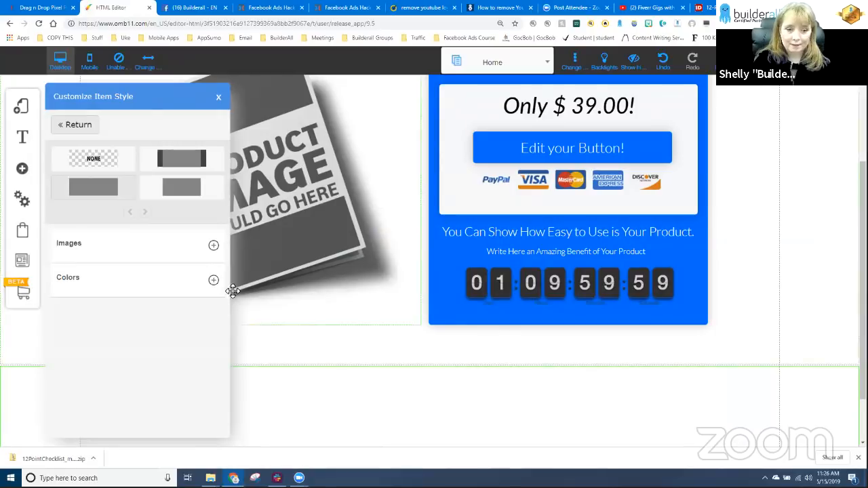
pyautogui.click(214, 280)
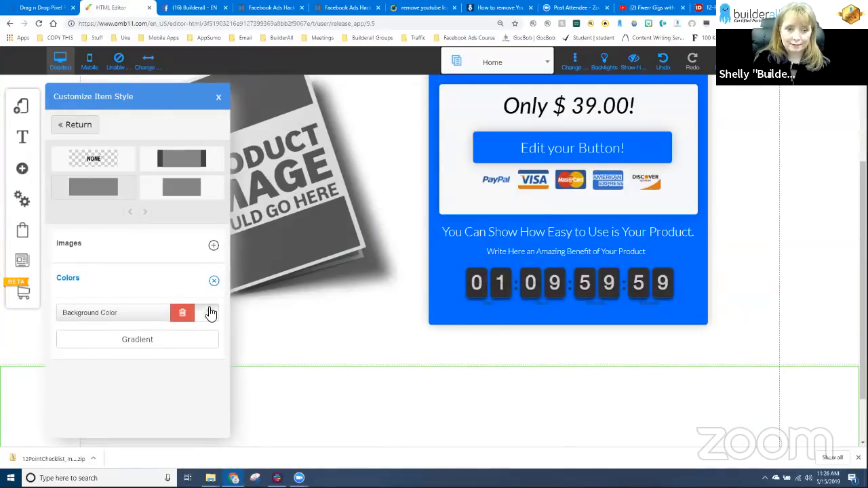
pyautogui.click(211, 312)
pyautogui.click(335, 122)
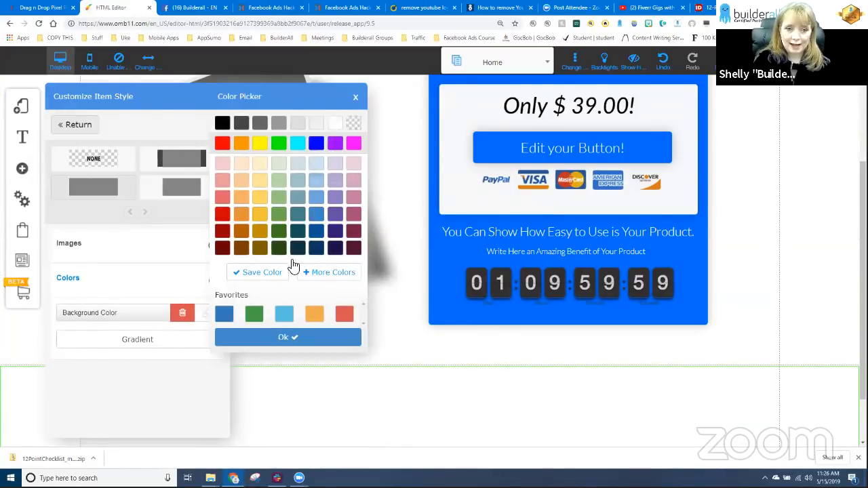
pyautogui.click(287, 337)
pyautogui.click(219, 97)
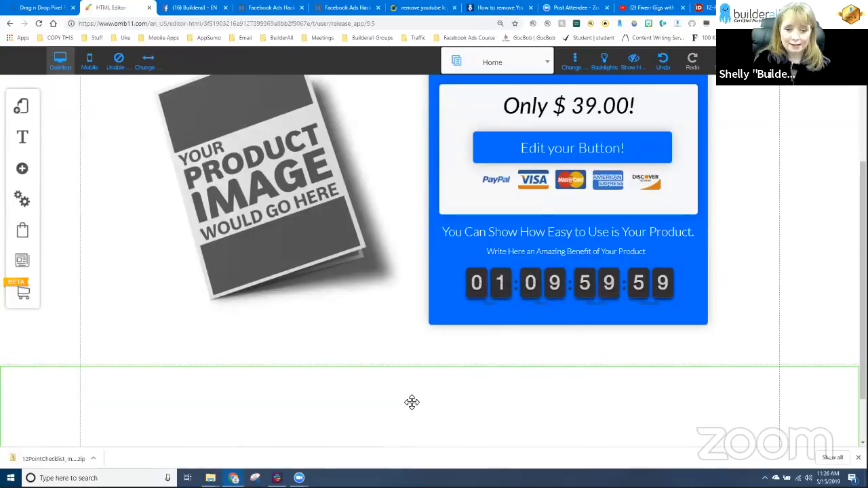
# Shrink the empty footer to a thin strip directly beneath the checkout section.
pyautogui.scroll(-1, 444, 433)
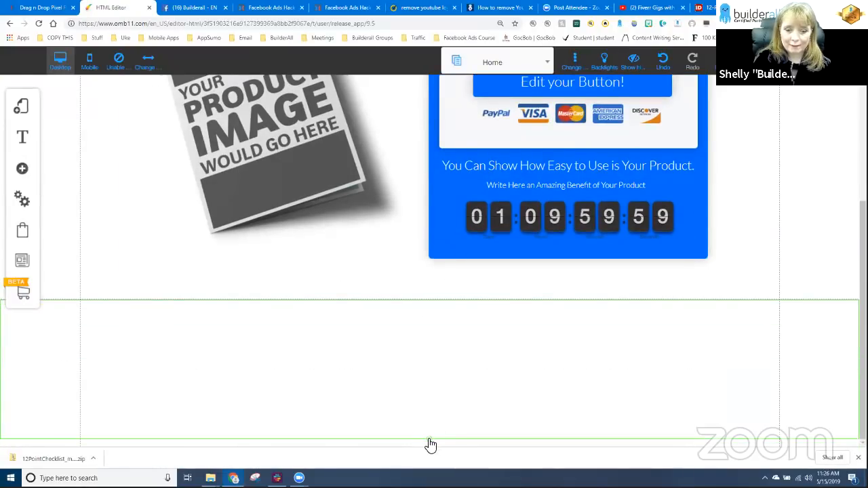
pyautogui.scroll(2, 448, 356)
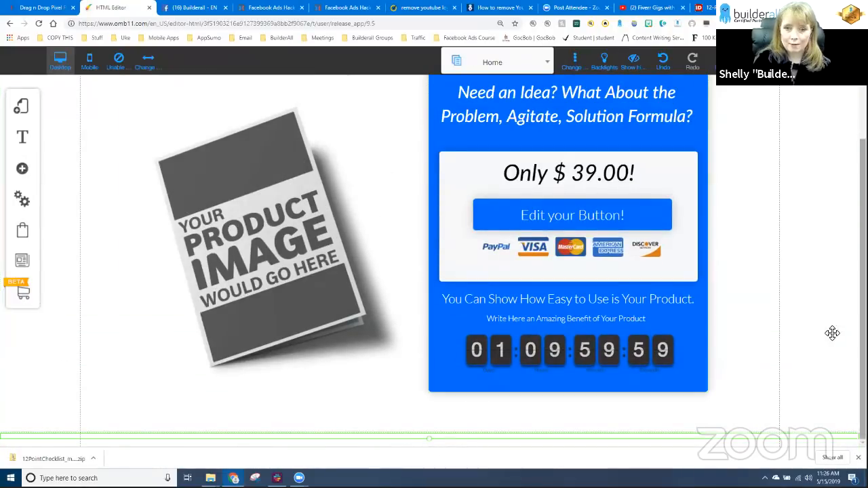
pyautogui.scroll(2, 832, 332)
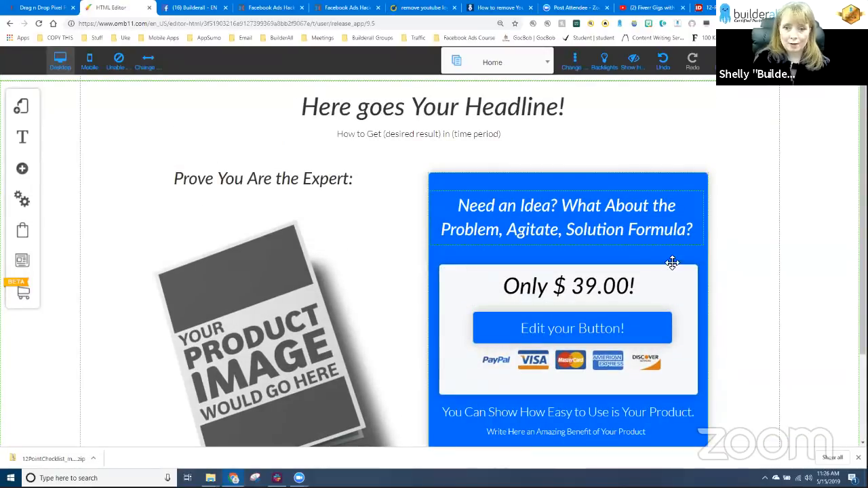
pyautogui.scroll(-2, 793, 305)
pyautogui.scroll(1, 792, 321)
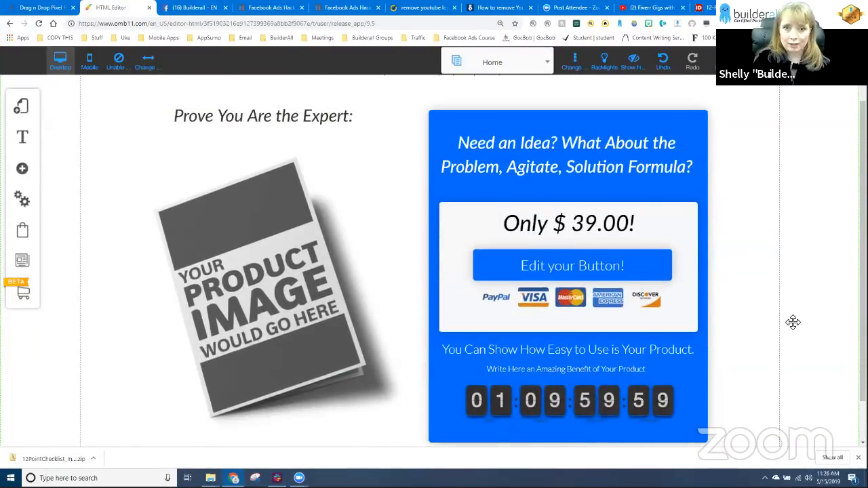
pyautogui.scroll(1, 793, 322)
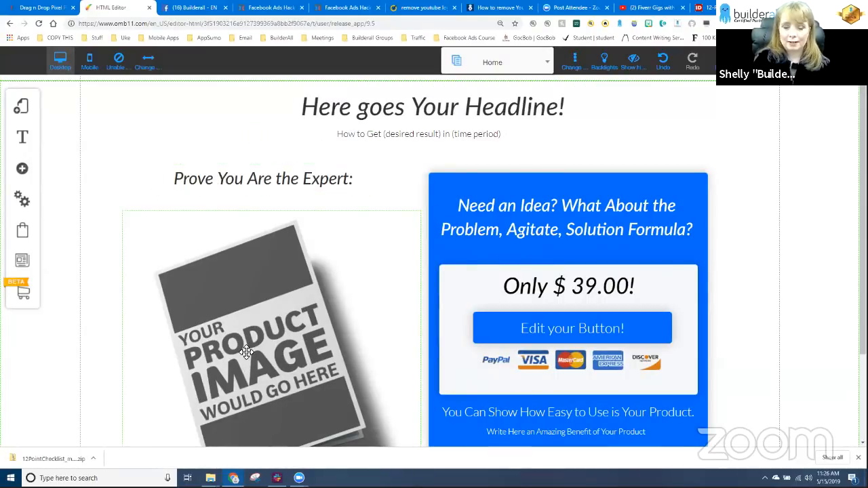
# Delete the "Only $ 39.00!" text, the "Edit your Button!" button and the payment logos from the blue offer box.
pyautogui.click(573, 219)
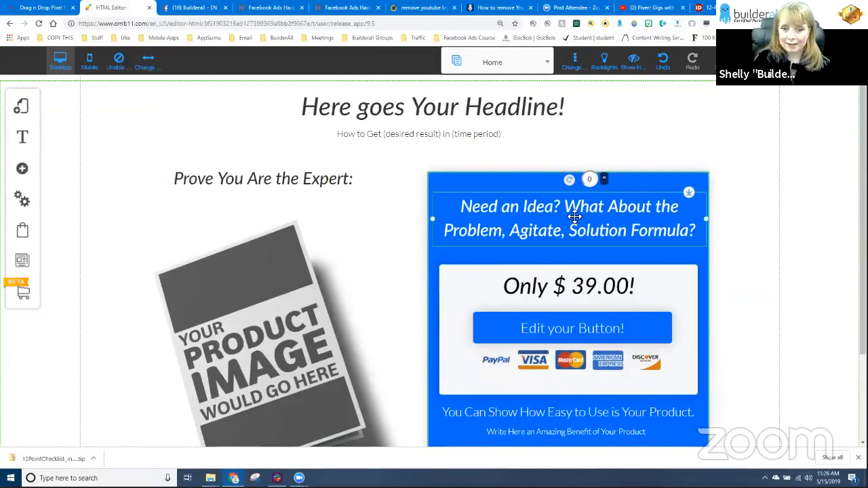
pyautogui.click(651, 292)
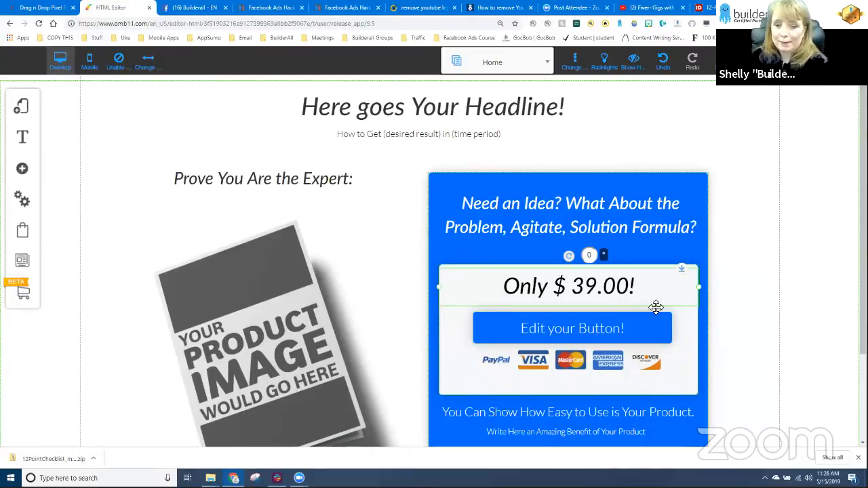
pyautogui.press('Delete')
pyautogui.click(643, 331)
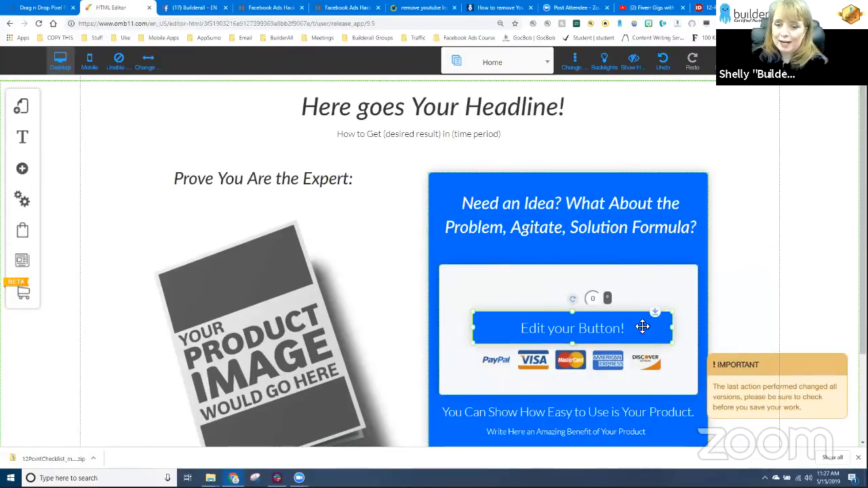
pyautogui.press('Delete')
pyautogui.click(615, 358)
pyautogui.press('Delete')
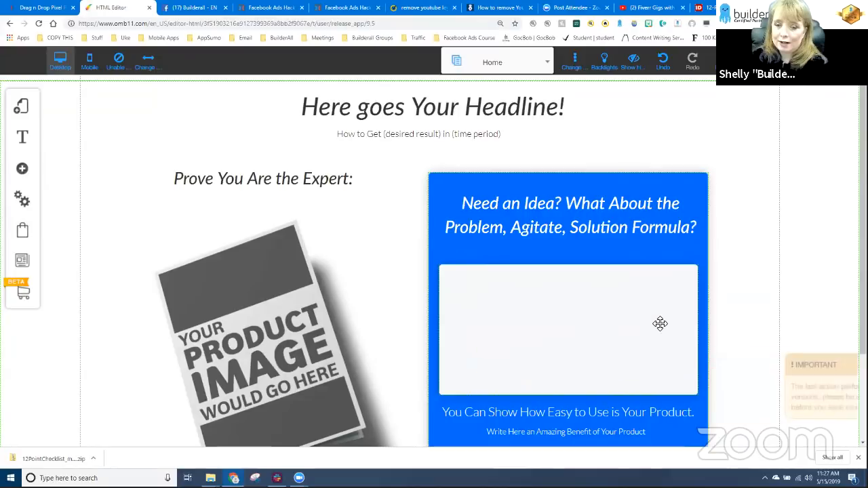
# Delete the countdown timer at the lower end of the blue offer box.
pyautogui.scroll(-1, 556, 347)
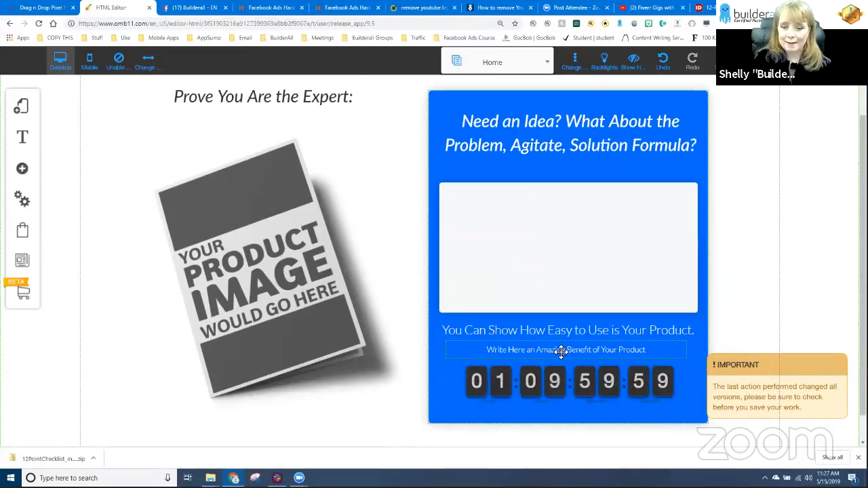
pyautogui.click(563, 375)
pyautogui.press('Delete')
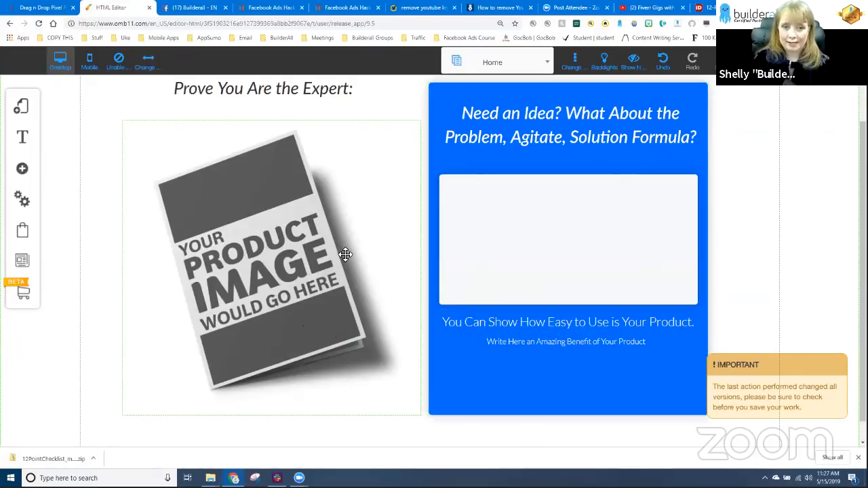
# Open the image repository to change the placeholder product image.
pyautogui.scroll(2, 325, 284)
pyautogui.scroll(-1, 348, 147)
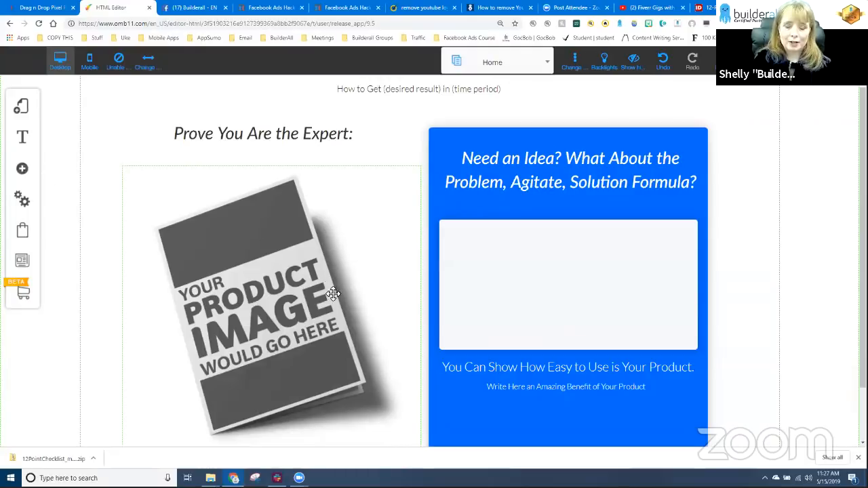
pyautogui.scroll(1, 343, 297)
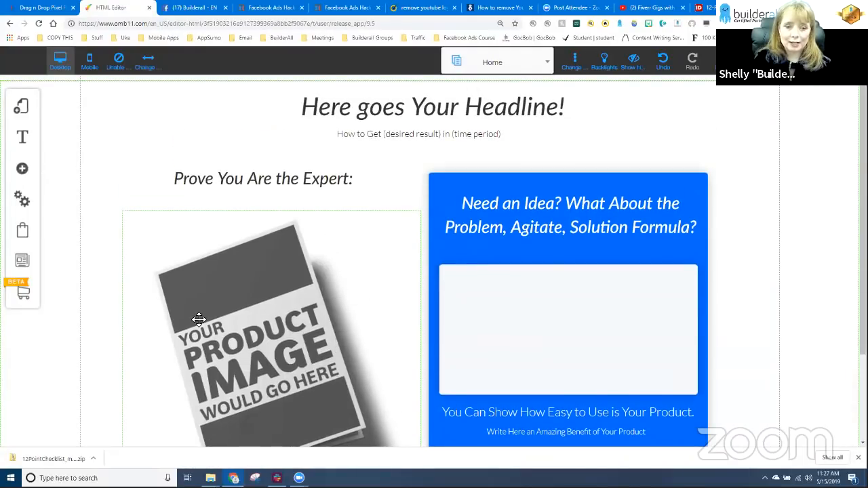
pyautogui.click(271, 318)
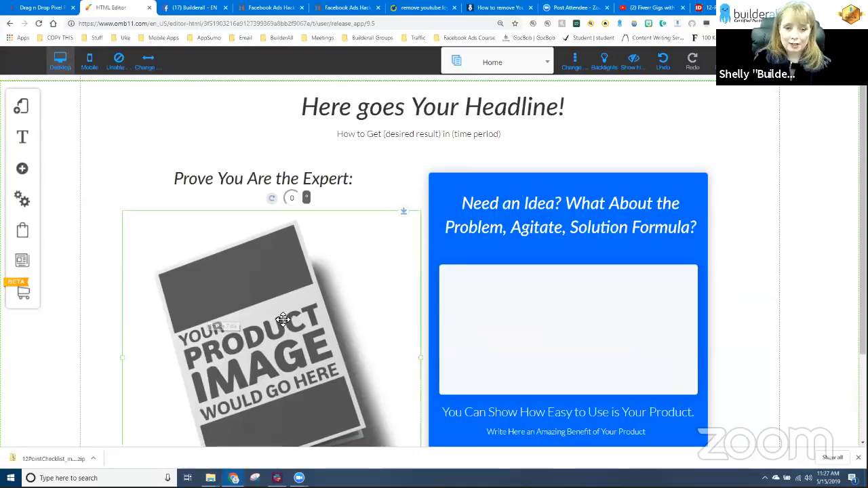
pyautogui.click(264, 322)
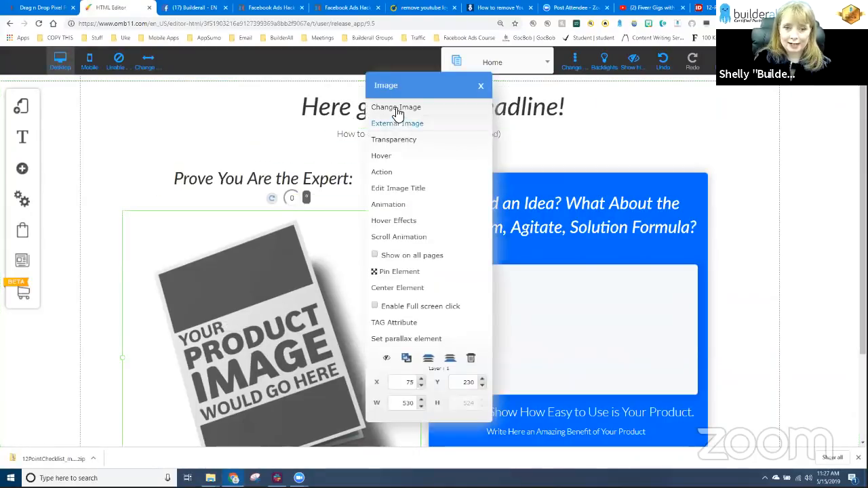
pyautogui.click(391, 271)
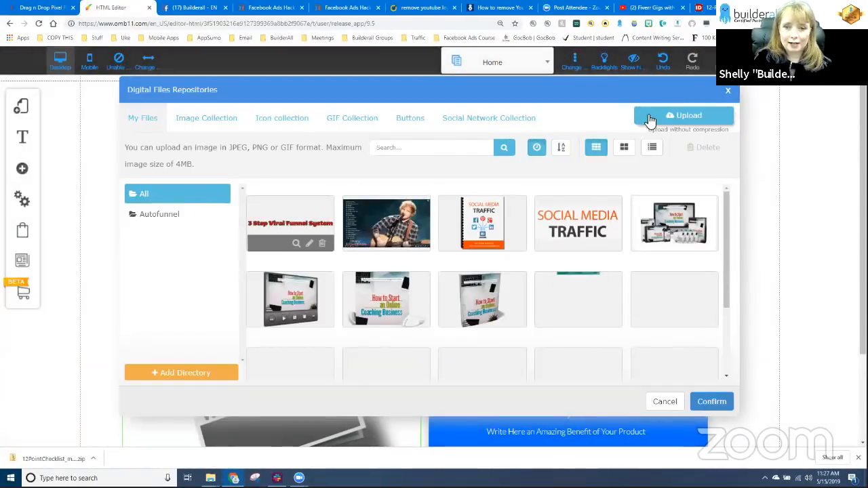
# Upload the 12-Point-Checklist image from the Ecover folder inside Boot Camps, Fiverr Gigs, 12PointChecklist_mrrg.
pyautogui.click(680, 116)
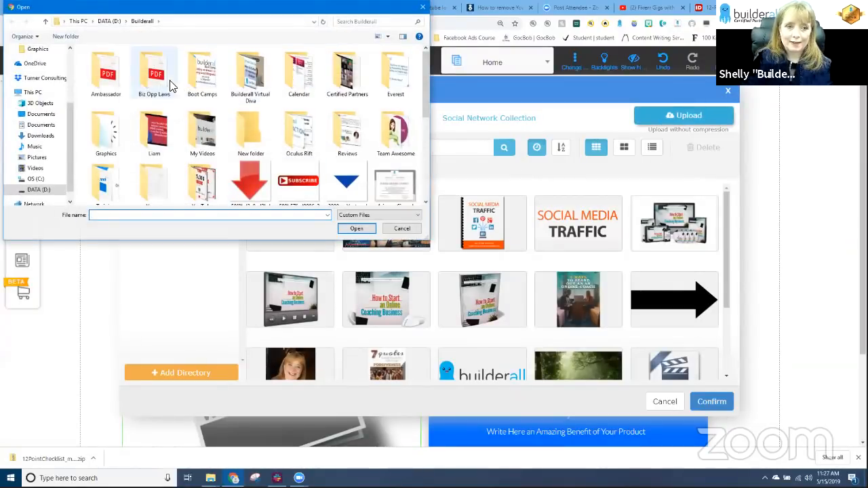
pyautogui.doubleClick(204, 76)
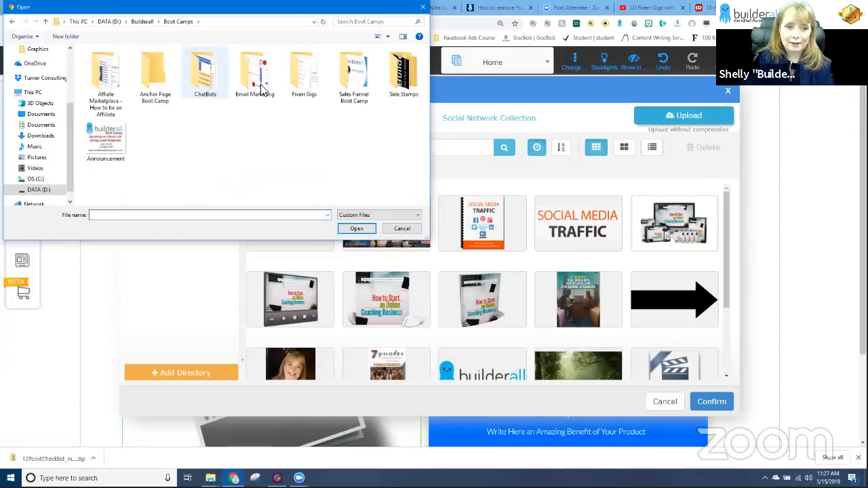
pyautogui.doubleClick(304, 75)
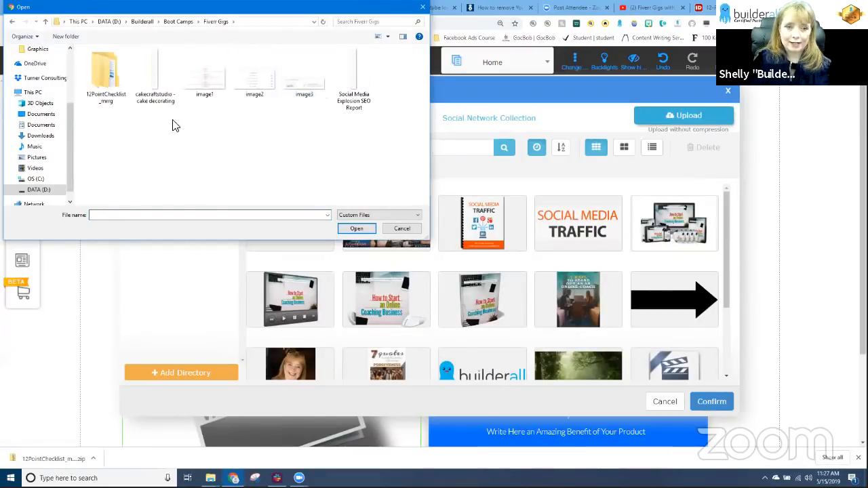
pyautogui.doubleClick(108, 87)
pyautogui.doubleClick(120, 63)
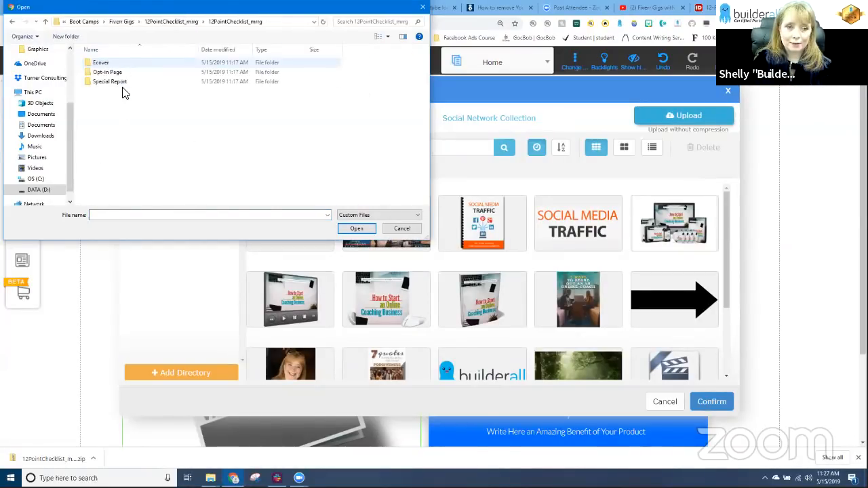
pyautogui.doubleClick(103, 63)
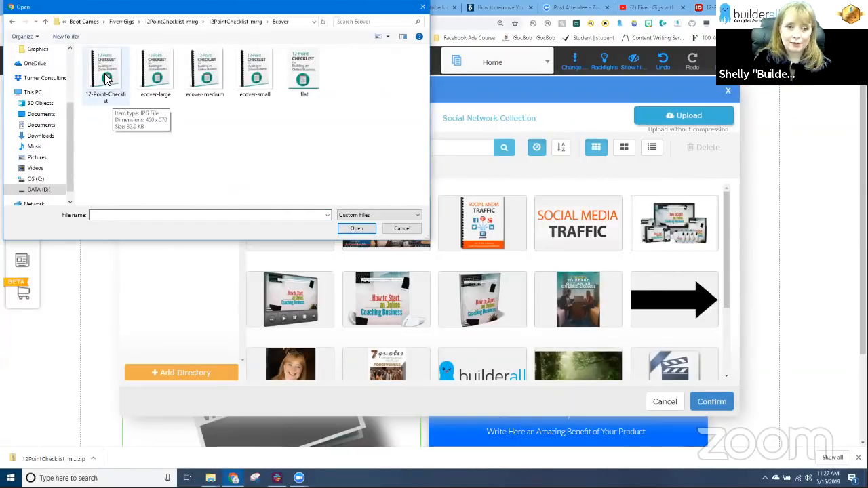
pyautogui.click(107, 79)
pyautogui.click(355, 228)
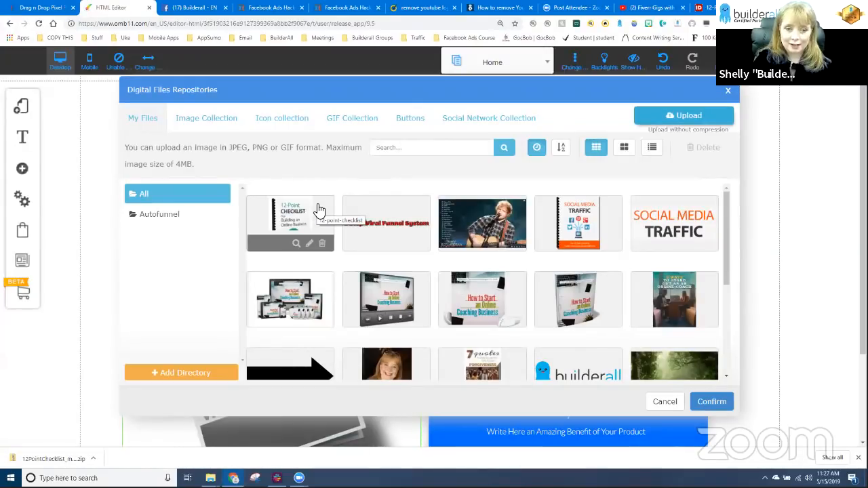
# Replace the placeholder with the uploaded checklist cover, then scale and position it beneath the "Prove You Are the Expert:" heading.
pyautogui.click(319, 209)
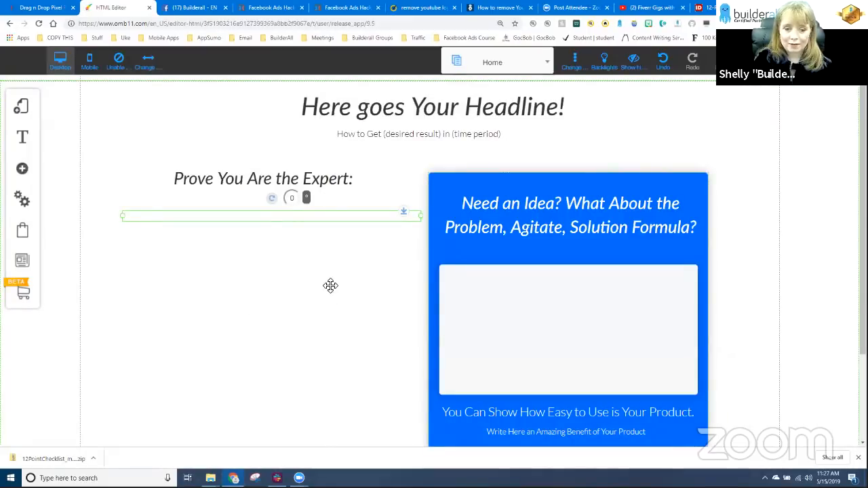
pyautogui.moveTo(329, 286); pyautogui.dragTo(328, 214)
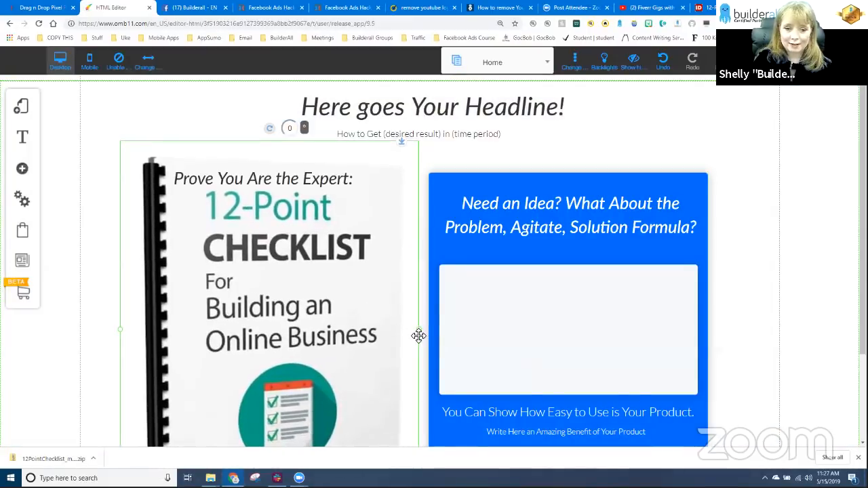
pyautogui.moveTo(421, 335); pyautogui.dragTo(289, 321)
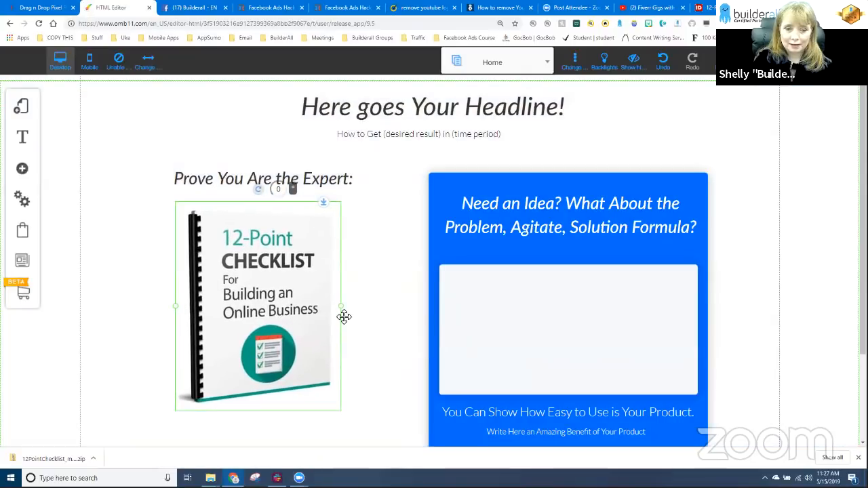
pyautogui.moveTo(357, 310); pyautogui.dragTo(374, 331)
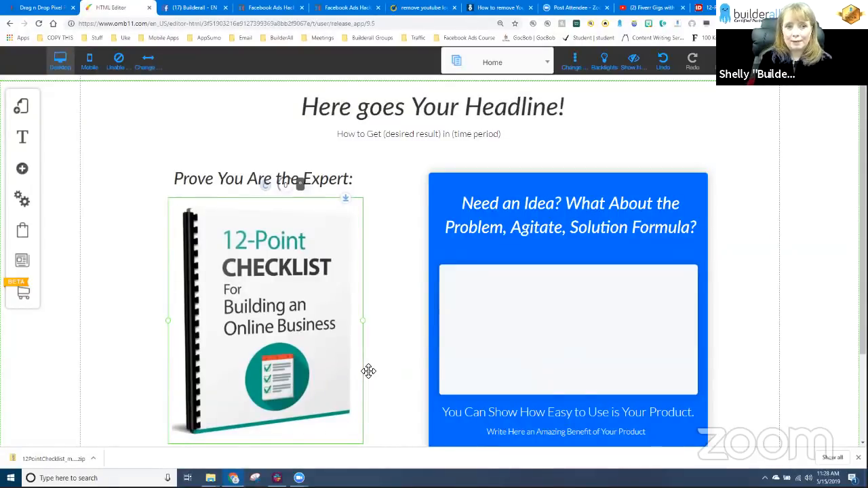
# Add the "Get Your Free Stuff Today" email marketing opt-in form and place it over the white panel in the blue box.
pyautogui.click(22, 170)
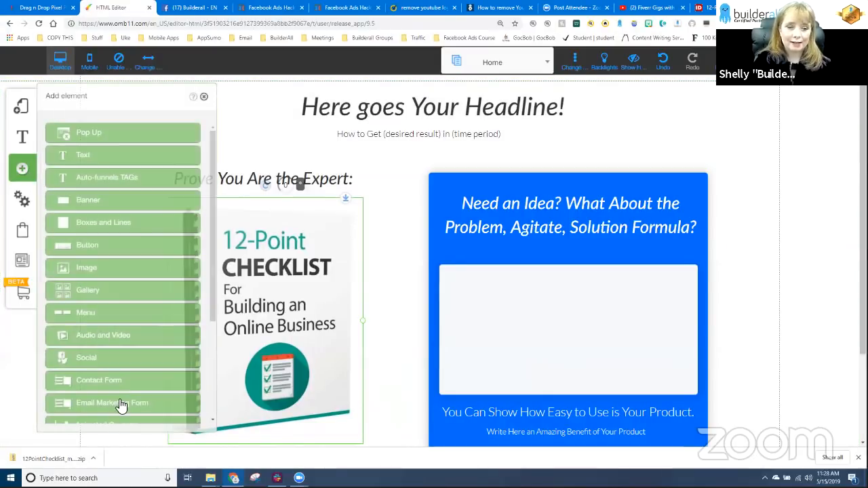
pyautogui.click(112, 403)
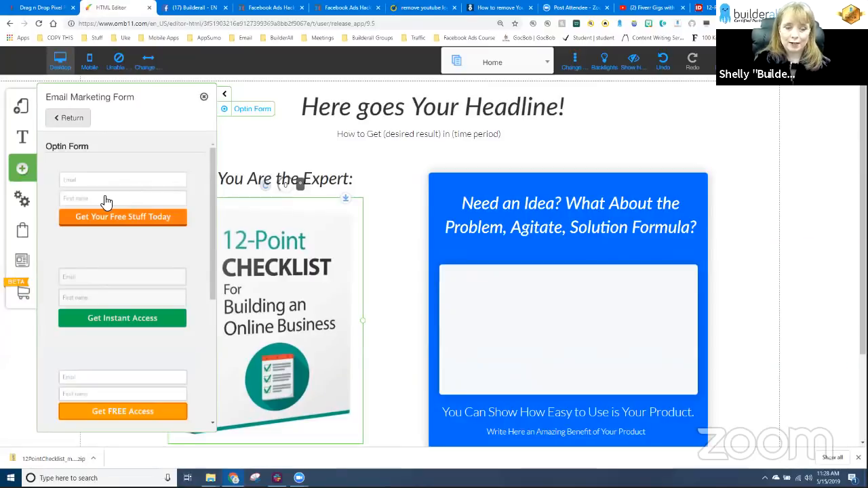
pyautogui.scroll(-3, 109, 316)
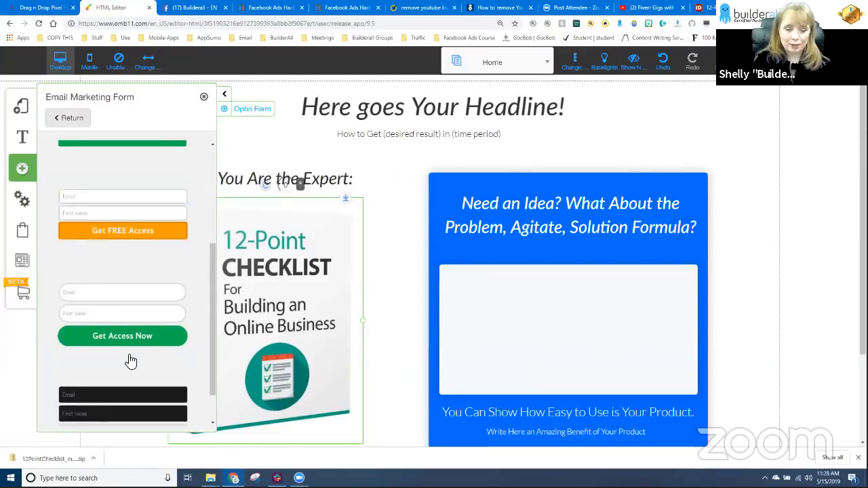
pyautogui.scroll(4, 116, 306)
pyautogui.scroll(-1, 116, 237)
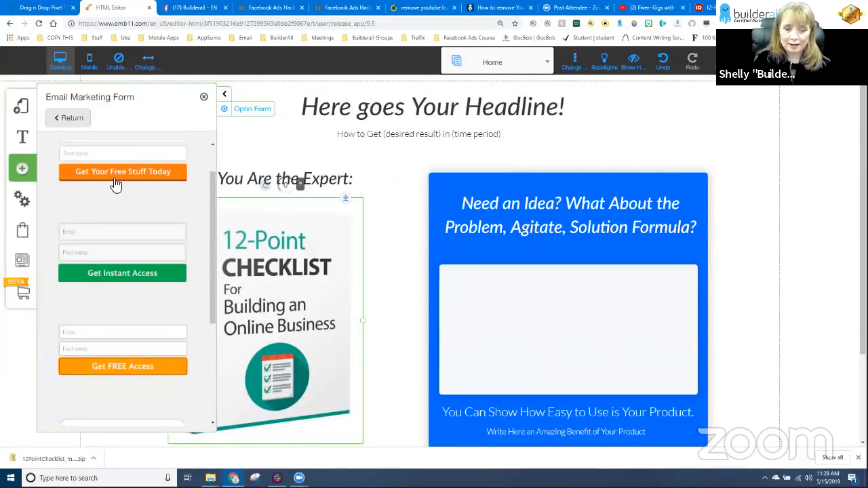
pyautogui.scroll(1, 116, 183)
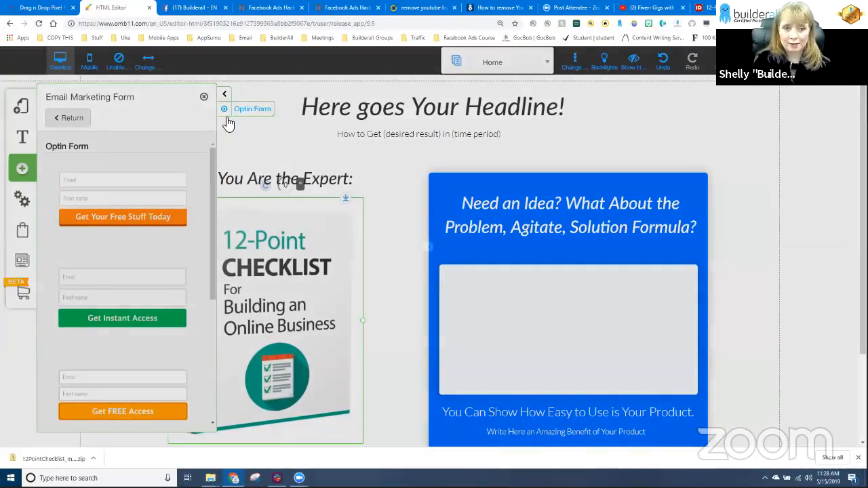
pyautogui.click(205, 98)
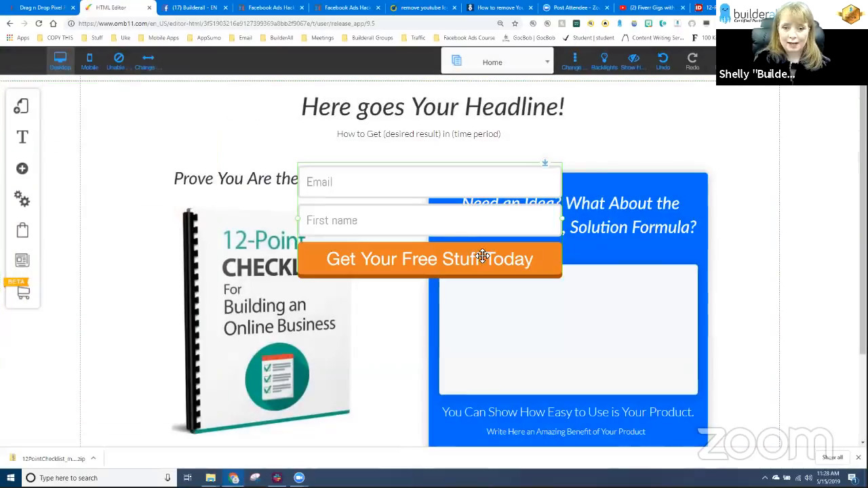
pyautogui.moveTo(482, 256); pyautogui.dragTo(601, 333)
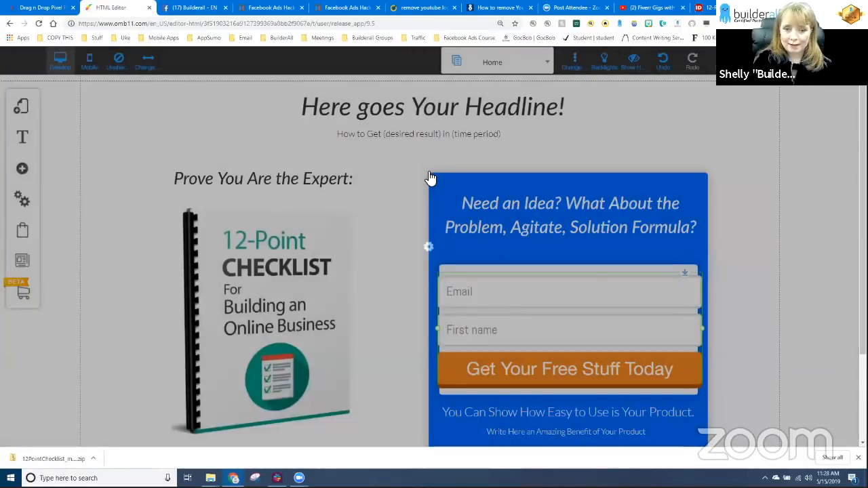
# Enlarge the blue box and its white panel, then position the opt-in form inside the enlarged panel.
pyautogui.click(429, 174)
pyautogui.moveTo(410, 168); pyautogui.dragTo(399, 164)
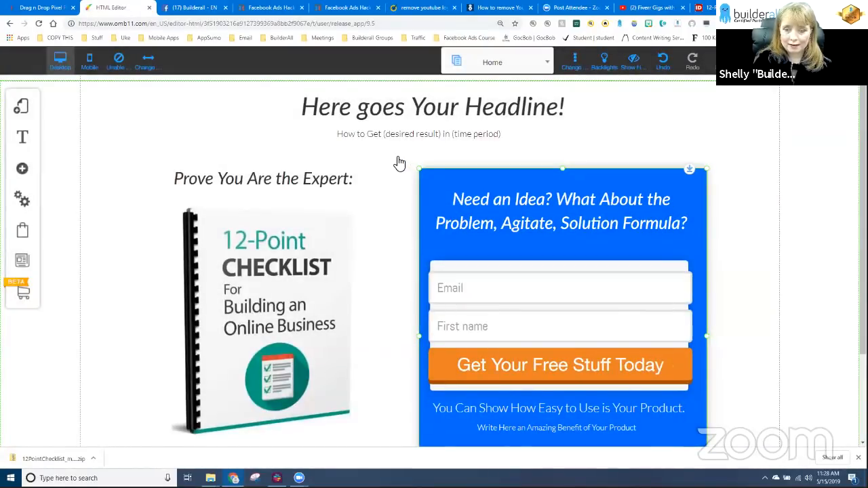
pyautogui.moveTo(648, 299); pyautogui.dragTo(658, 341)
pyautogui.click(631, 273)
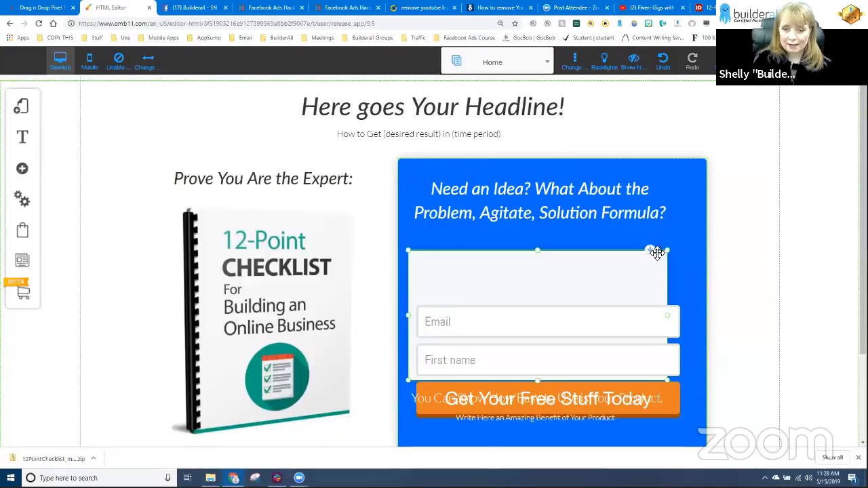
pyautogui.moveTo(673, 251); pyautogui.dragTo(692, 240)
pyautogui.click(542, 309)
pyautogui.moveTo(542, 309); pyautogui.dragTo(546, 287)
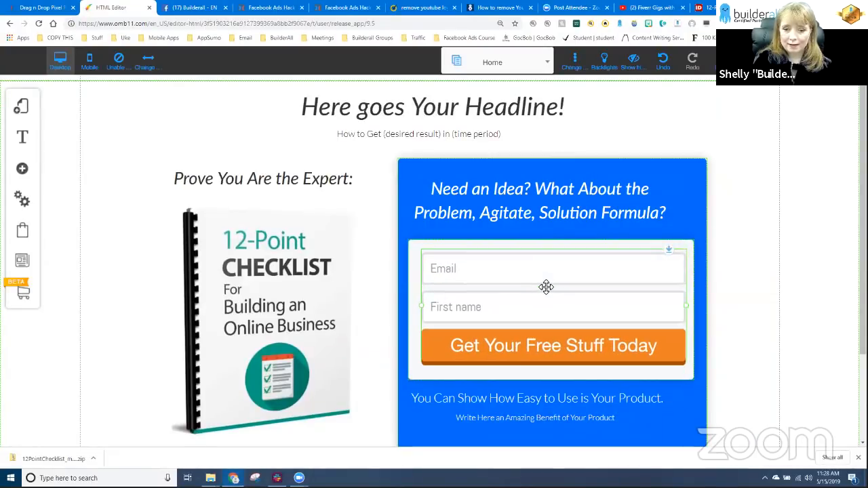
pyautogui.click(762, 285)
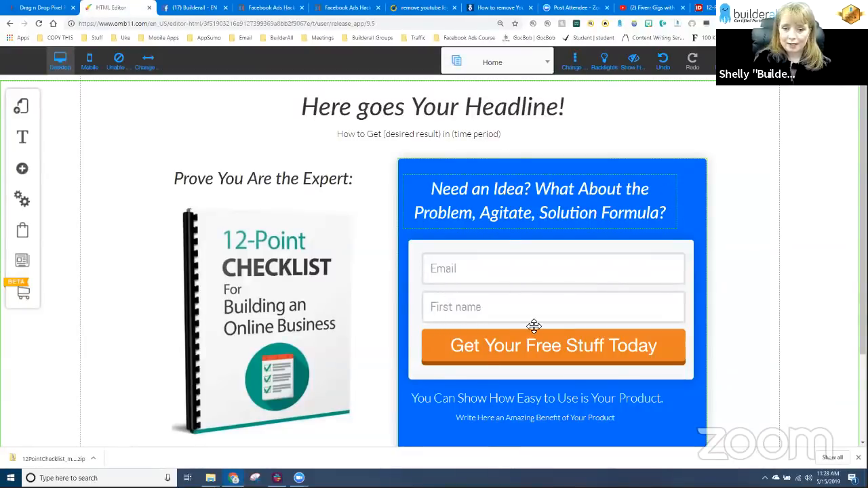
# Centre the two text lines under the opt-in form, then shorten the blue box and the page section beneath them.
pyautogui.scroll(-1, 541, 354)
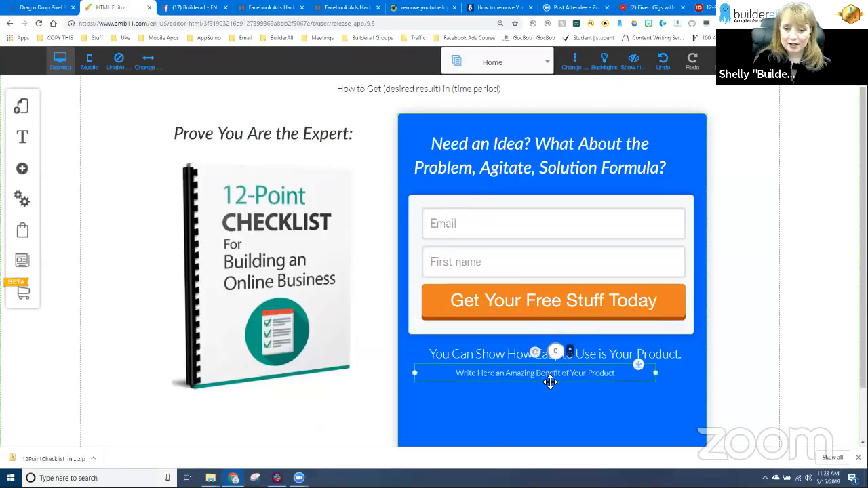
pyautogui.scroll(-1, 556, 407)
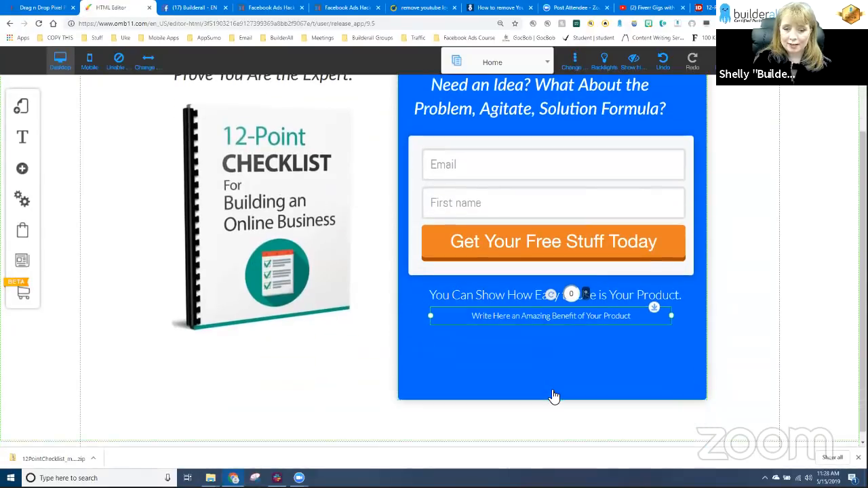
pyautogui.moveTo(554, 396); pyautogui.dragTo(554, 346)
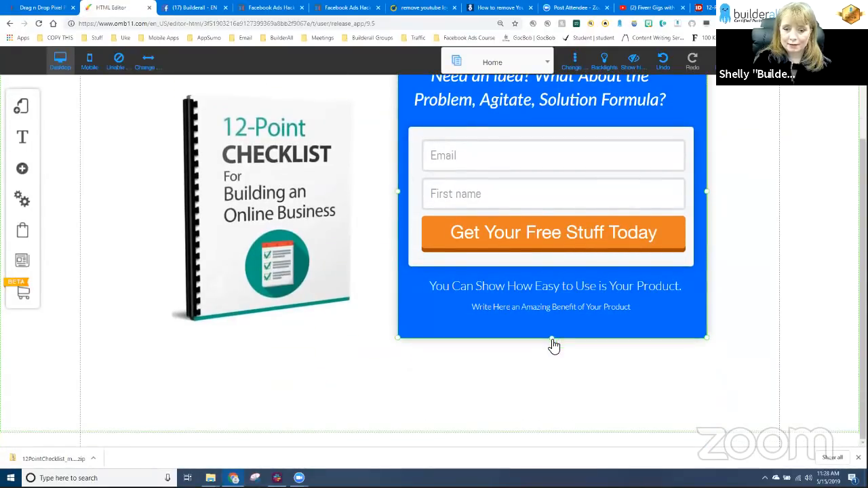
pyautogui.click(537, 398)
pyautogui.moveTo(430, 433); pyautogui.dragTo(439, 378)
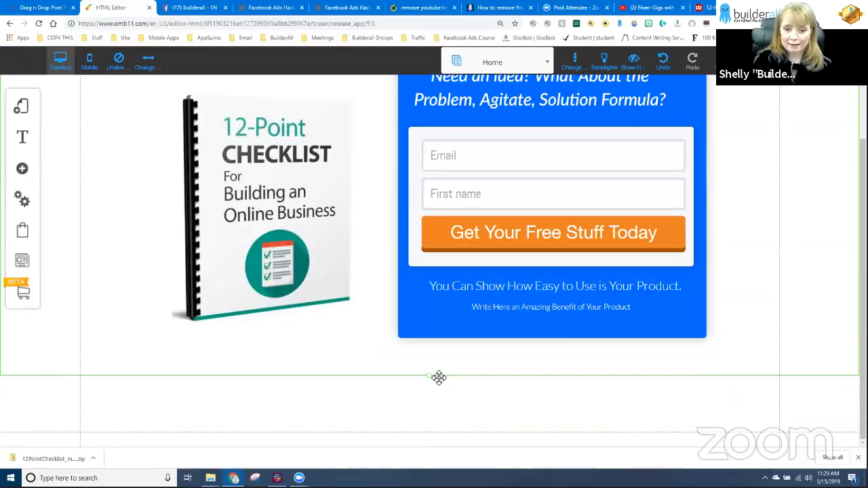
# Replace the "Prove You Are the Expert:" heading with "12 Point Checklist" and a second line "For Building an Online Business", both centred.
pyautogui.scroll(1, 513, 407)
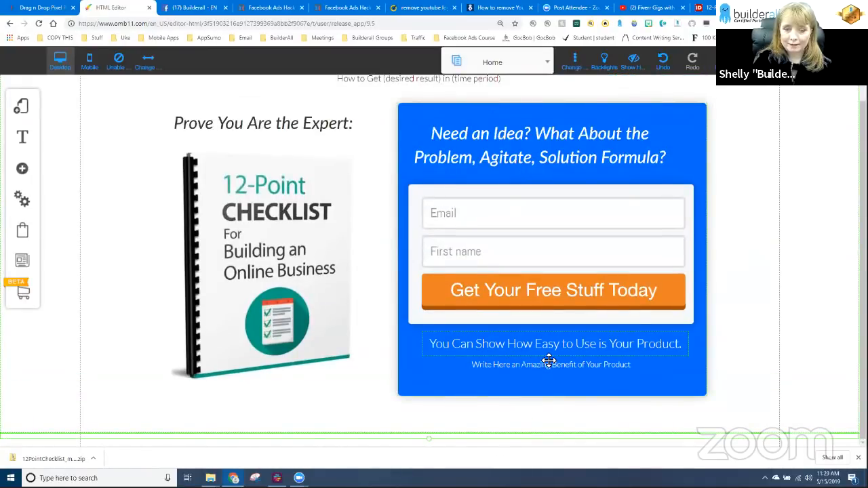
pyautogui.scroll(1, 607, 323)
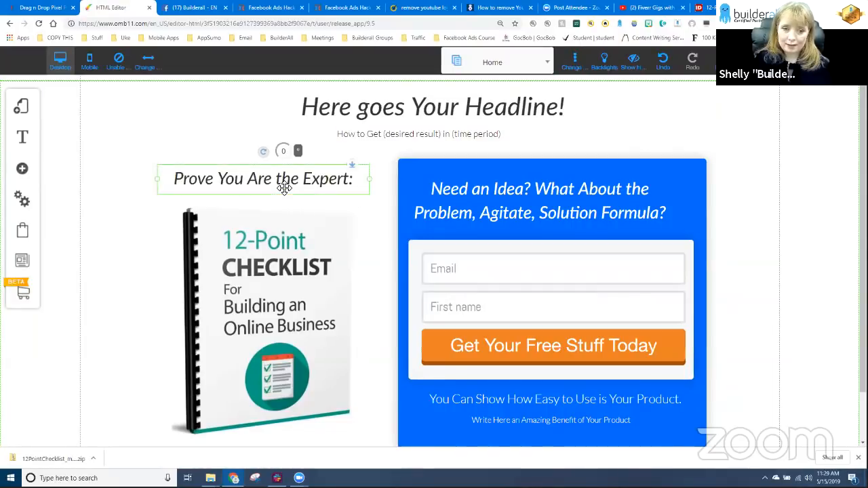
pyautogui.click(220, 184)
pyautogui.moveTo(175, 179); pyautogui.dragTo(373, 199)
pyautogui.write('12 Pin')
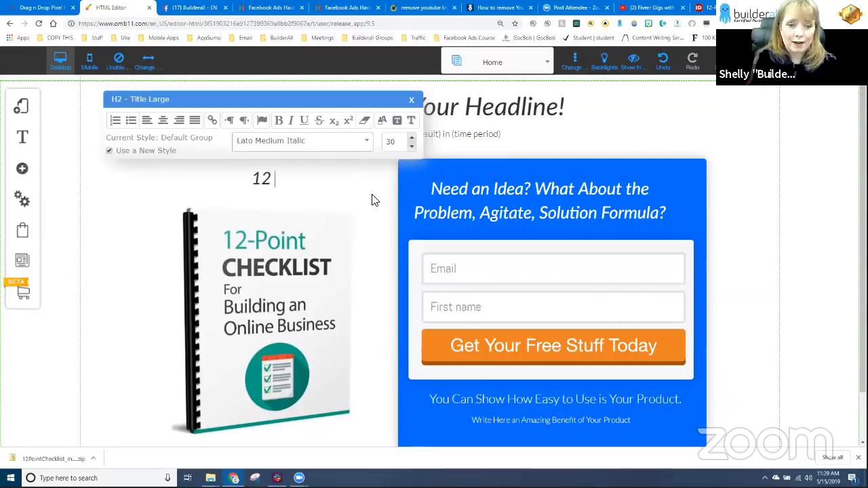
pyautogui.press('BackSpace')
pyautogui.press('BackSpace')
pyautogui.write('o')
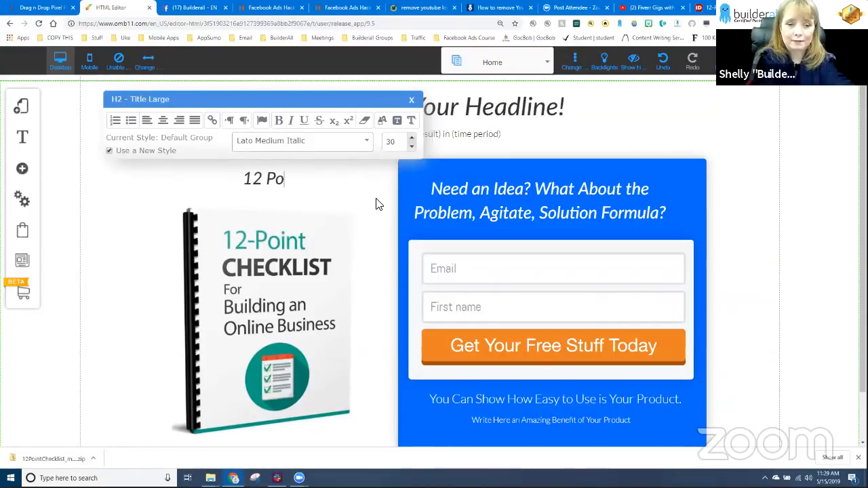
pyautogui.write('int Checklist')
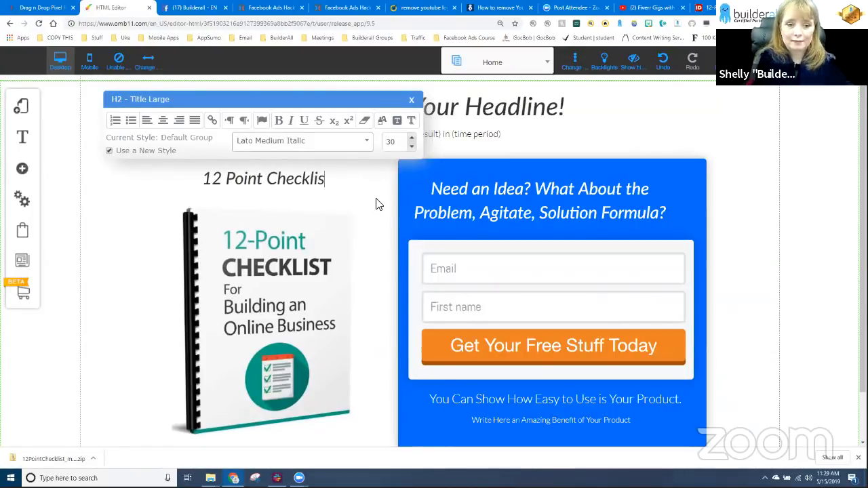
pyautogui.press('Return')
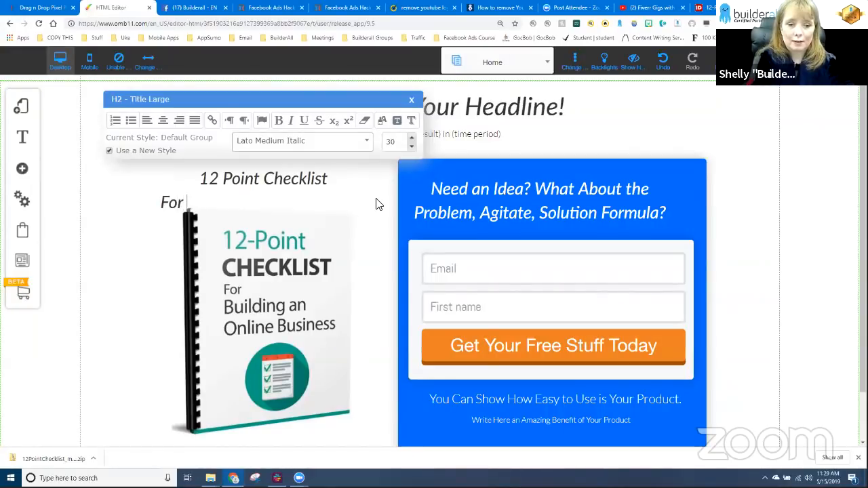
pyautogui.write('For Building an On')
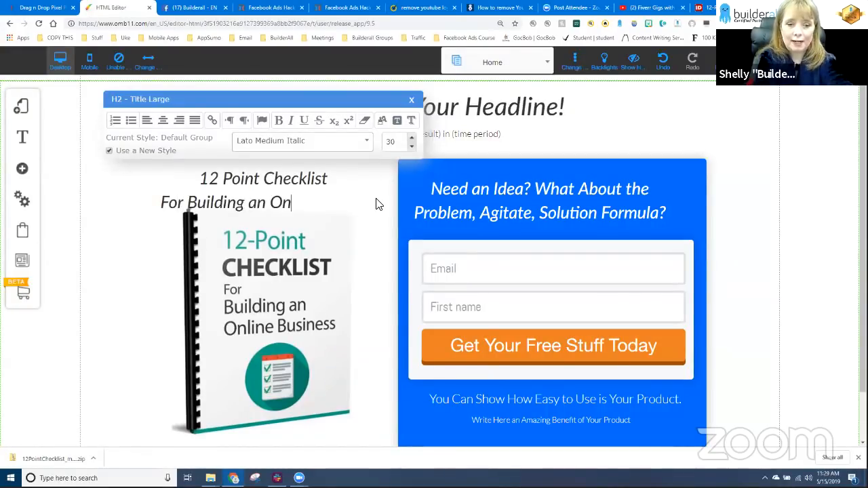
pyautogui.write('line Business')
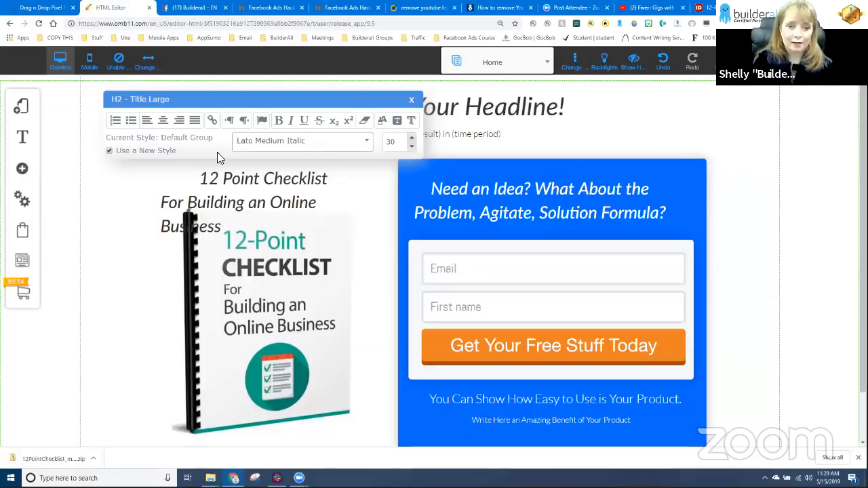
pyautogui.click(163, 120)
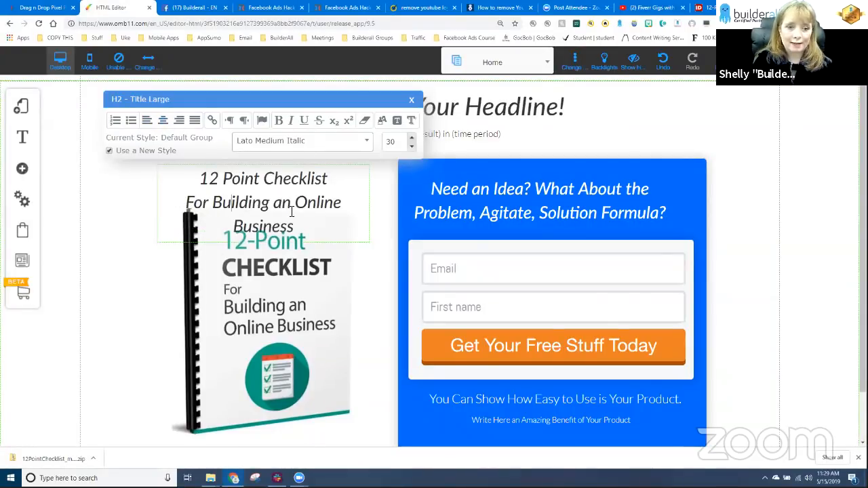
pyautogui.tripleClick(169, 192)
pyautogui.click(139, 231)
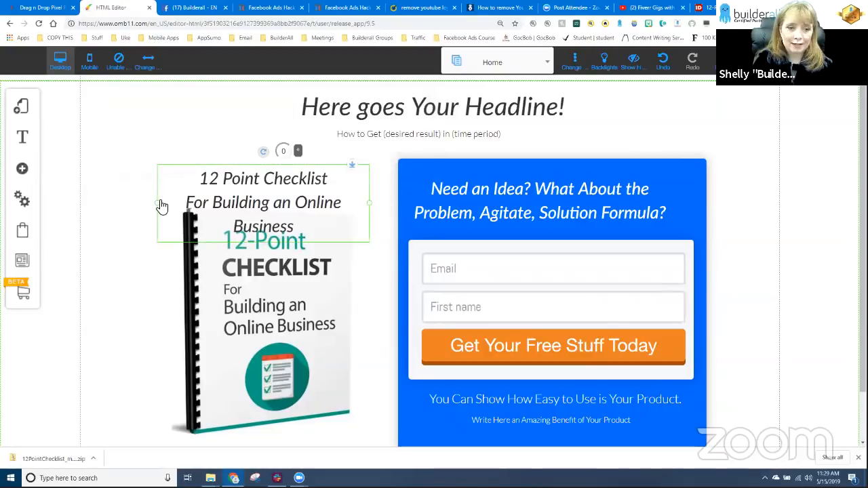
# Widen the checklist heading to fit two lines, then position it above the cover image and nudge the cover down.
pyautogui.moveTo(161, 207); pyautogui.dragTo(105, 200)
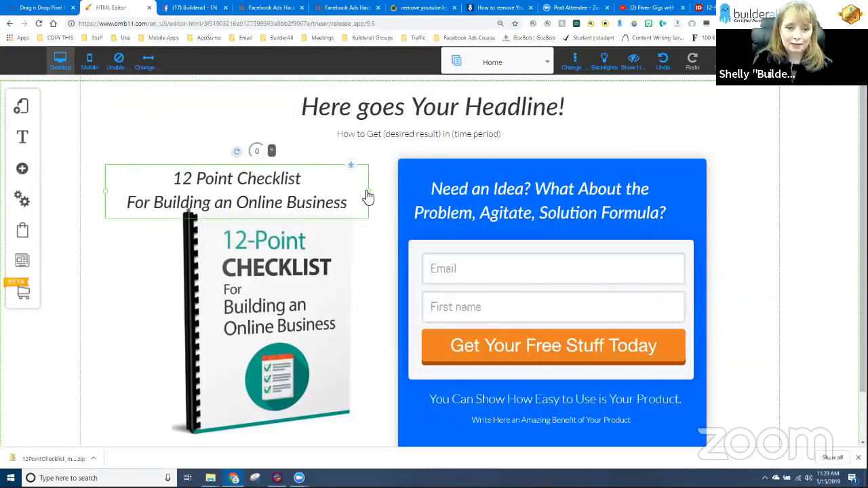
pyautogui.moveTo(367, 196); pyautogui.dragTo(374, 196)
pyautogui.moveTo(291, 182); pyautogui.dragTo(308, 177)
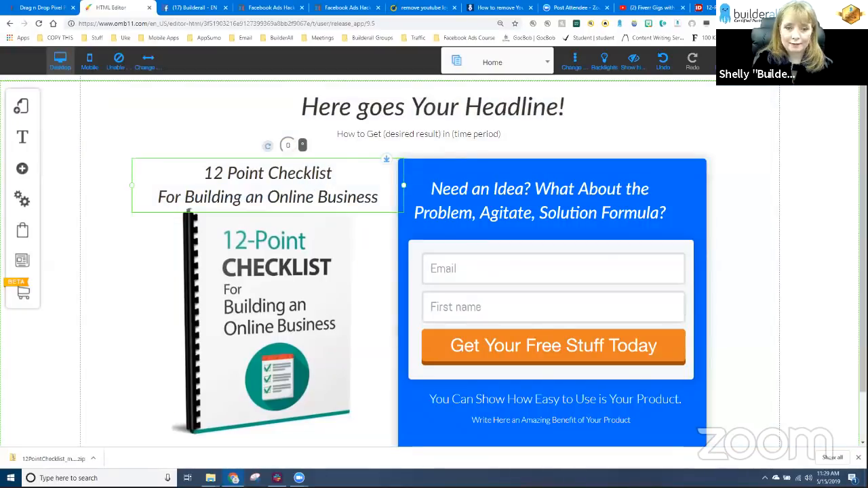
pyautogui.click(840, 266)
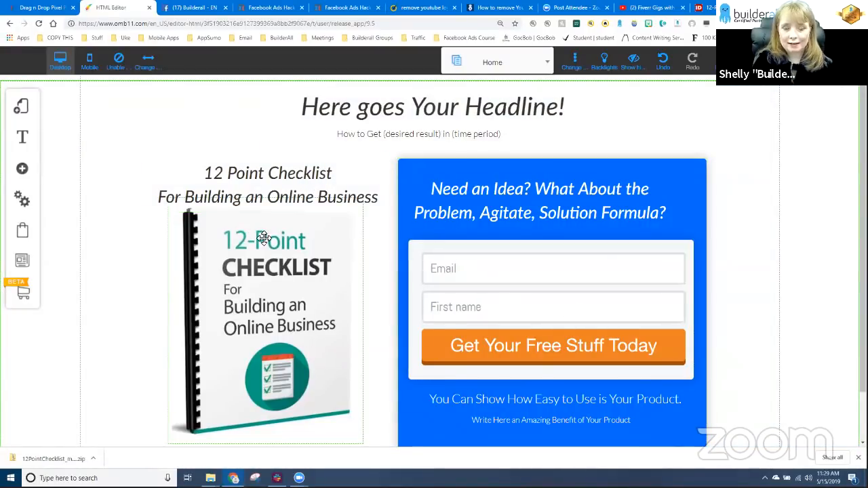
pyautogui.click(248, 257)
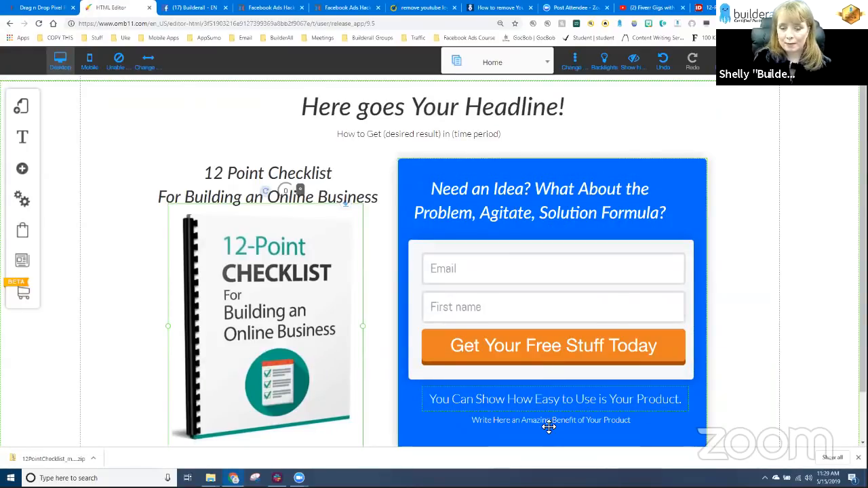
# Replace "Write Here an Amazing Benefit of Your Product" with "We will never share your infomration with a third party" and nudge the line up.
pyautogui.click(516, 421)
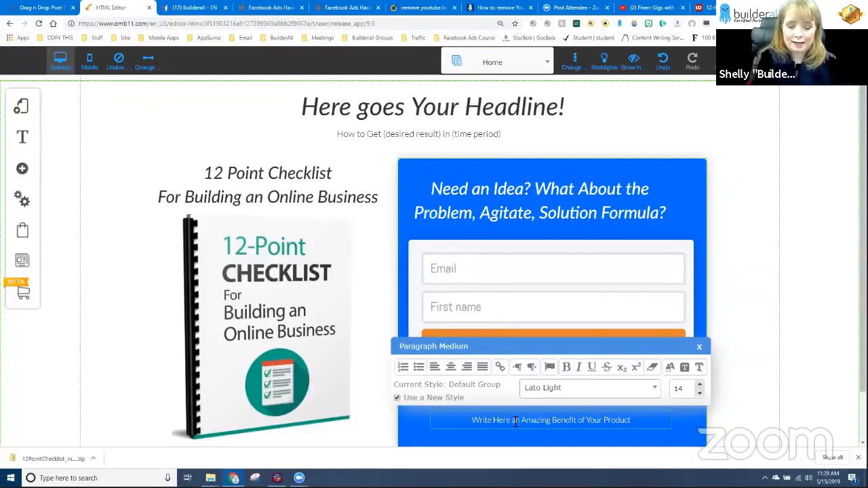
pyautogui.hotkey('ctrl', 'a')
pyautogui.write('We')
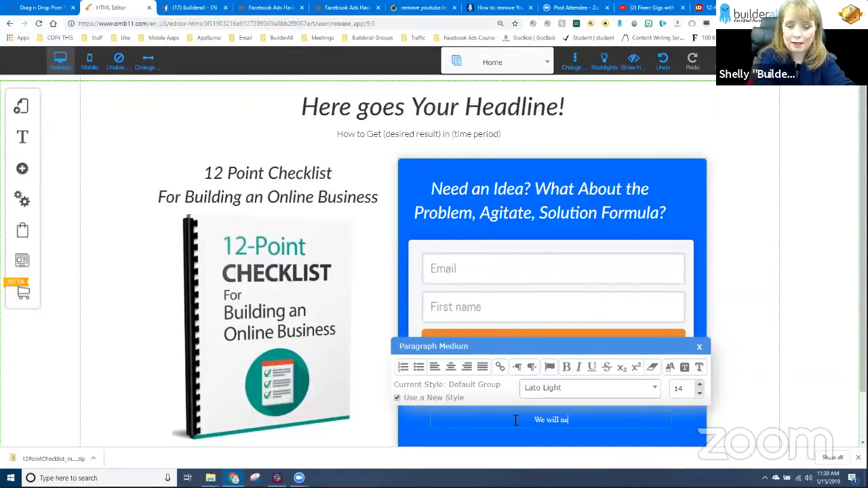
pyautogui.write(' will never share your')
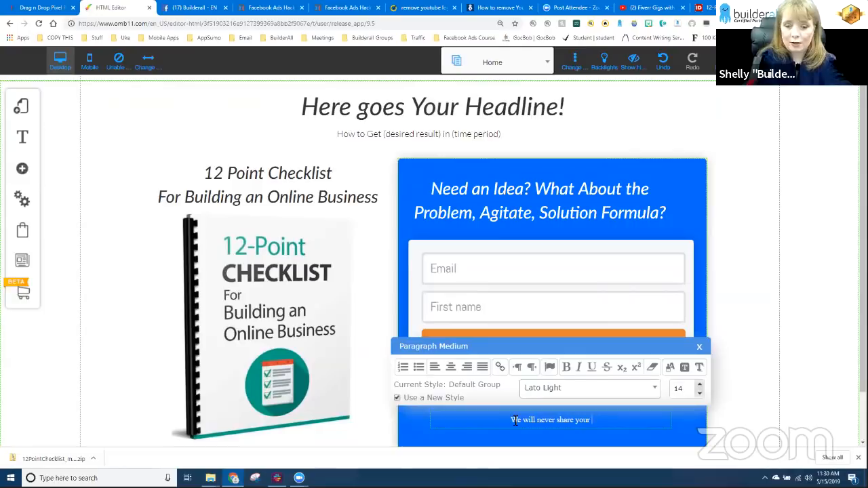
pyautogui.write(' information with a third ')
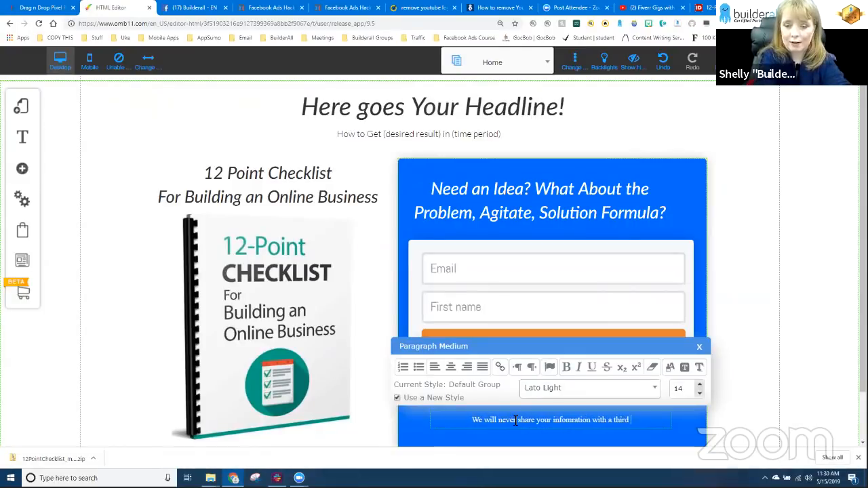
pyautogui.write('party')
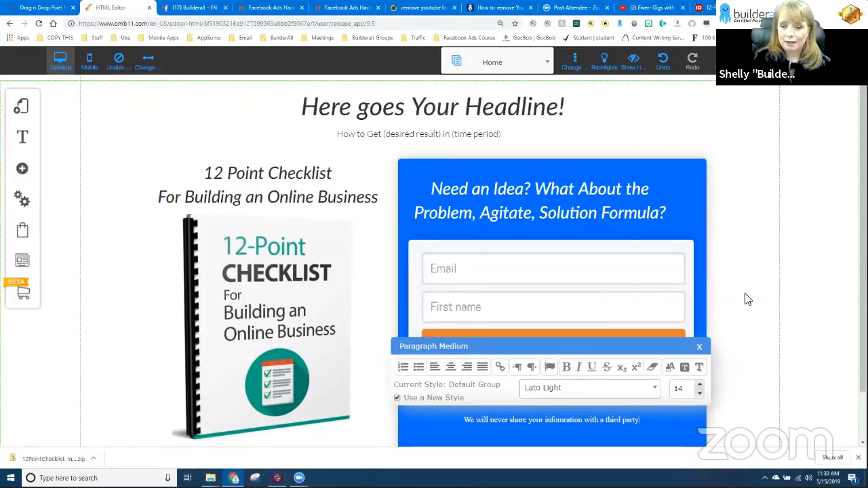
pyautogui.click(695, 312)
pyautogui.click(522, 419)
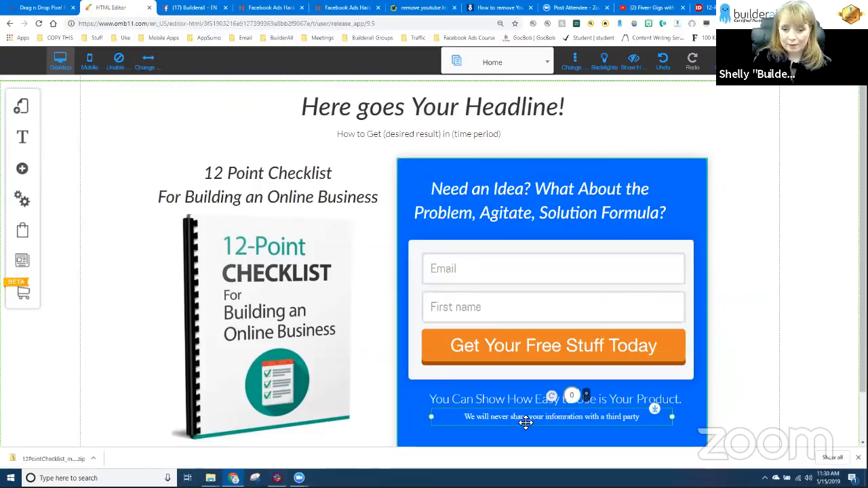
# Shorten the blue opt-in box slightly so its lower edge sits closer to the privacy line.
pyautogui.click(539, 441)
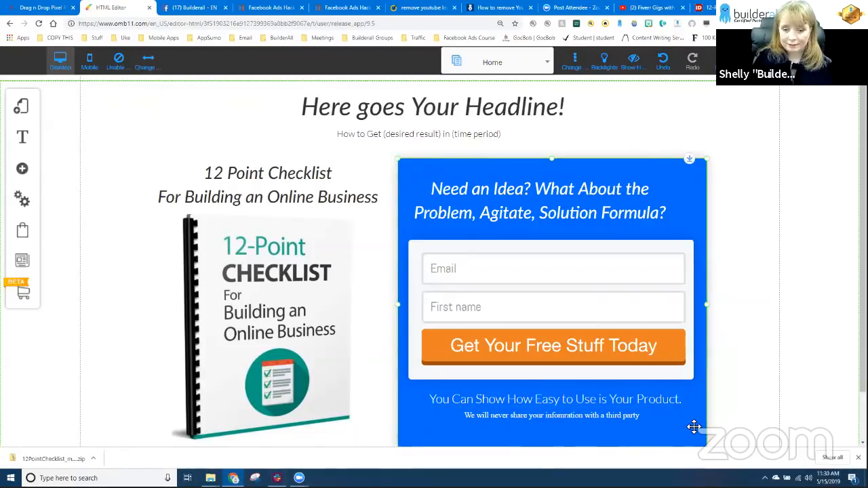
pyautogui.scroll(-1, 556, 400)
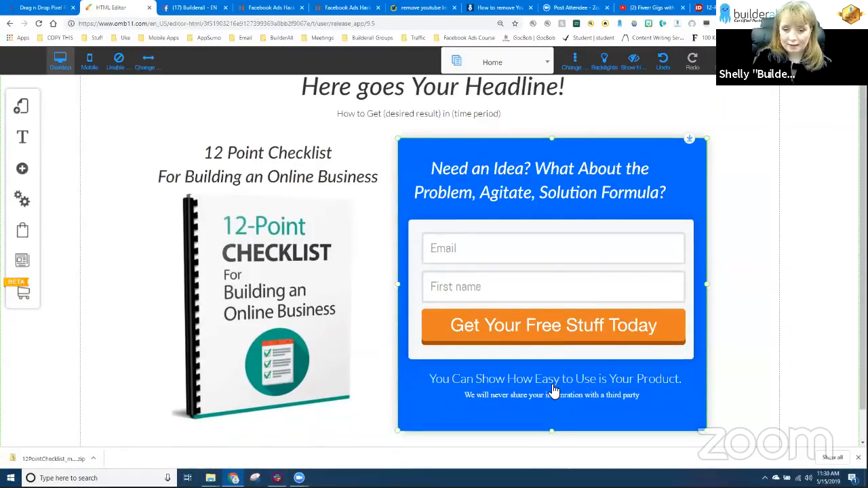
pyautogui.scroll(-1, 555, 389)
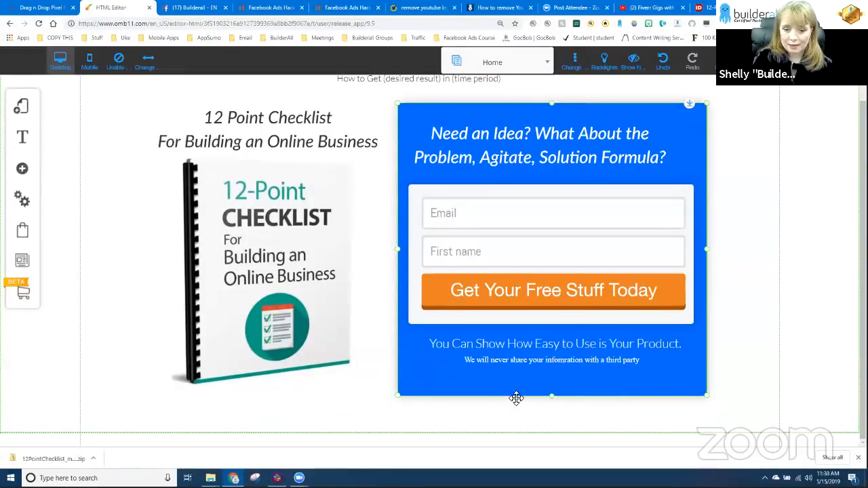
pyautogui.scroll(2, 435, 400)
# Replace "You Can Show How Easy to Use is Your Product." with "Learn How Easy it is To Build an Online Business".
pyautogui.click(436, 401)
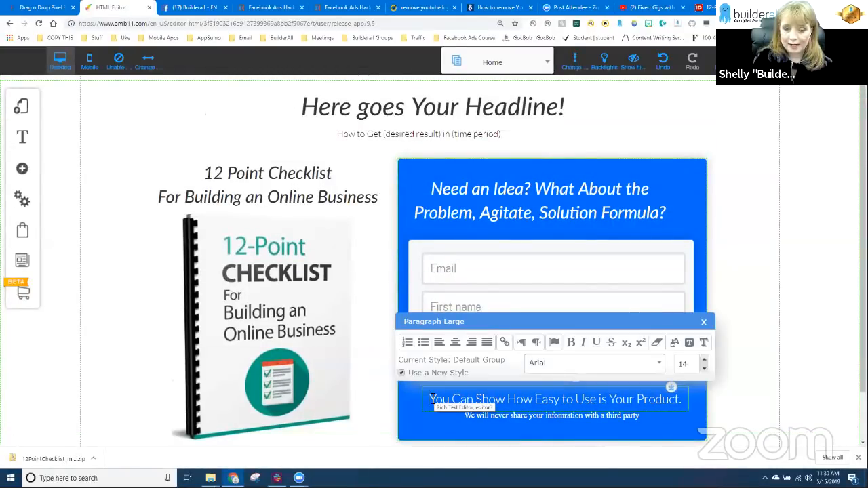
pyautogui.write('.')
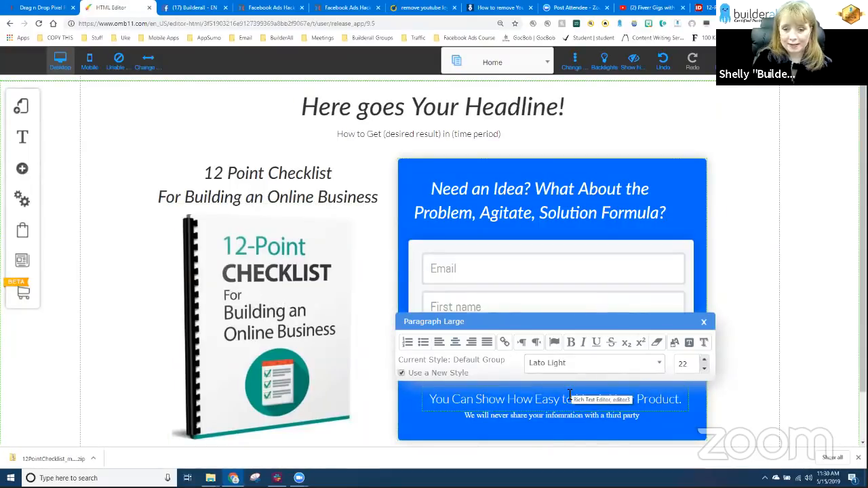
pyautogui.hotkey('ctrl', 'b')
pyautogui.hotkey('ctrl', 'a')
pyautogui.write('L')
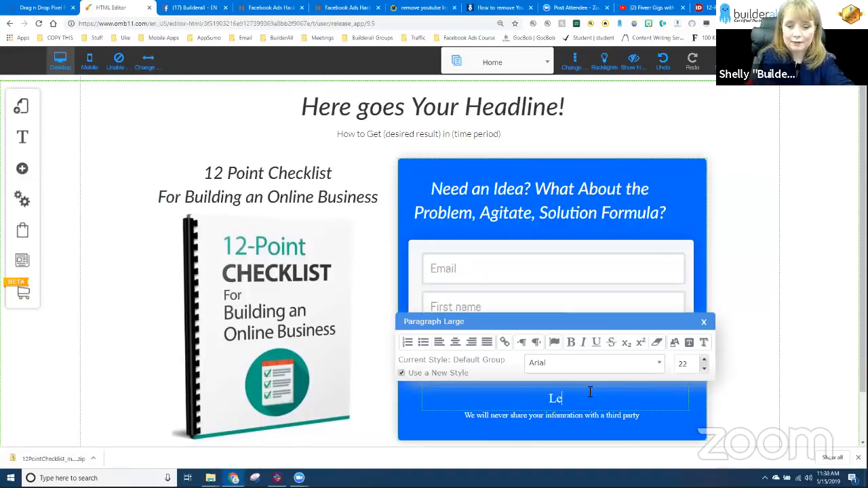
pyautogui.write('earn How ')
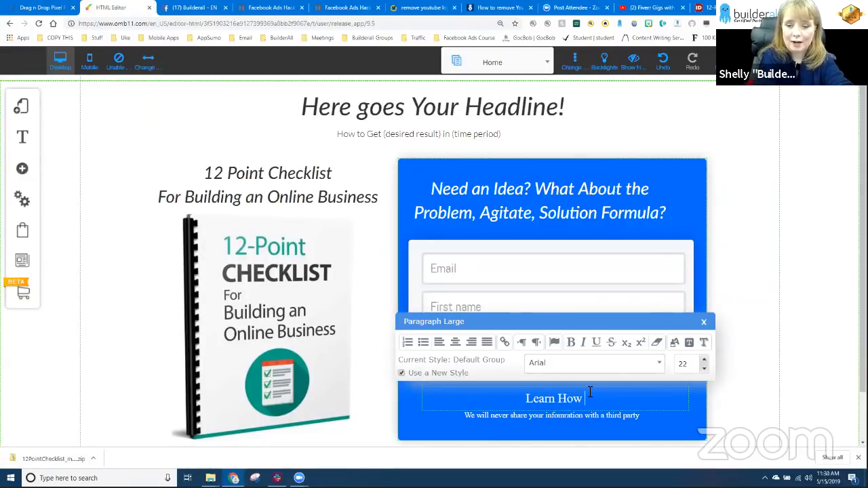
pyautogui.write('Easy it is T')
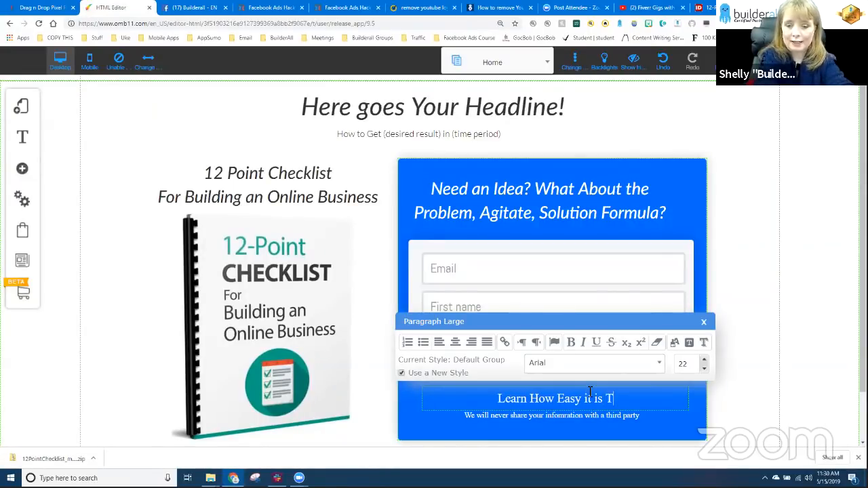
pyautogui.write('o Build an ')
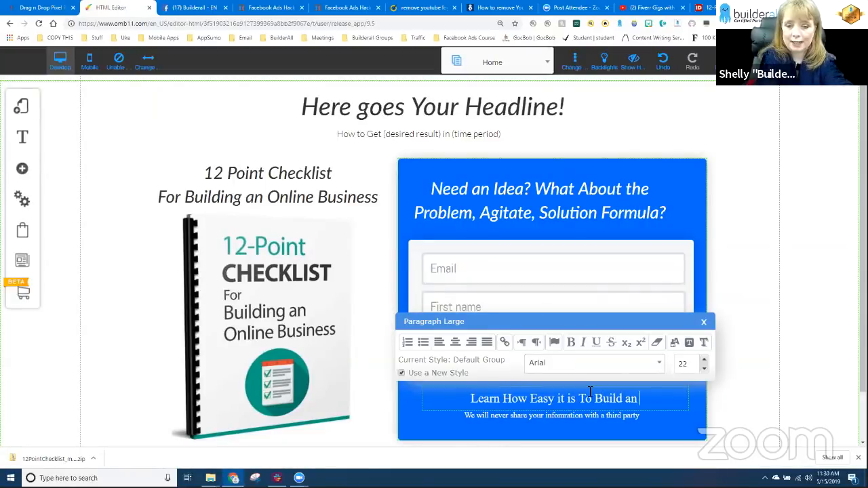
pyautogui.write('Online Business')
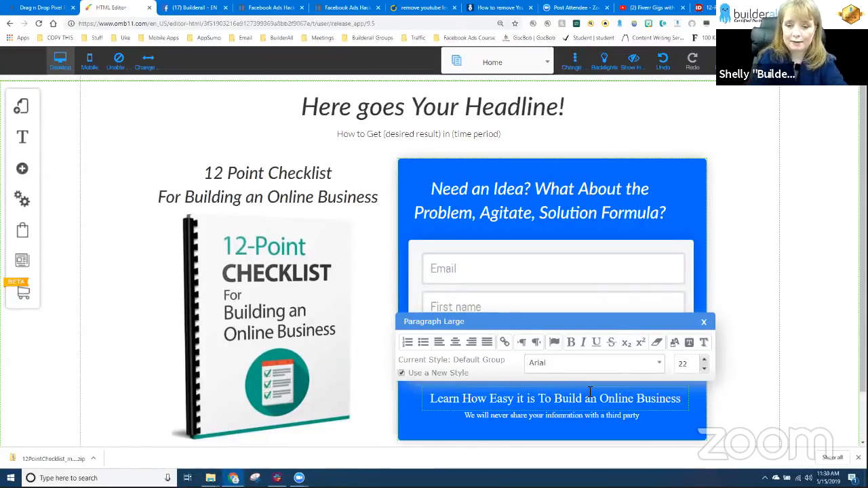
# Replace the heading inside the blue opt-in box with "Are You Ready to Build a Business?".
pyautogui.click(553, 210)
pyautogui.click(523, 191)
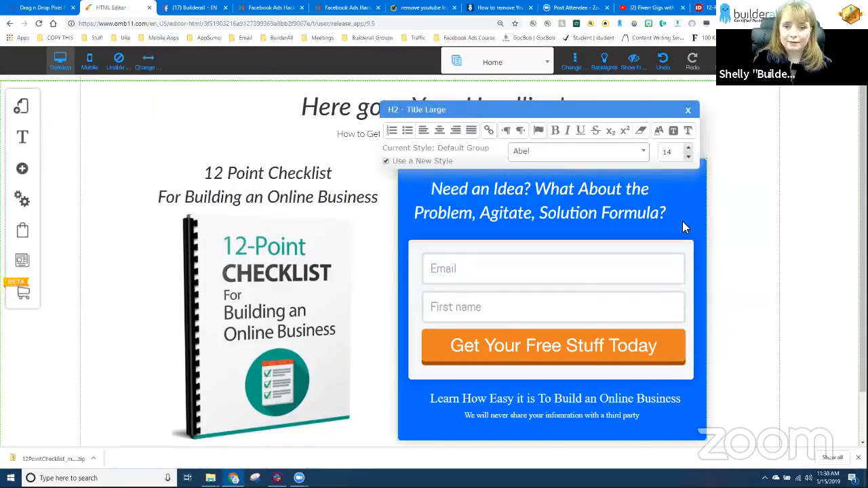
pyautogui.write('You')
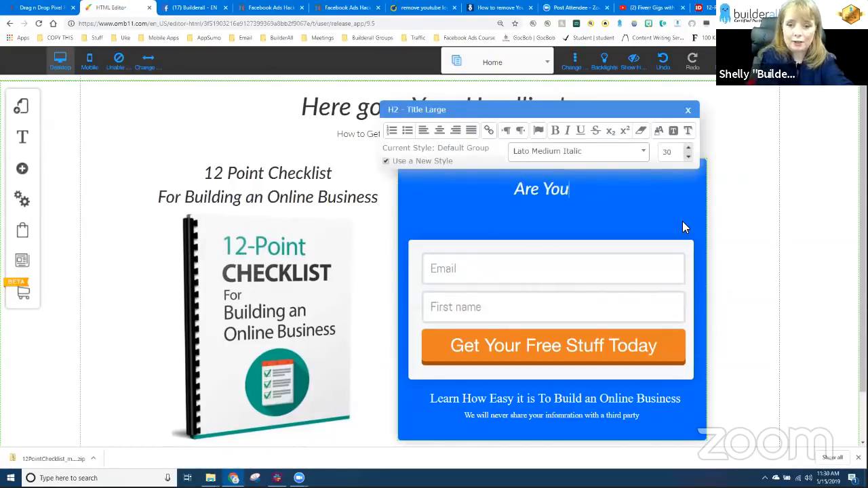
pyautogui.write(' Ready for')
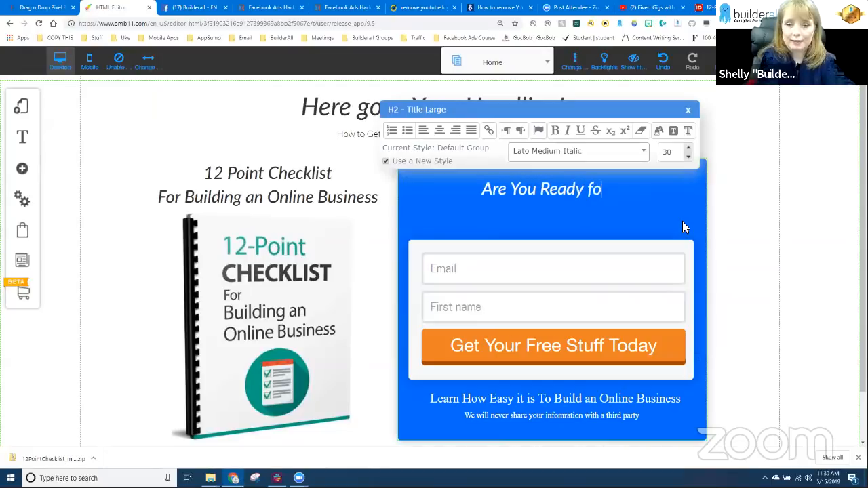
pyautogui.press('BackSpace')
pyautogui.press('BackSpace')
pyautogui.press('BackSpace')
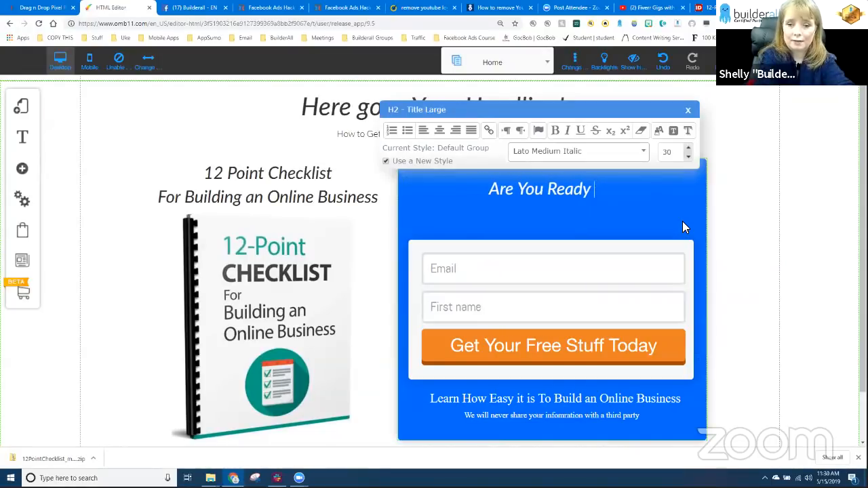
pyautogui.write('to Build a Business?')
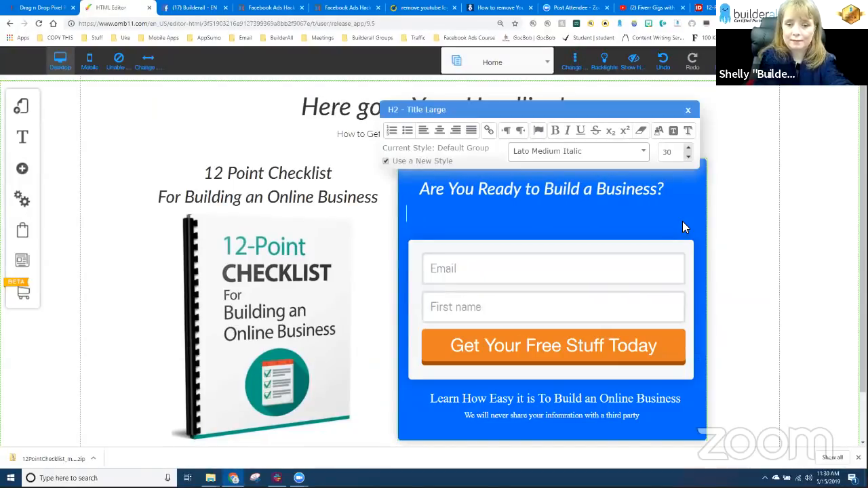
# Add a centred second line "Get Your FREE Copy Today!" to the opt-in heading and nudge the heading right to centre it in the box.
pyautogui.write('Get YOur')
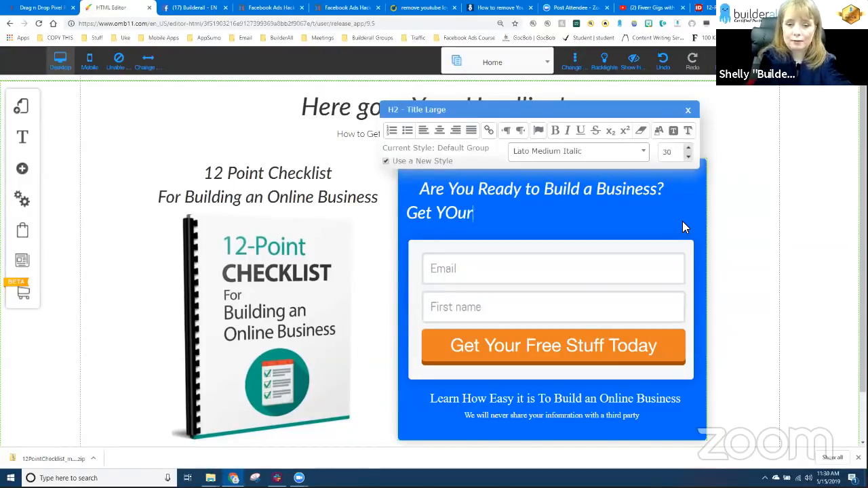
pyautogui.write(' FREE ')
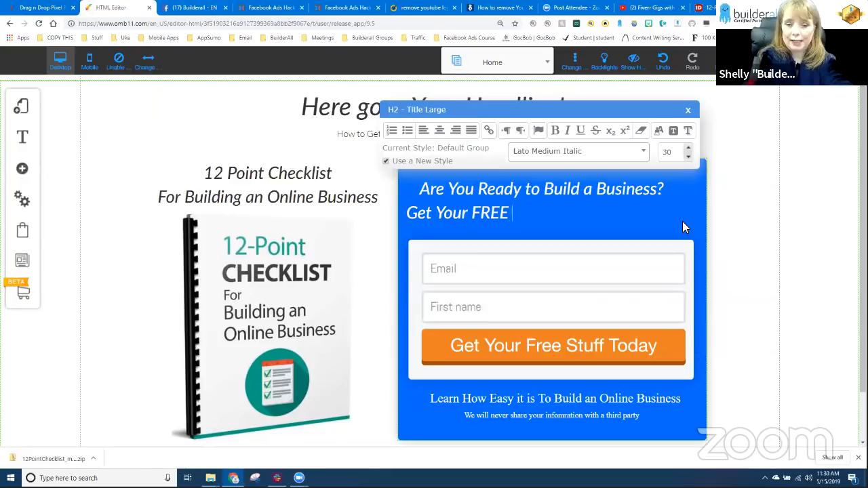
pyautogui.write('Cp')
pyautogui.write('opy Today!')
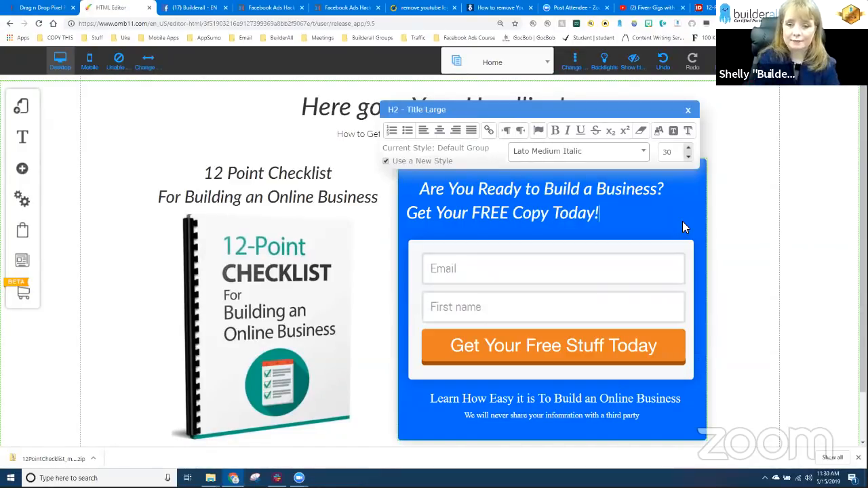
pyautogui.click(440, 130)
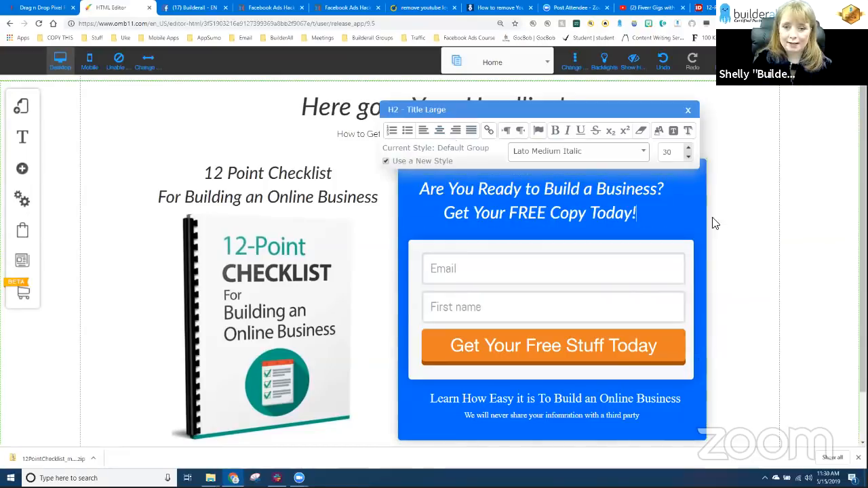
pyautogui.click(741, 223)
pyautogui.moveTo(562, 202); pyautogui.dragTo(573, 202)
pyautogui.click(767, 231)
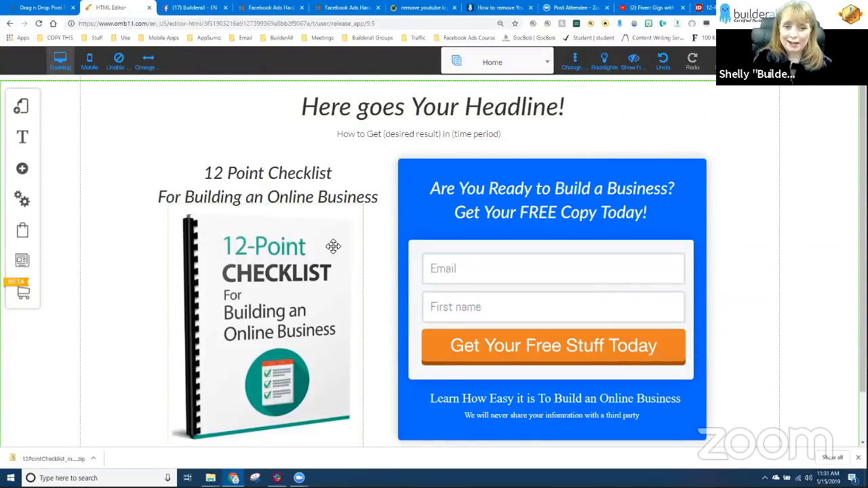
# Clear the placeholder "Here goes Your Headline!" from the main headline, trying "12 Points" in its place and erasing it.
pyautogui.click(433, 107)
pyautogui.doubleClick(400, 109)
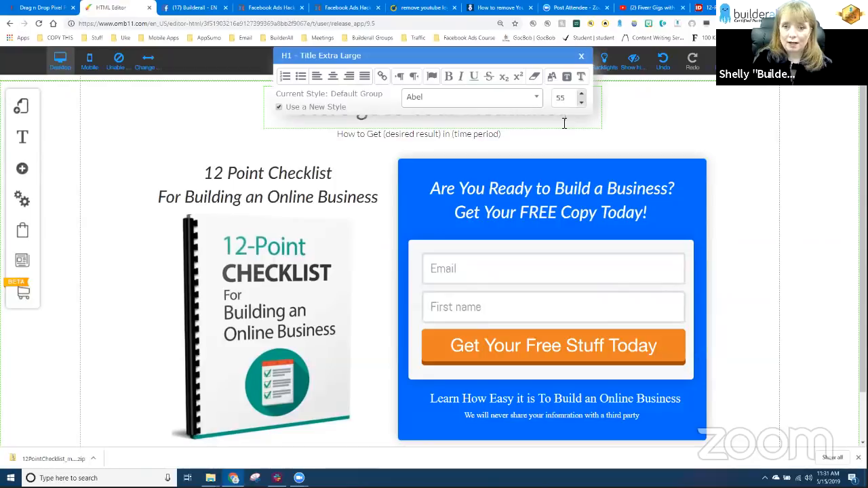
pyautogui.moveTo(560, 60); pyautogui.dragTo(330, 195)
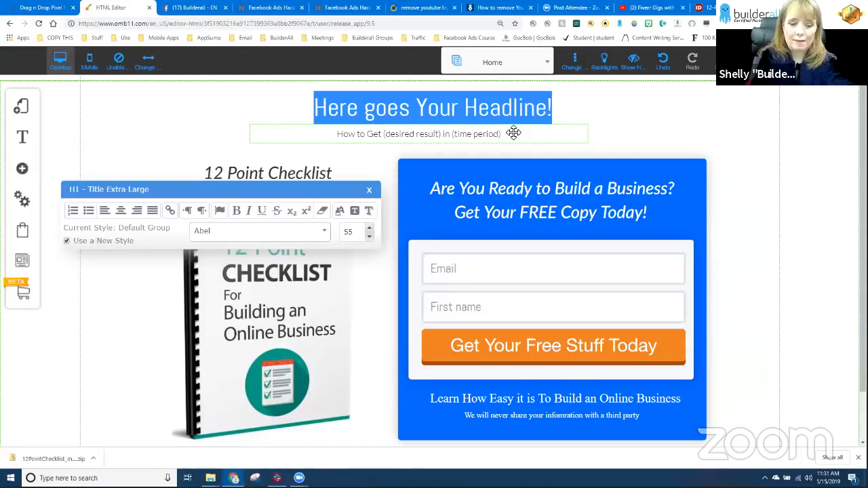
pyautogui.write('12')
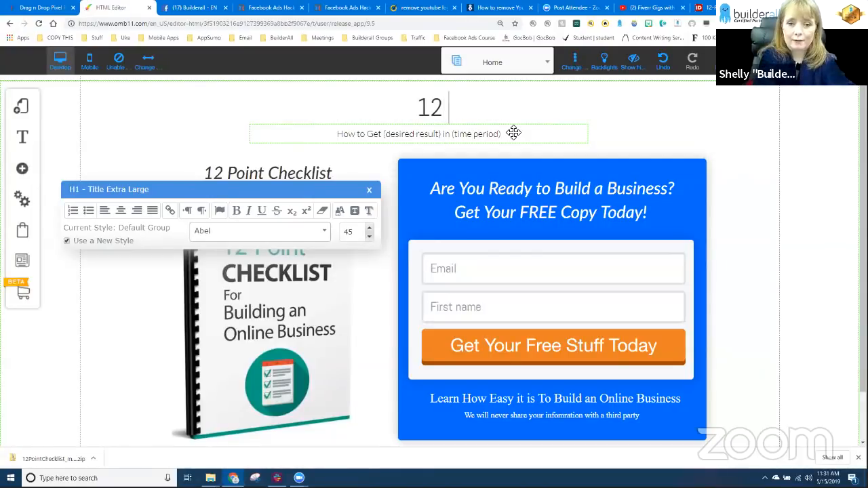
pyautogui.write(' Points')
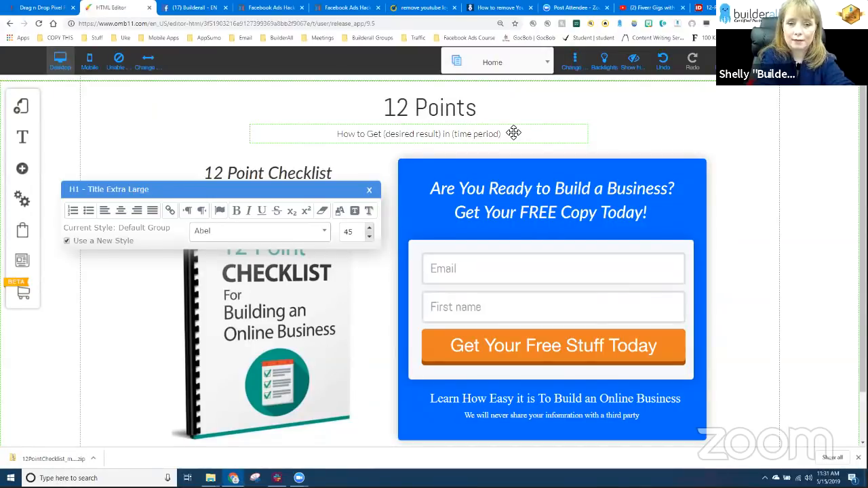
pyautogui.press('BackSpace')
pyautogui.press('BackSpace')
pyautogui.press('BackSpace')
pyautogui.press('BackSpace')
pyautogui.press('BackSpace')
pyautogui.press('BackSpace')
pyautogui.press('BackSpace')
pyautogui.press('BackSpace')
pyautogui.press('BackSpace')
pyautogui.press('BackSpace')
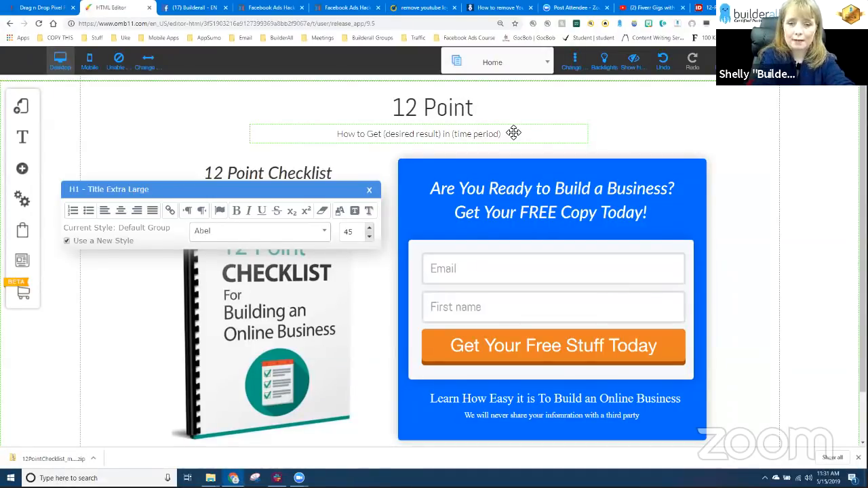
# Try "Get Your Copy Today" as the main headline and erase it back to the letter "G".
pyautogui.write('Get')
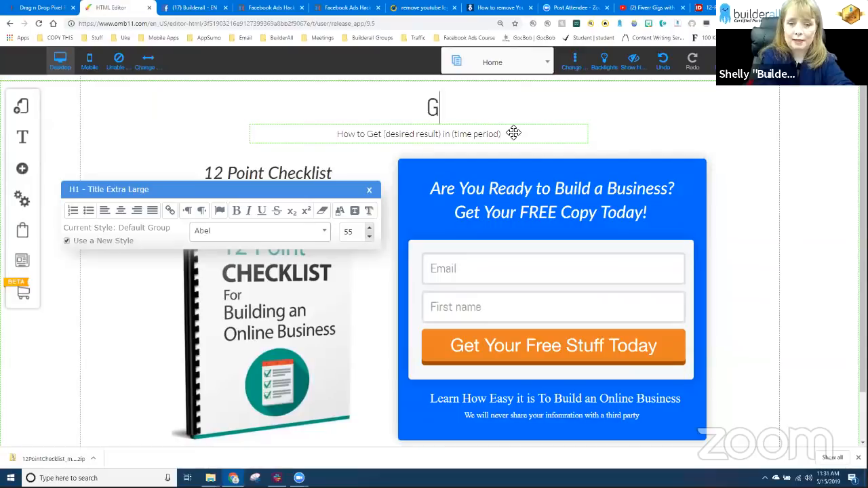
pyautogui.press('BackSpace')
pyautogui.press('BackSpace')
pyautogui.write('et ')
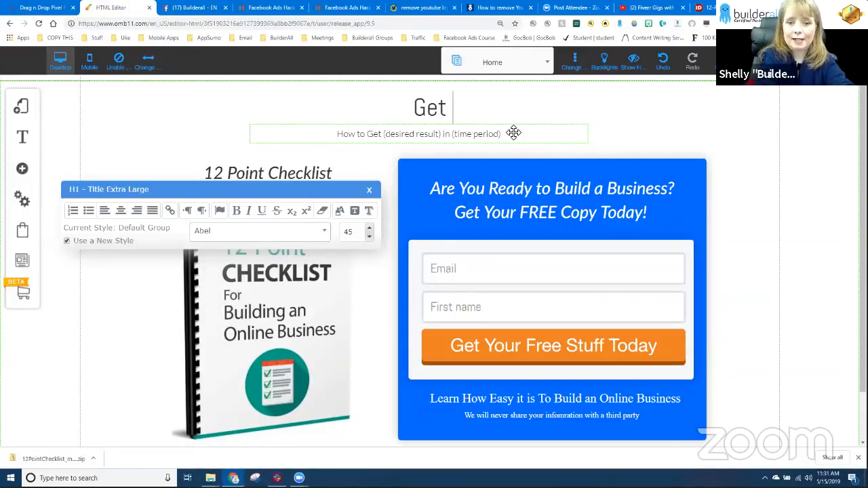
pyautogui.write('Your Copy ')
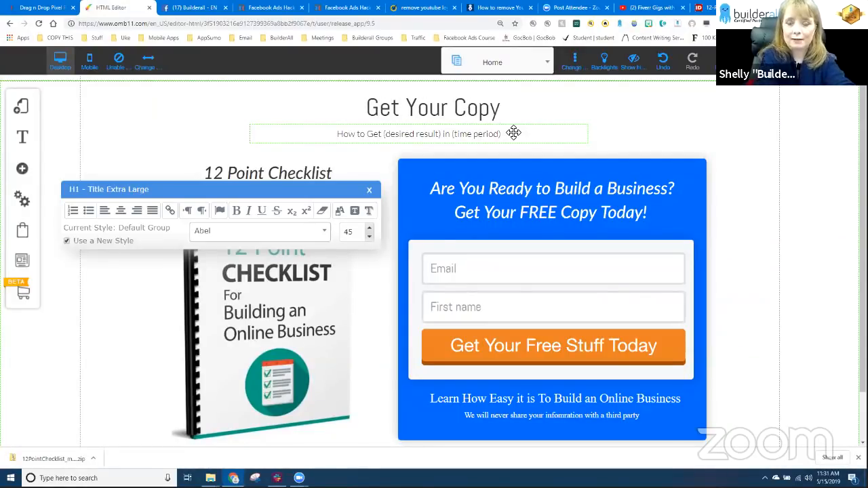
pyautogui.write('Today')
pyautogui.press('BackSpace')
pyautogui.press('BackSpace')
pyautogui.press('BackSpace')
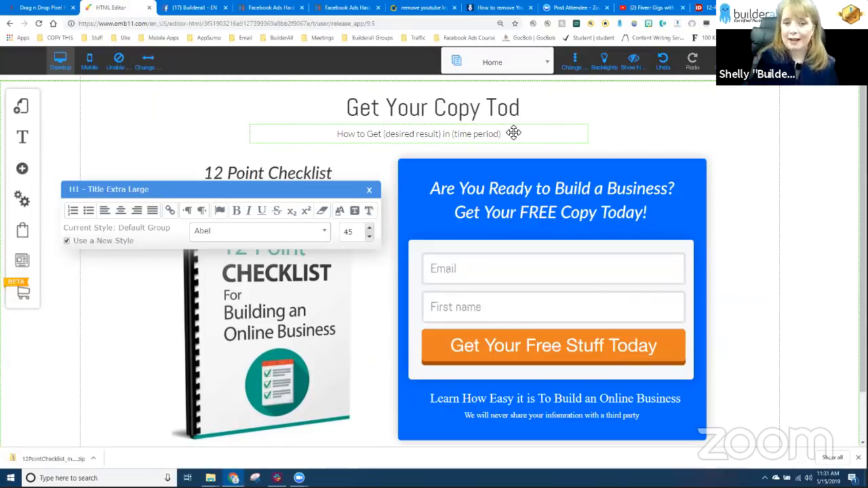
pyautogui.press('BackSpace')
pyautogui.press('BackSpace')
pyautogui.press('BackSpace')
pyautogui.press('BackSpace')
pyautogui.press('BackSpace')
pyautogui.press('BackSpace')
pyautogui.press('BackSpace')
pyautogui.press('BackSpace')
pyautogui.press('BackSpace')
pyautogui.press('BackSpace')
pyautogui.press('BackSpace')
pyautogui.press('BackSpace')
pyautogui.press('BackSpace')
pyautogui.press('BackSpace')
pyautogui.press('BackSpace')
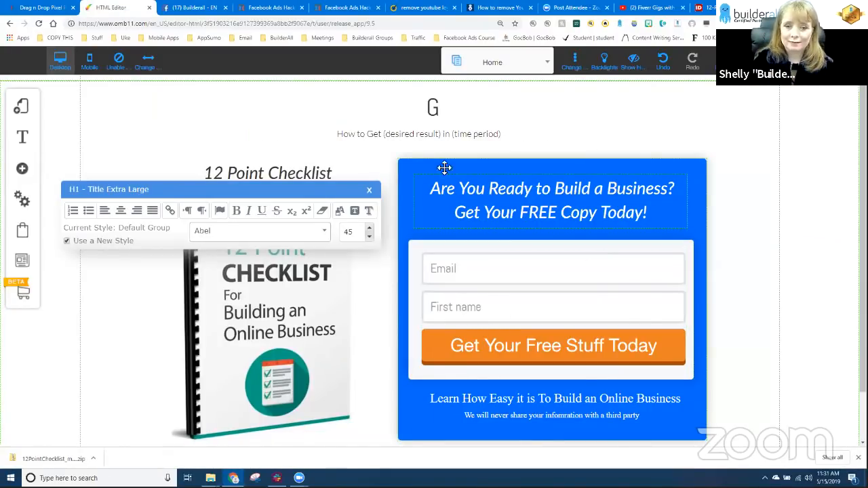
# Replace "Get (" in the subheading under the main headline with "Build a Business Online using".
pyautogui.click(368, 135)
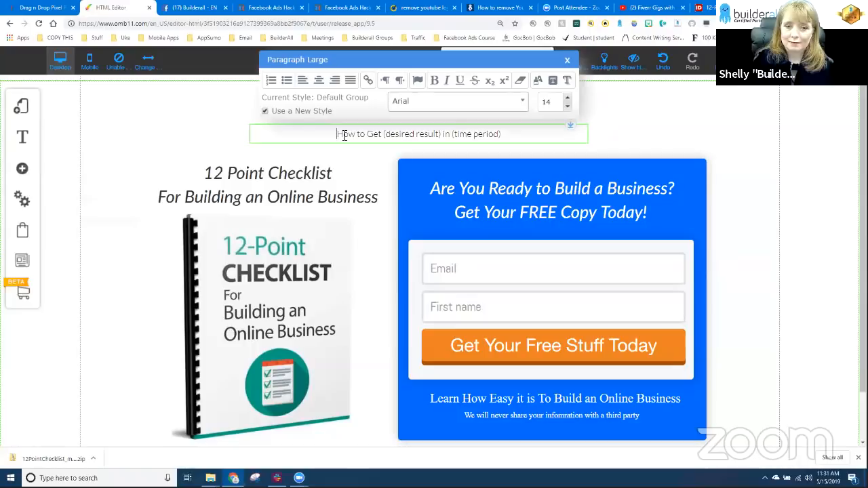
pyautogui.moveTo(339, 134); pyautogui.dragTo(380, 138)
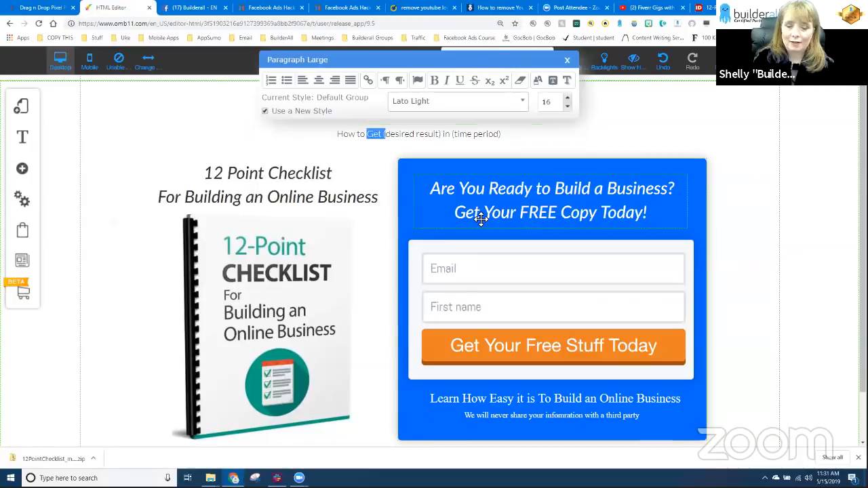
pyautogui.write('Build')
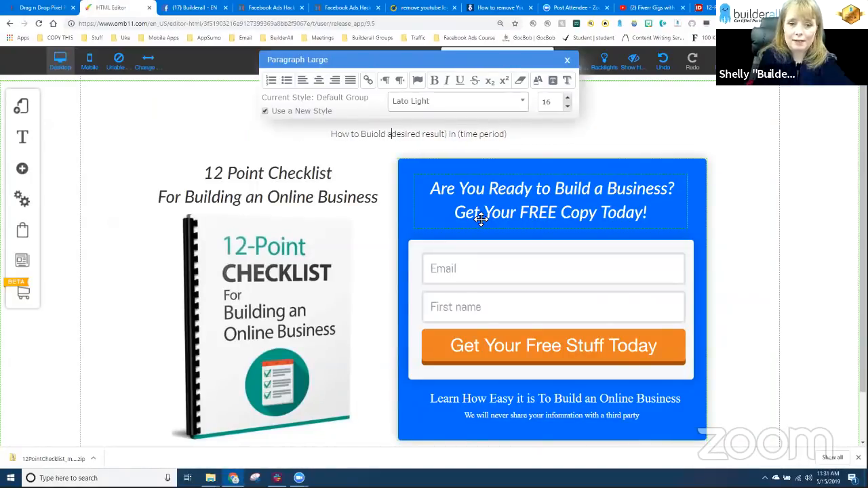
pyautogui.press('Delete')
pyautogui.press('Delete')
pyautogui.write('ld a Bu')
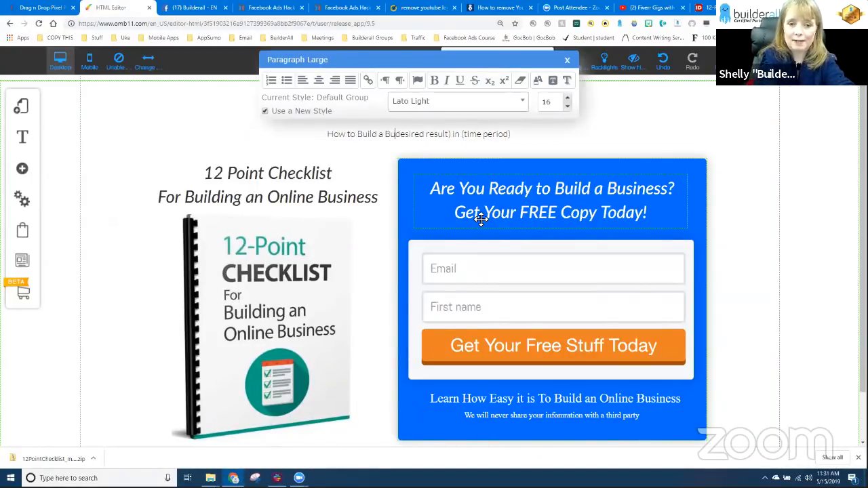
pyautogui.write('siness Onlin')
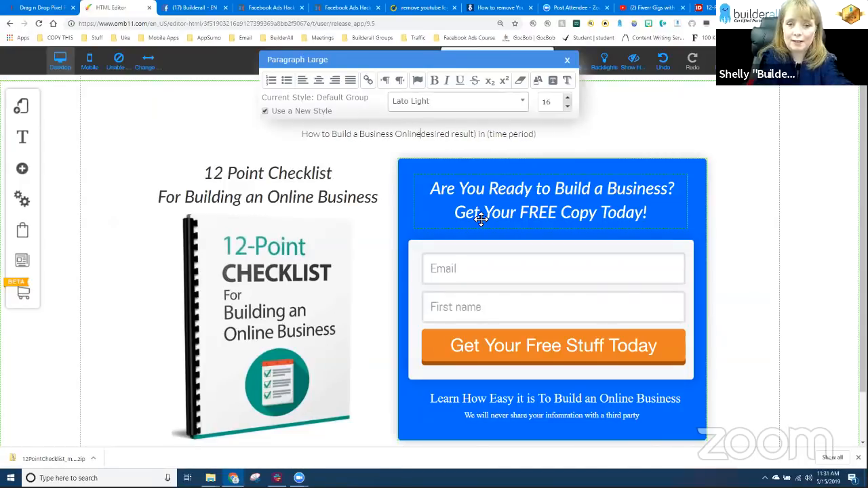
pyautogui.write('e using')
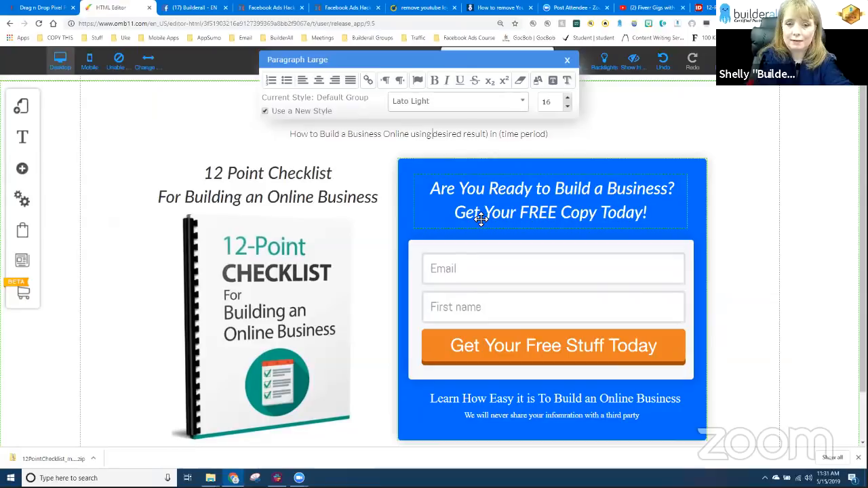
# Delete "using" and the leftover placeholder text so the subheading reads "How to Build a Business Online".
pyautogui.press('BackSpace')
pyautogui.press('BackSpace')
pyautogui.press('BackSpace')
pyautogui.press('BackSpace')
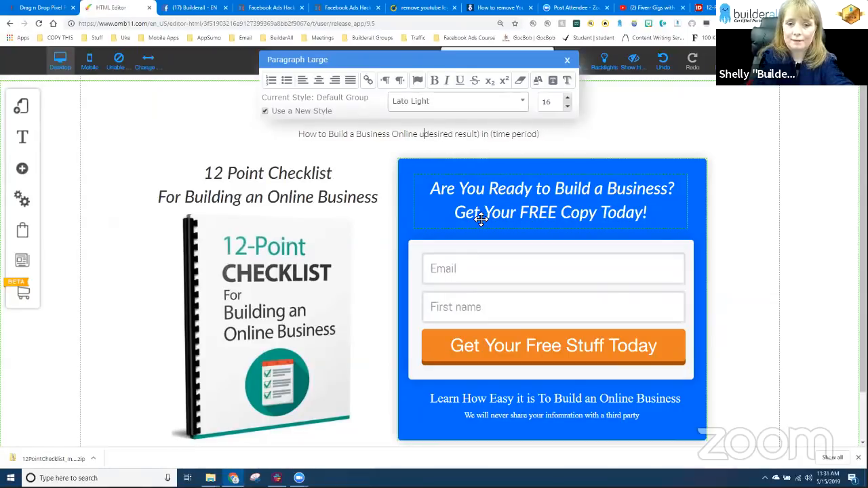
pyautogui.press('BackSpace')
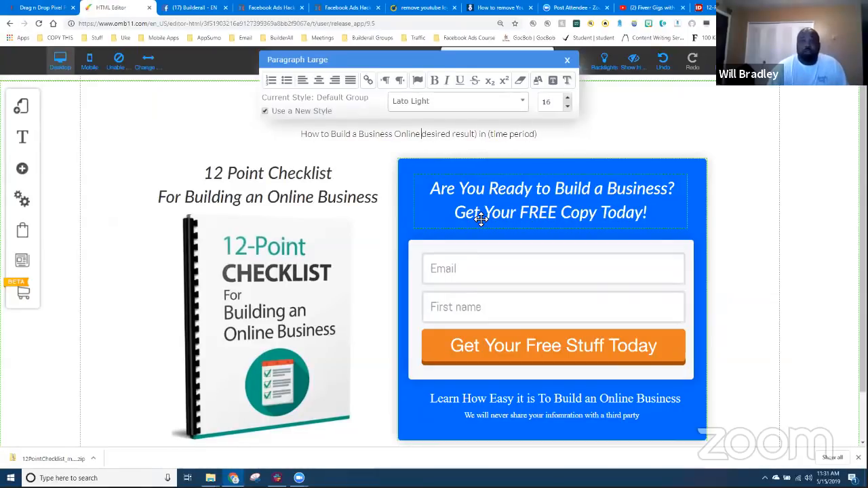
pyautogui.hotkey('shift', 'Right')
pyautogui.hotkey('shift', 'Right')
pyautogui.hotkey('shift', 'Right')
pyautogui.hotkey('shift', 'Right')
pyautogui.hotkey('shift', 'Right')
pyautogui.hotkey('shift', 'Right')
pyautogui.hotkey('shift', 'Right')
pyautogui.hotkey('shift', 'Right')
pyautogui.hotkey('shift', 'Right')
pyautogui.hotkey('shift', 'Right')
pyautogui.hotkey('shift', 'Right')
pyautogui.hotkey('shift', 'Right')
pyautogui.hotkey('shift', 'Right')
pyautogui.hotkey('shift', 'Right')
pyautogui.hotkey('shift', 'Right')
pyautogui.hotkey('shift', 'Right')
pyautogui.hotkey('shift', 'Right')
pyautogui.hotkey('shift', 'Right')
pyautogui.hotkey('shift', 'Right')
pyautogui.hotkey('shift', 'Right')
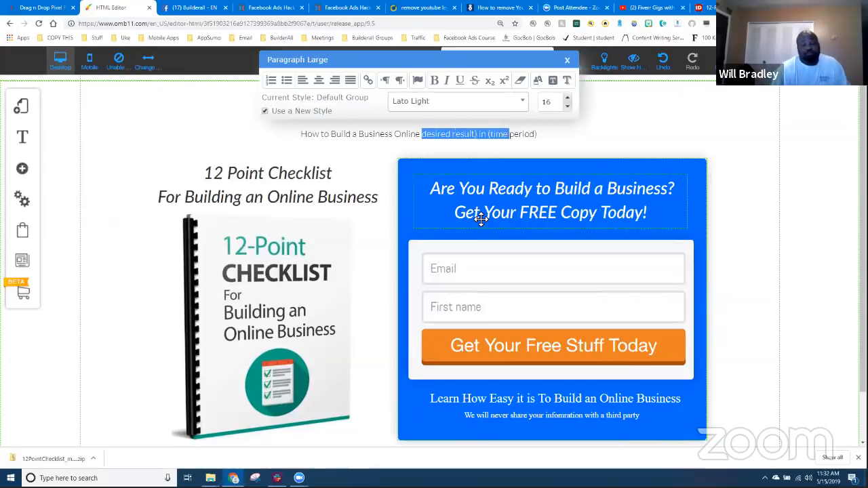
pyautogui.press('BackSpace')
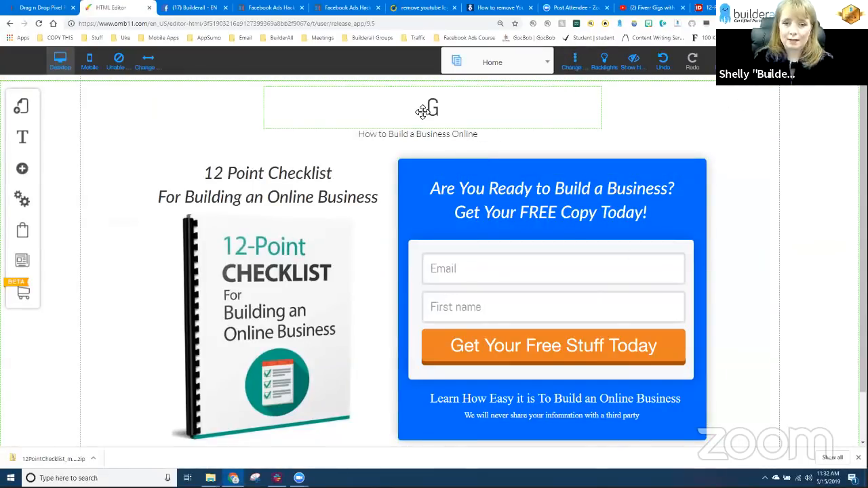
# Replace the leftover "G" in the main headline with "Start Building Your Business Today!".
pyautogui.click(434, 115)
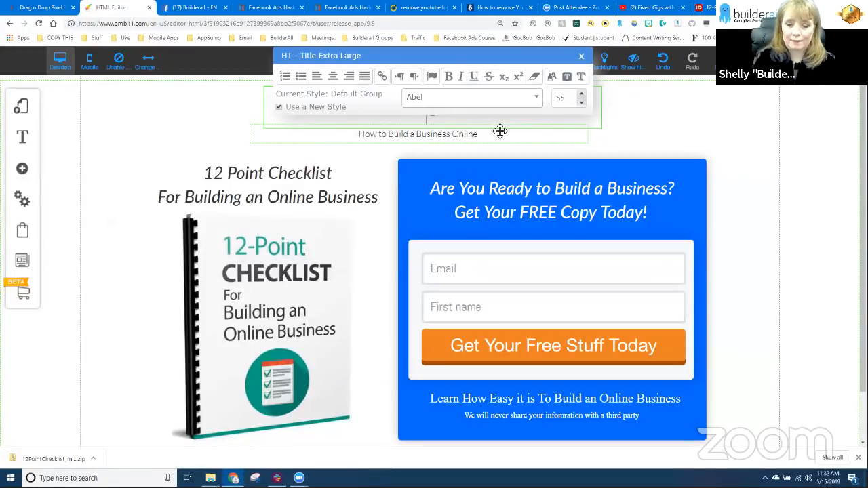
pyautogui.press('BackSpace')
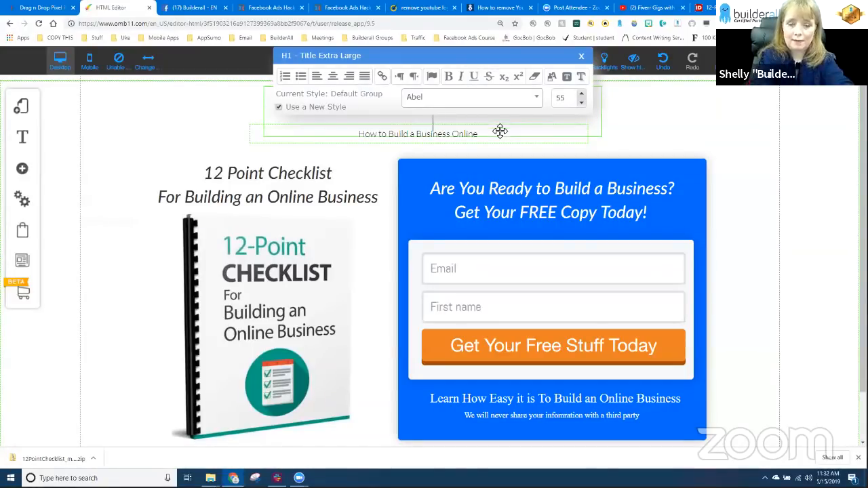
pyautogui.write('Start a')
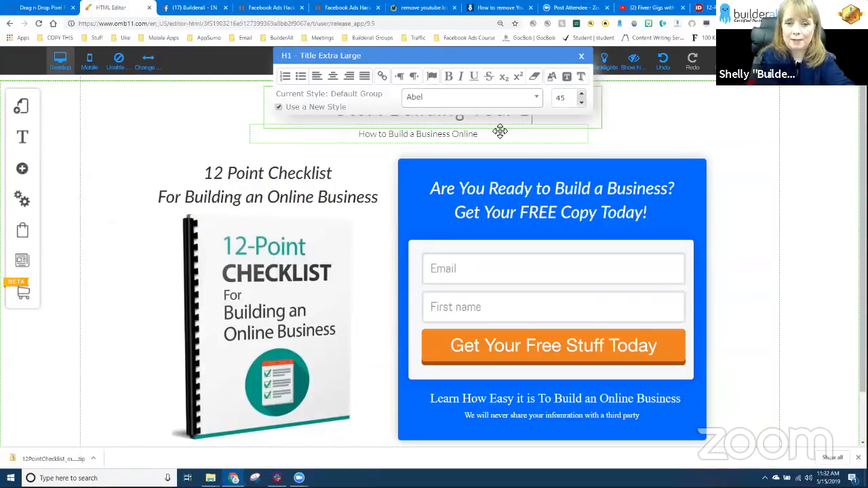
pyautogui.write(' Today!')
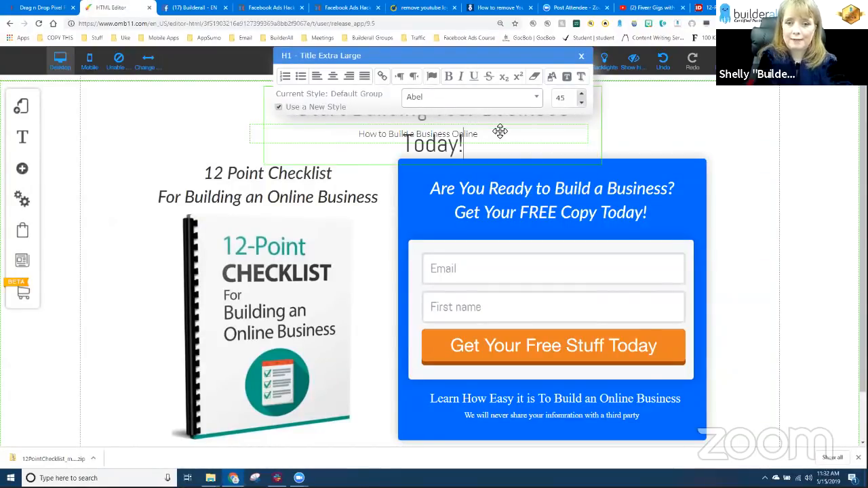
pyautogui.click(757, 148)
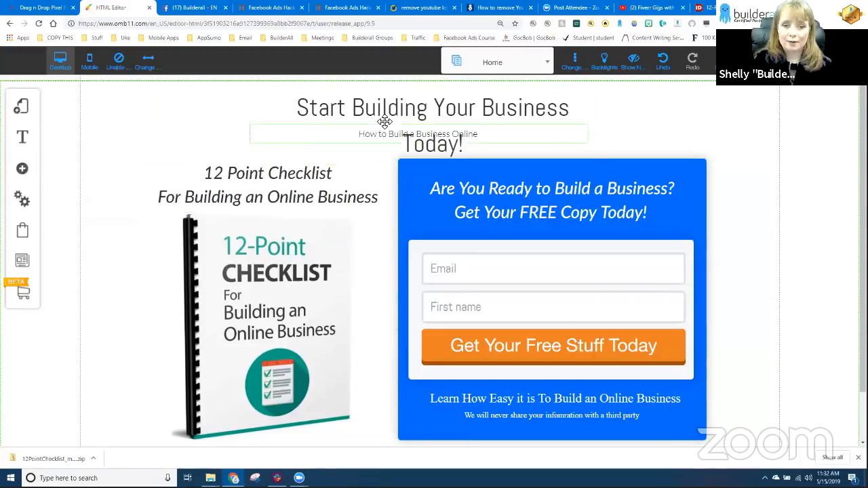
# Widen the main headline's text box to about 727 so it fits on one line, and center the element on the page.
pyautogui.click(267, 126)
pyautogui.click(267, 122)
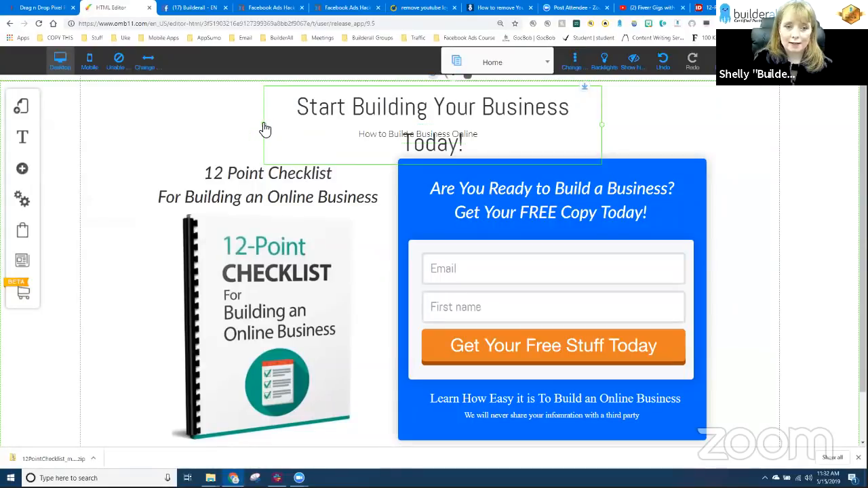
pyautogui.moveTo(264, 128); pyautogui.dragTo(191, 116)
pyautogui.moveTo(323, 114); pyautogui.dragTo(410, 128)
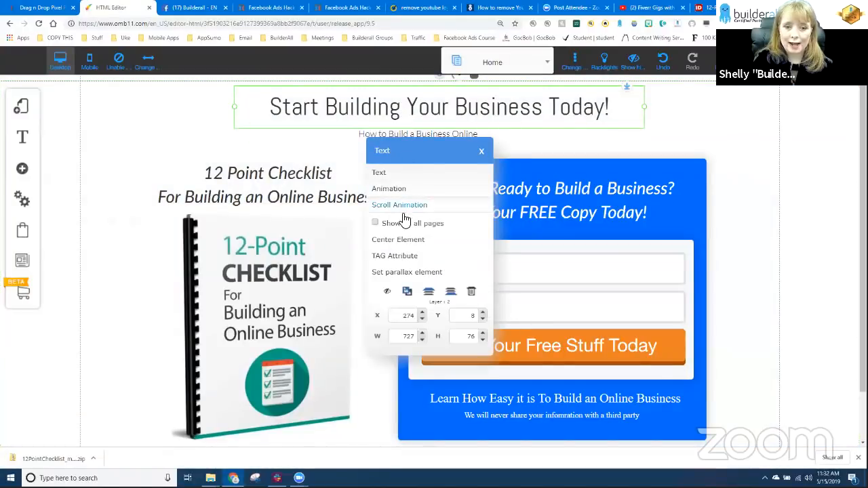
pyautogui.click(400, 240)
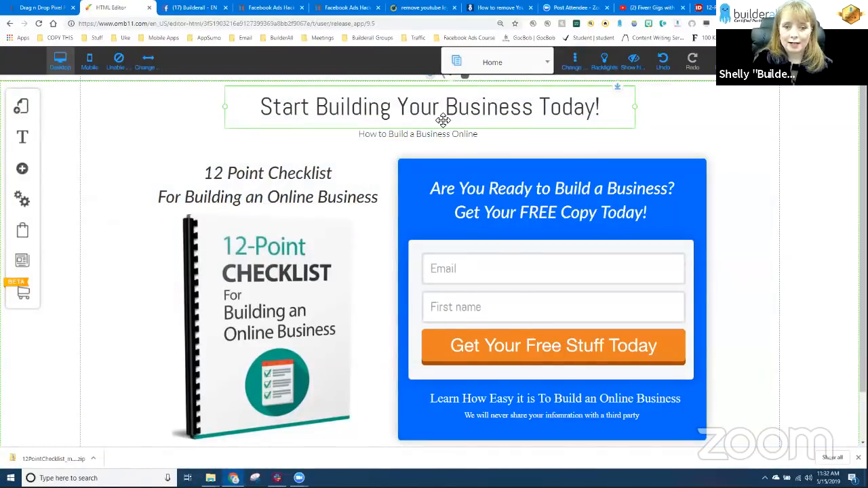
# Make the whole main headline "Start Building Your Business Today!" bold.
pyautogui.doubleClick(413, 113)
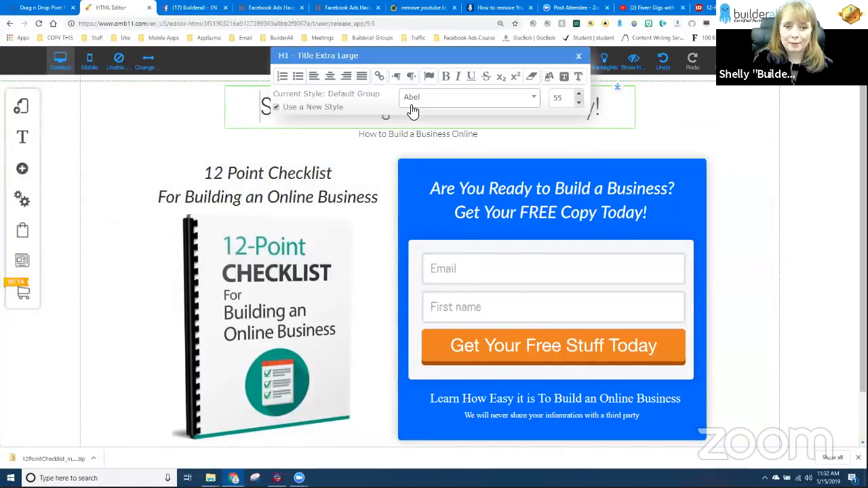
pyautogui.tripleClick(266, 107)
pyautogui.click(449, 79)
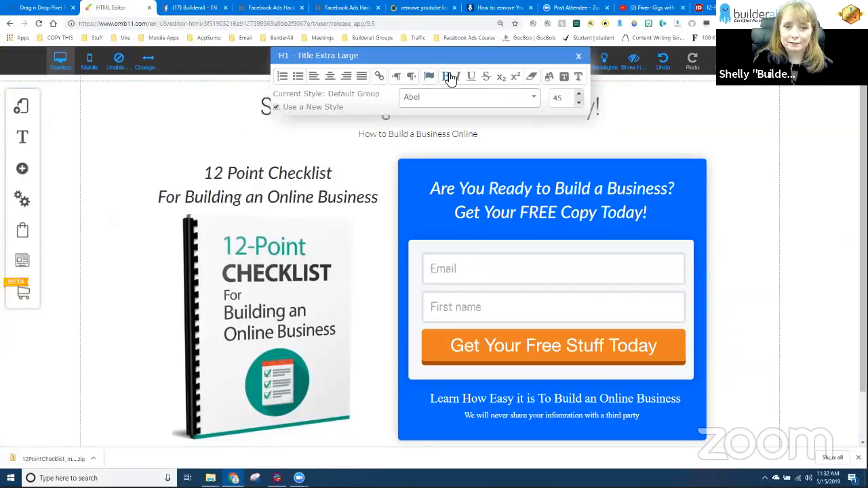
pyautogui.click(784, 129)
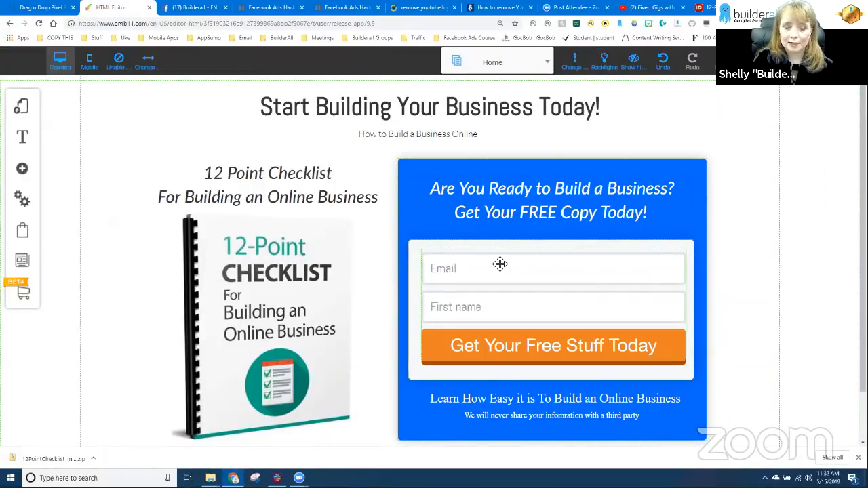
# Open the opt-in form's Email Marketing_custom_1 style and bring up the color choices for its button background.
pyautogui.scroll(-1, 492, 382)
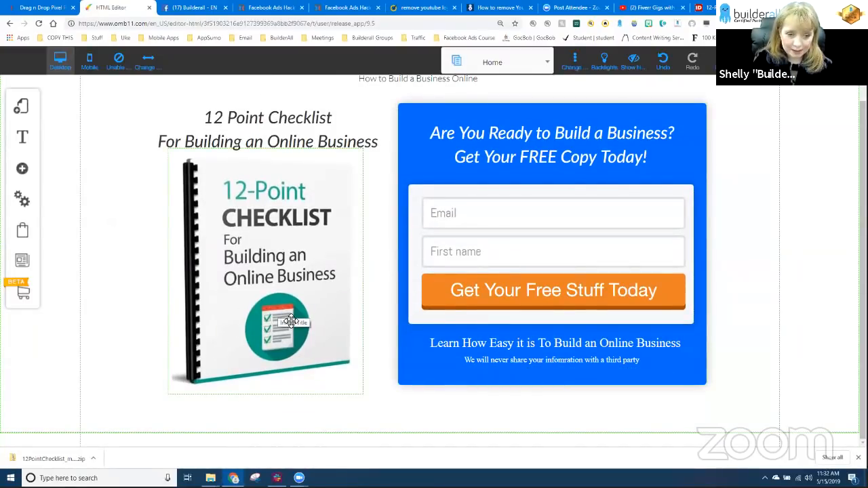
pyautogui.click(439, 293)
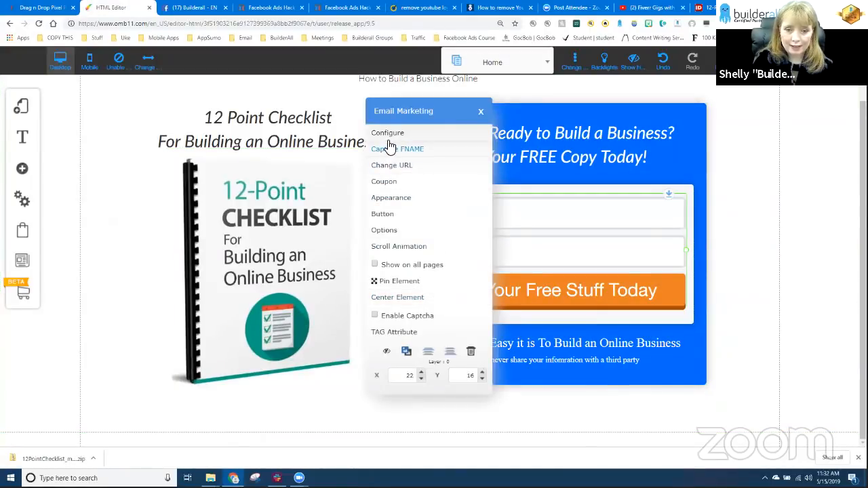
pyautogui.click(388, 197)
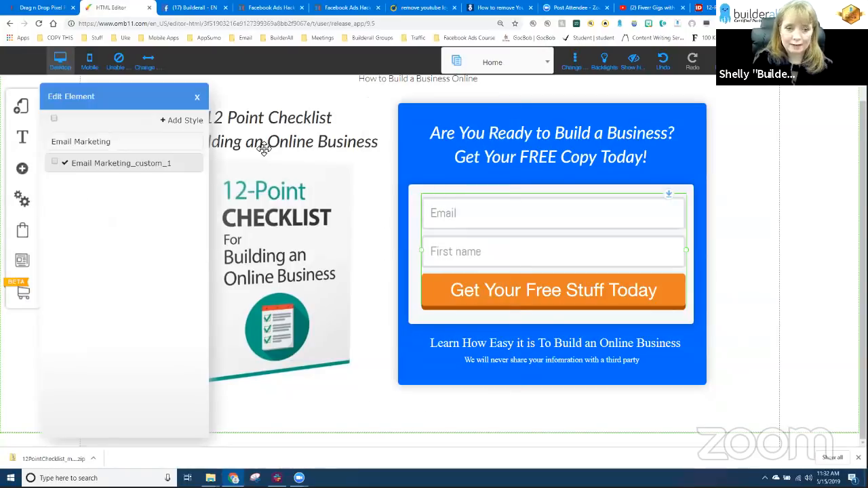
pyautogui.click(179, 163)
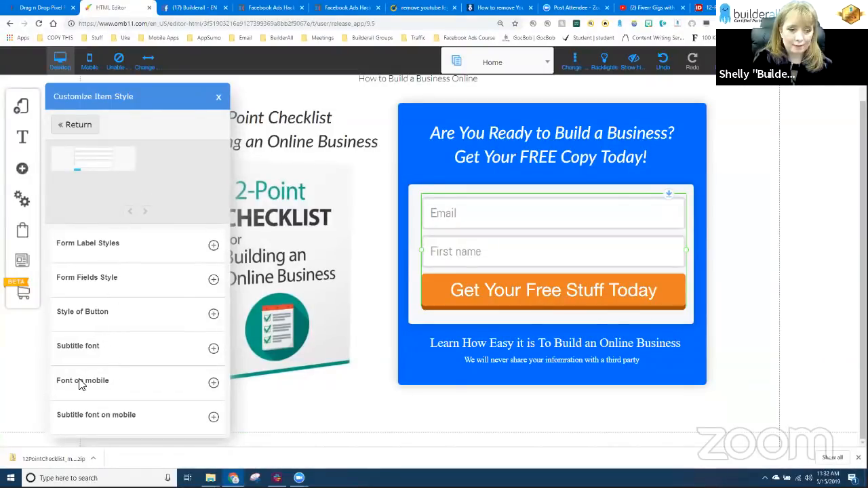
pyautogui.scroll(1, 140, 327)
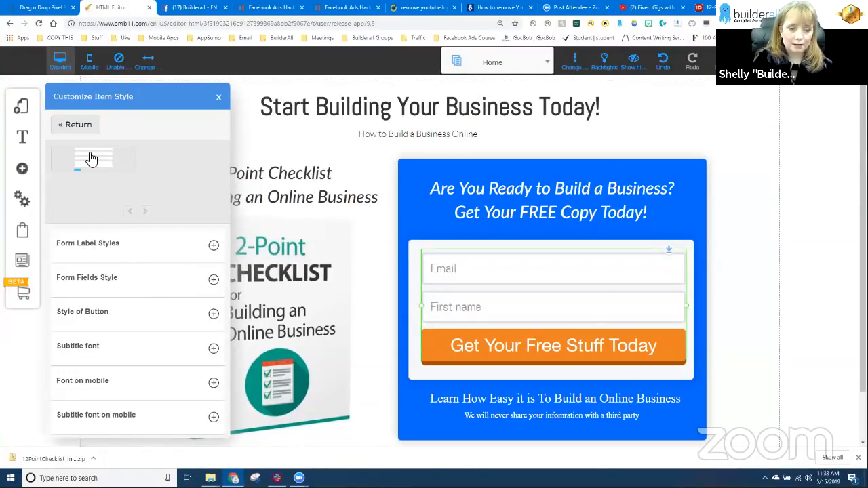
pyautogui.click(95, 316)
pyautogui.scroll(-2, 130, 345)
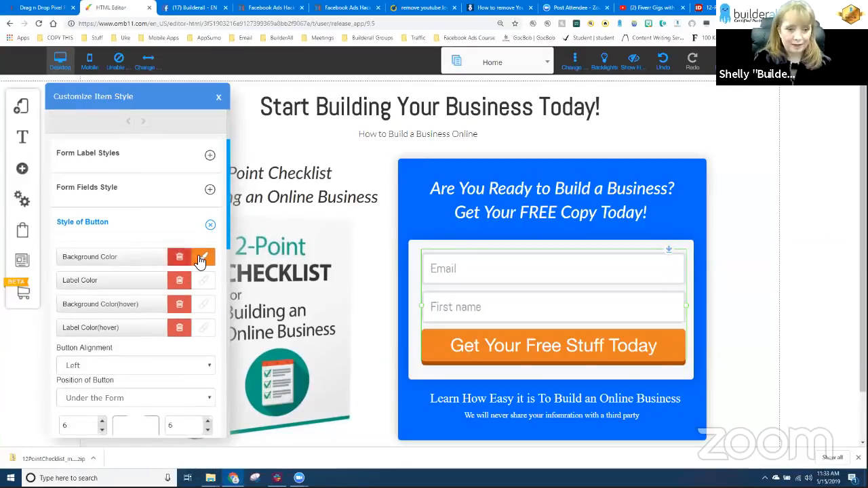
pyautogui.click(201, 258)
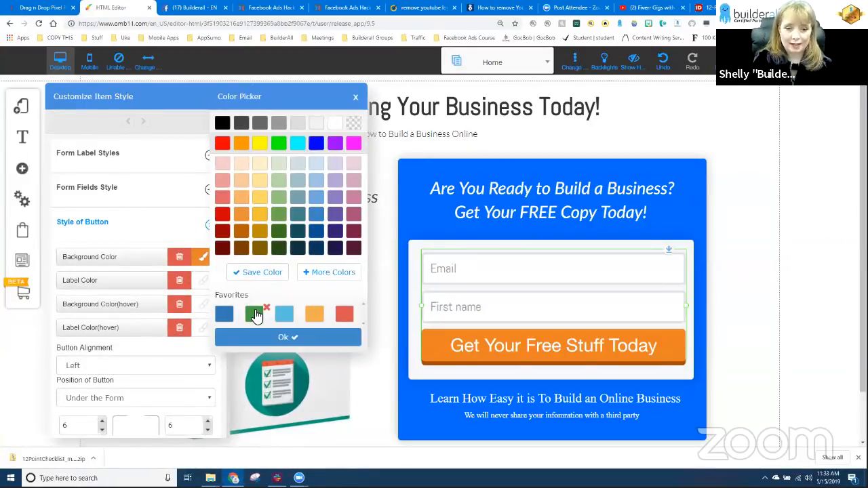
# Try the favorite green, a medium palette green and a darker palette green as the form button's background color.
pyautogui.click(255, 314)
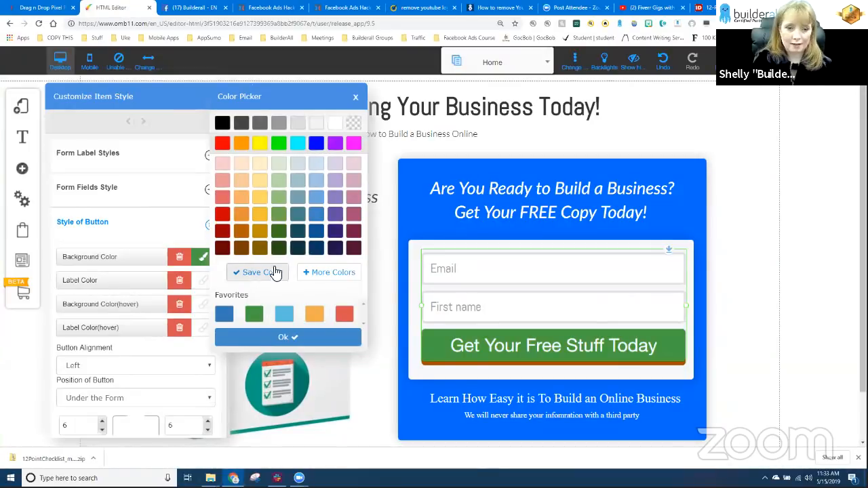
pyautogui.click(282, 214)
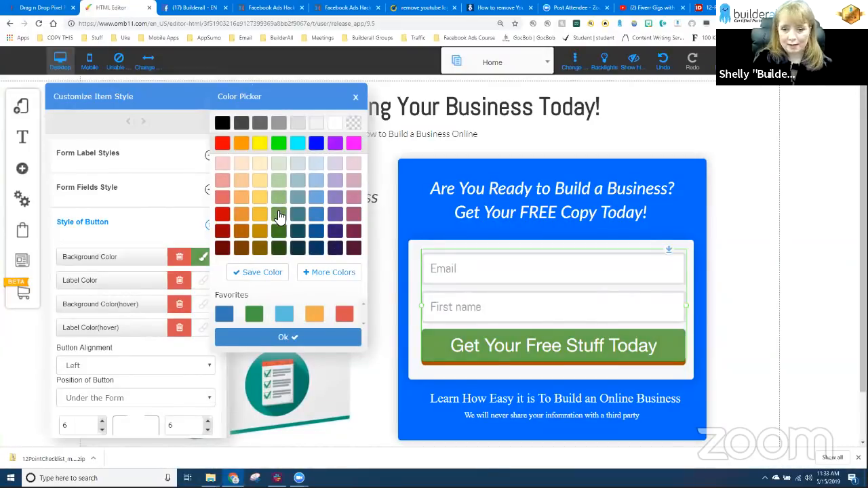
pyautogui.click(282, 233)
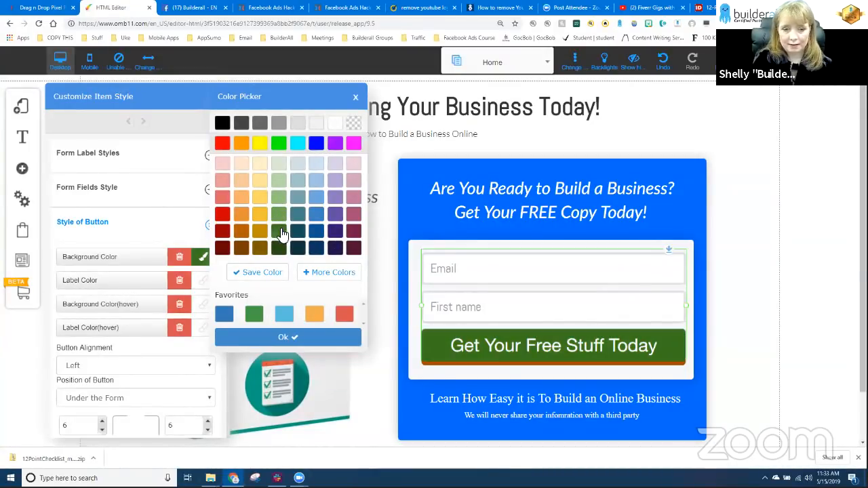
# Mix a custom teal, rgb(57, 144, 120), for the form button's background color and save it to the favorite colors.
pyautogui.click(330, 274)
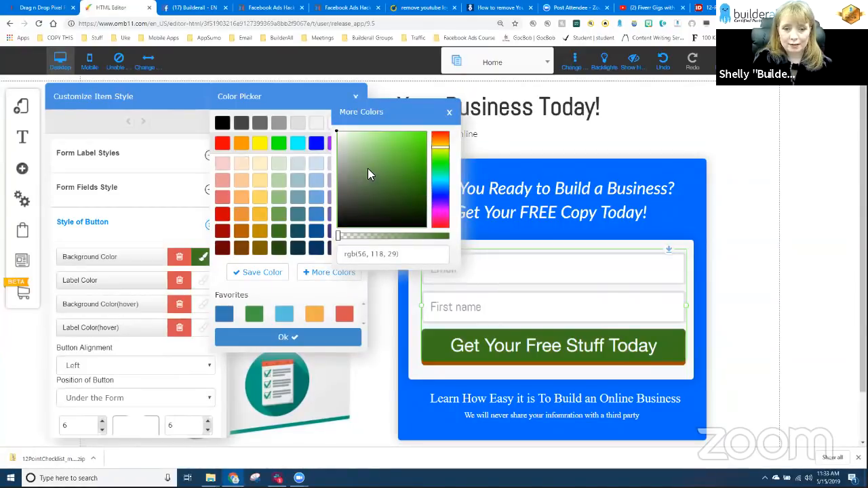
pyautogui.click(438, 165)
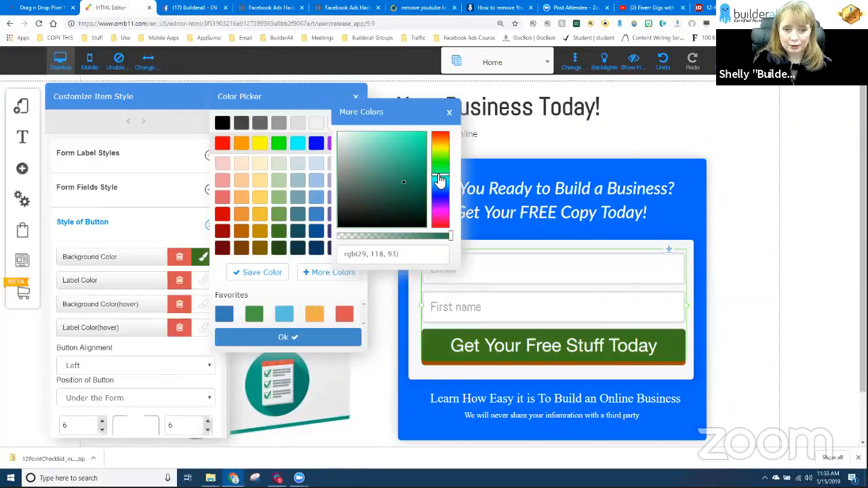
pyautogui.moveTo(405, 186); pyautogui.dragTo(396, 158)
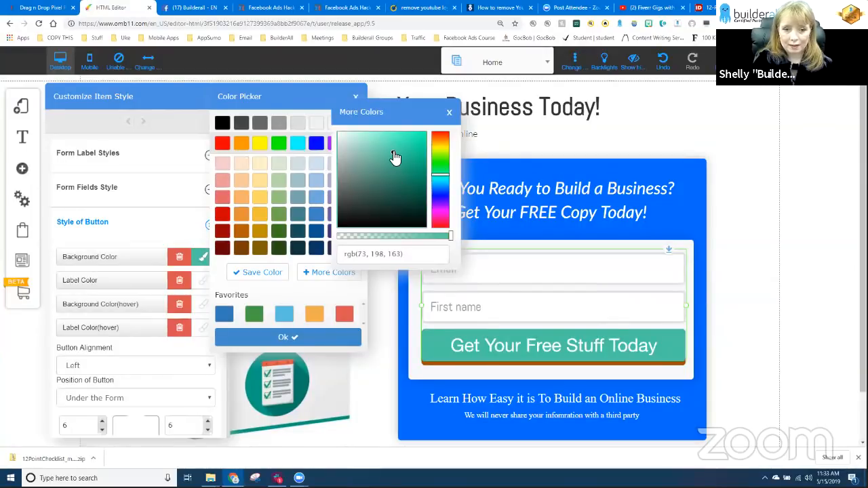
pyautogui.moveTo(393, 158); pyautogui.dragTo(391, 178)
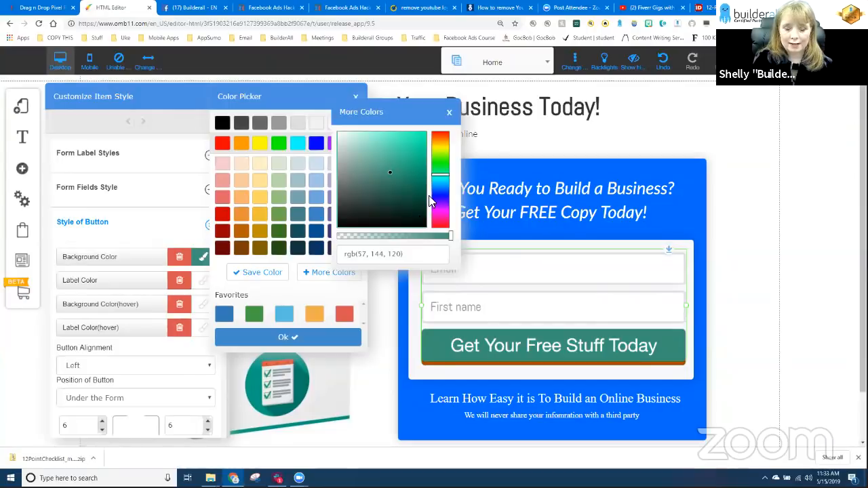
pyautogui.click(254, 272)
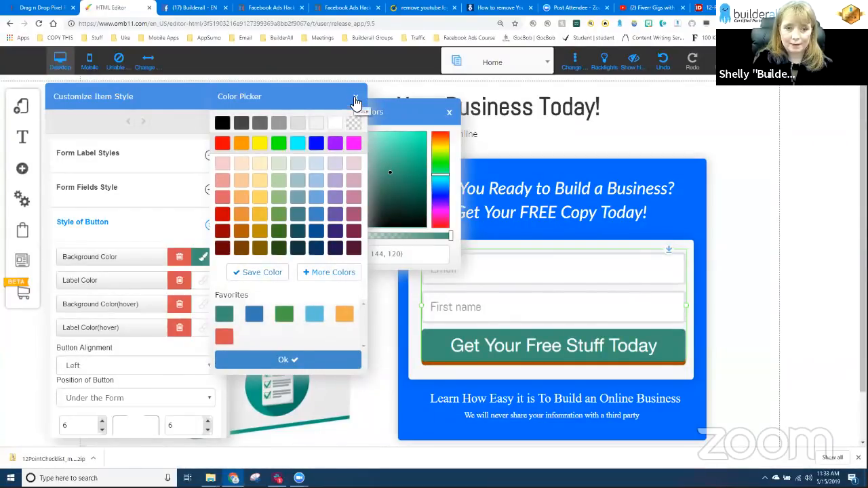
pyautogui.click(355, 98)
# Enable the form button's soft shadow in place of its brown lower edge, and close the style settings.
pyautogui.scroll(-5, 99, 347)
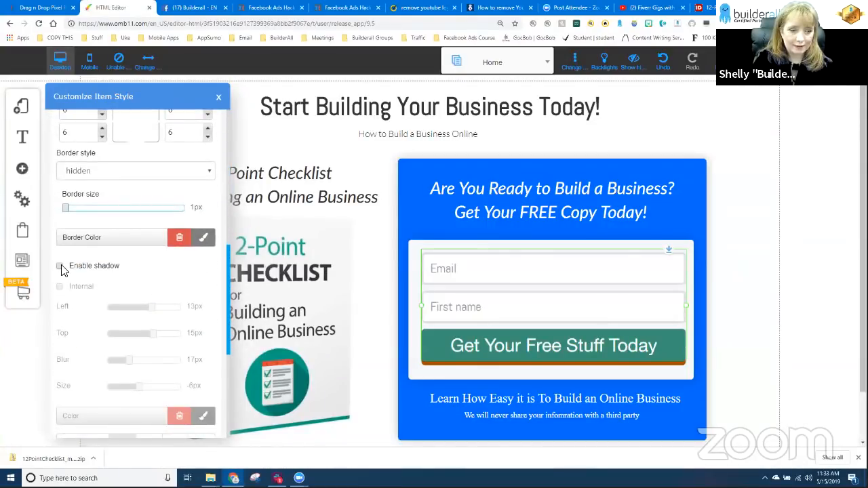
pyautogui.click(59, 267)
pyautogui.click(60, 268)
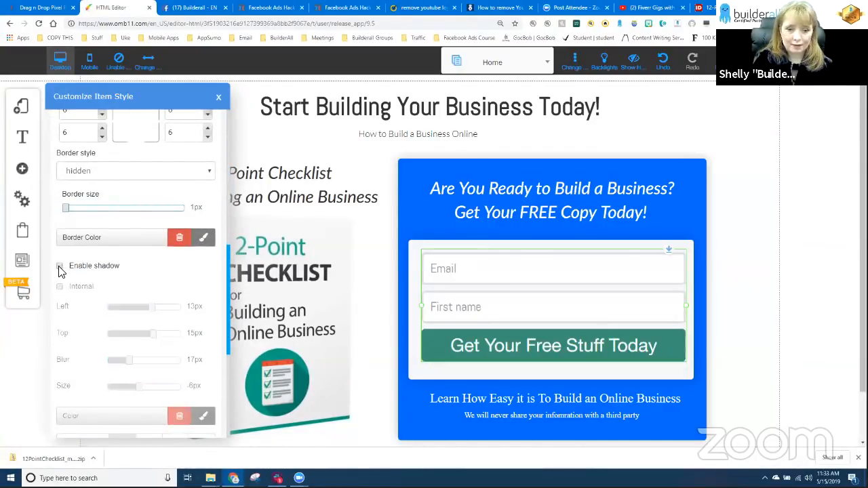
pyautogui.click(60, 268)
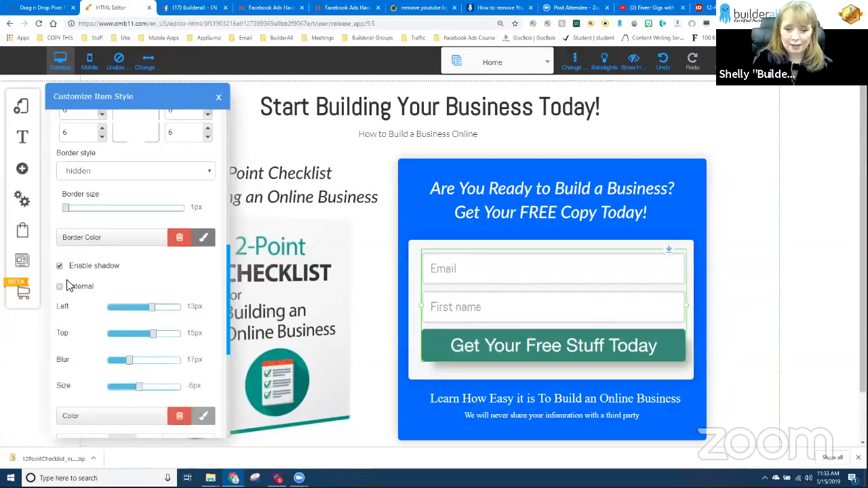
pyautogui.click(218, 98)
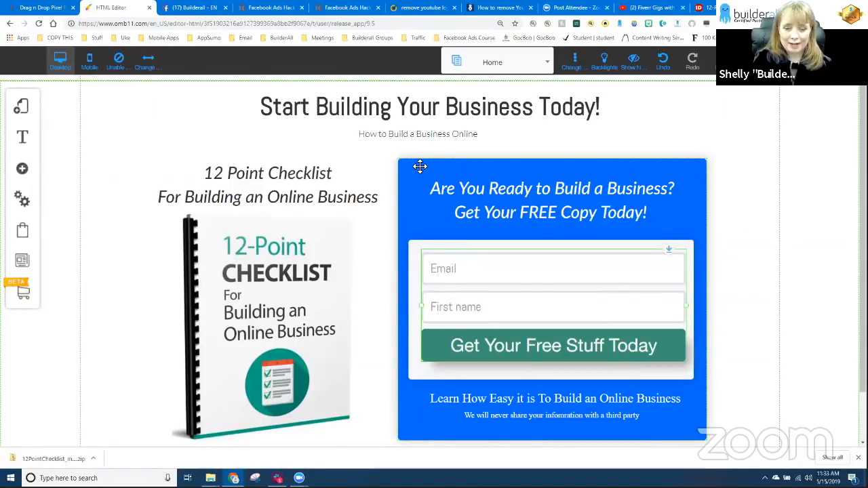
# Bring up the background color choices of the blue opt-in box and try the dark orange from the palette.
pyautogui.scroll(-1, 420, 218)
pyautogui.scroll(-1, 423, 235)
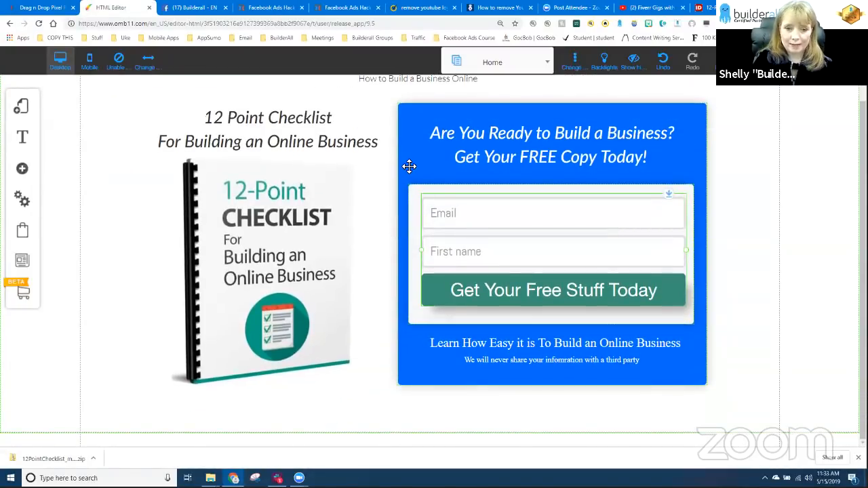
pyautogui.scroll(2, 407, 163)
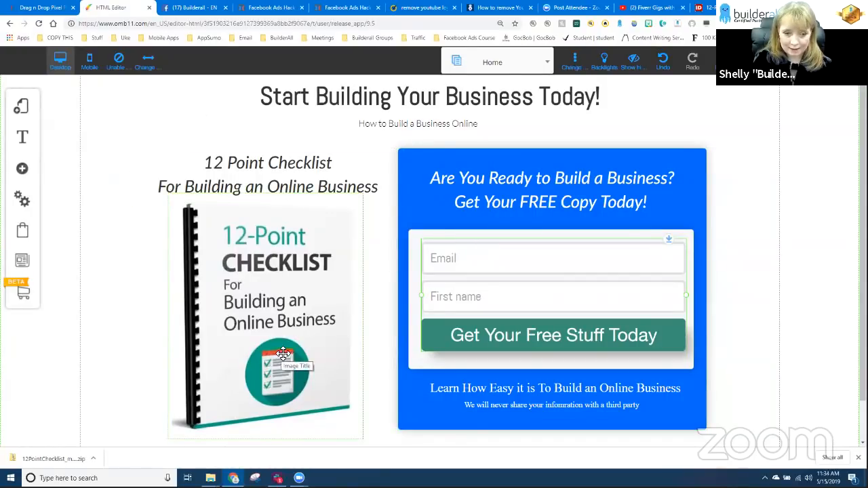
pyautogui.click(409, 154)
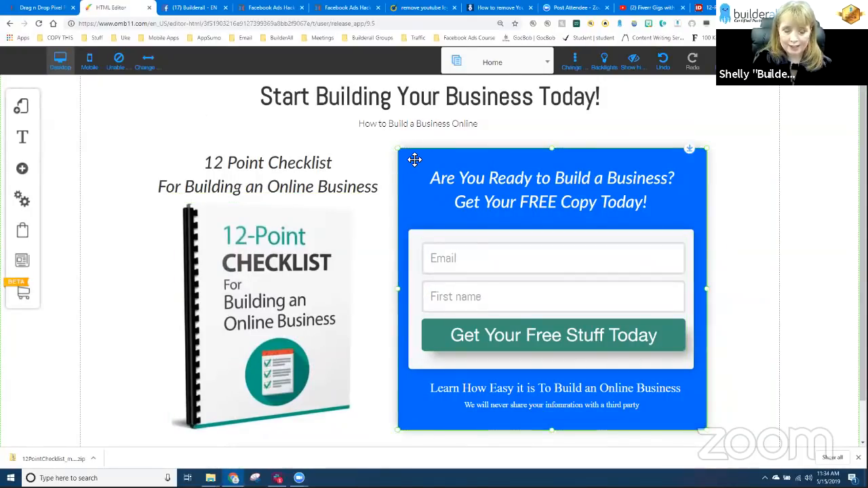
pyautogui.rightClick(412, 161)
pyautogui.click(398, 166)
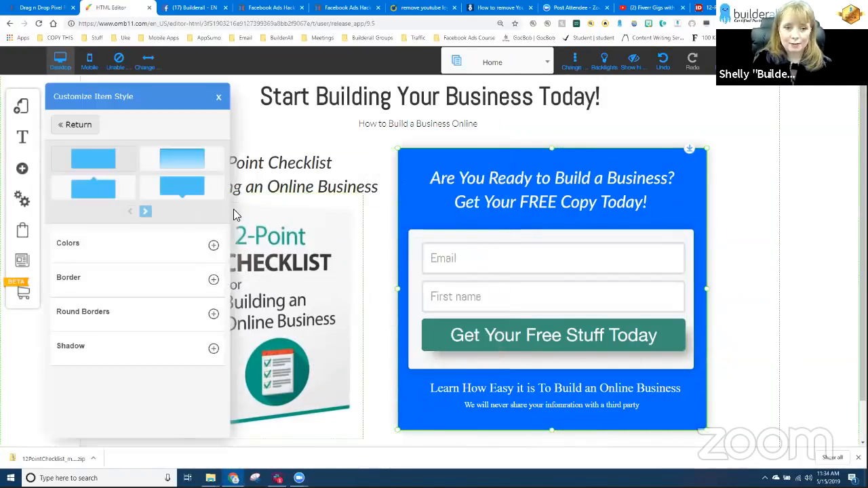
pyautogui.click(179, 249)
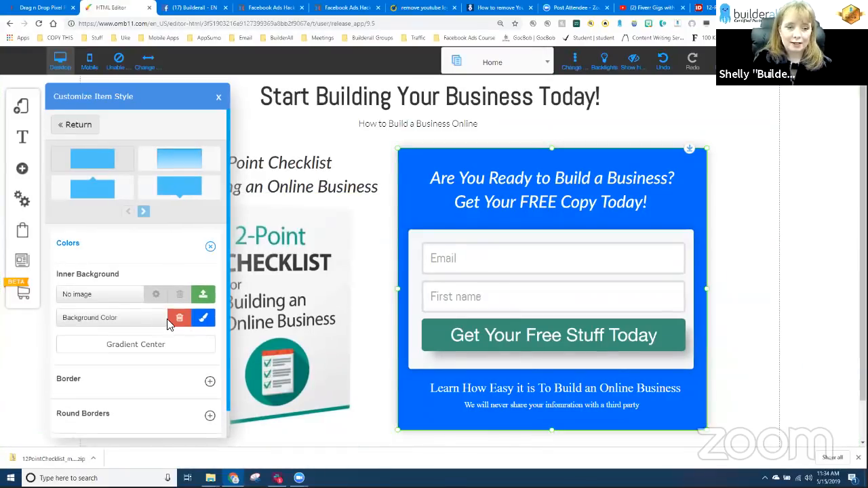
pyautogui.click(206, 318)
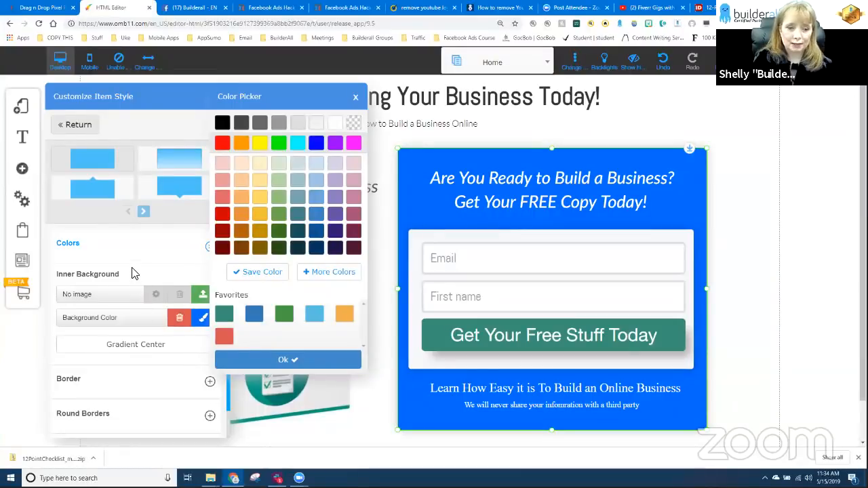
pyautogui.click(244, 237)
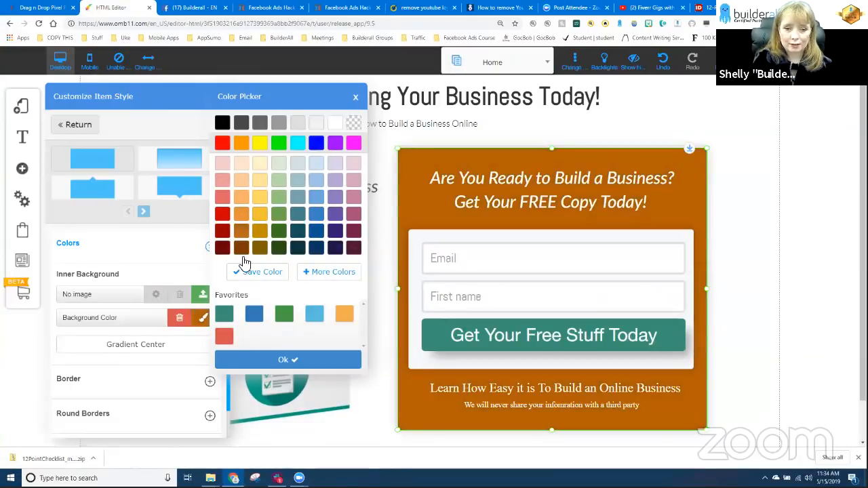
# Apply the favorite red to the opt-in box's background, darken it to about #bb3935, and close the style settings.
pyautogui.click(229, 338)
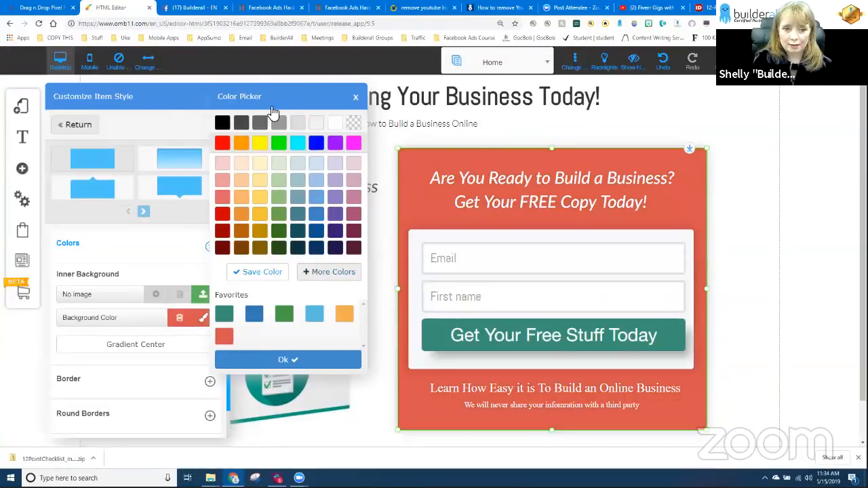
pyautogui.moveTo(257, 106); pyautogui.dragTo(147, 118)
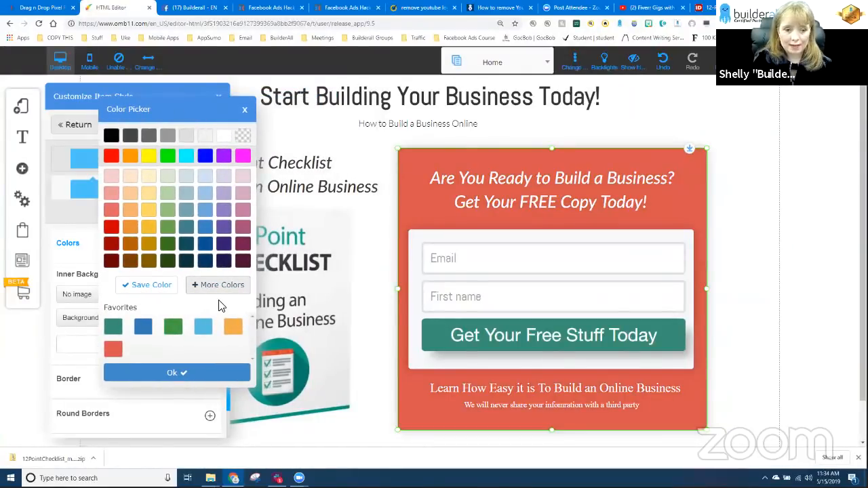
pyautogui.click(221, 286)
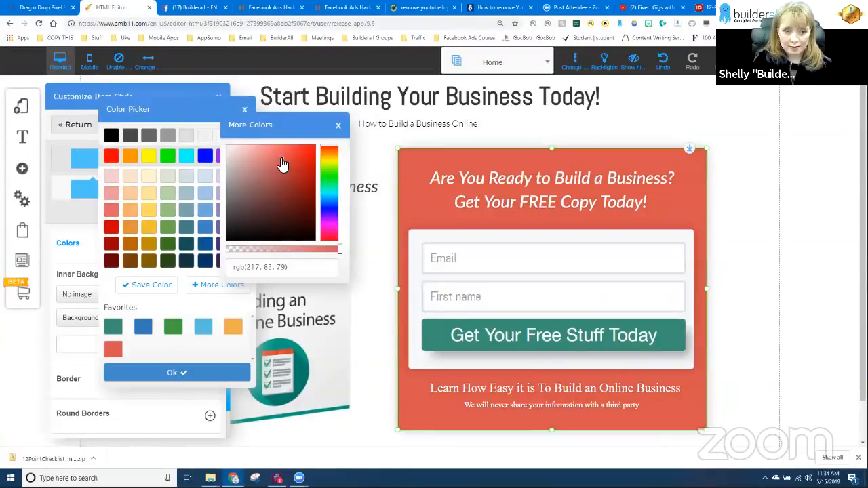
pyautogui.moveTo(283, 165)
pyautogui.mouseDown()
pyautogui.moveTo(288, 182)
pyautogui.moveTo(280, 179)
pyautogui.moveTo(289, 170)
pyautogui.mouseUp()
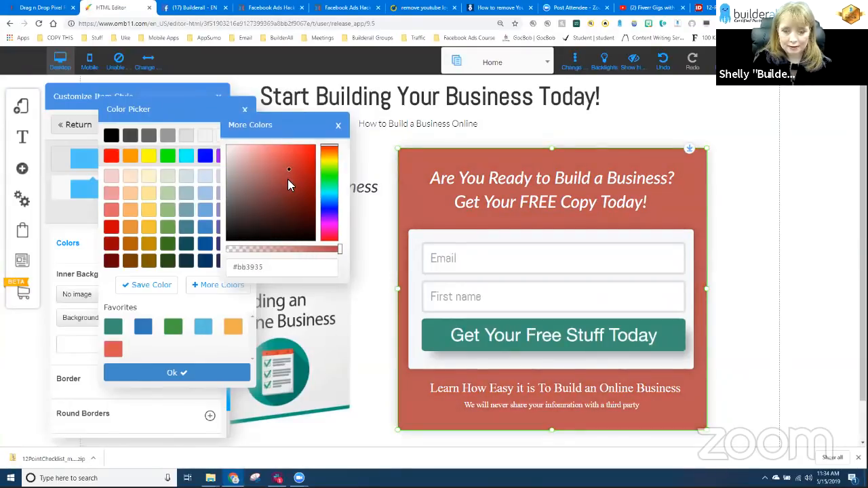
pyautogui.click(245, 109)
pyautogui.click(218, 103)
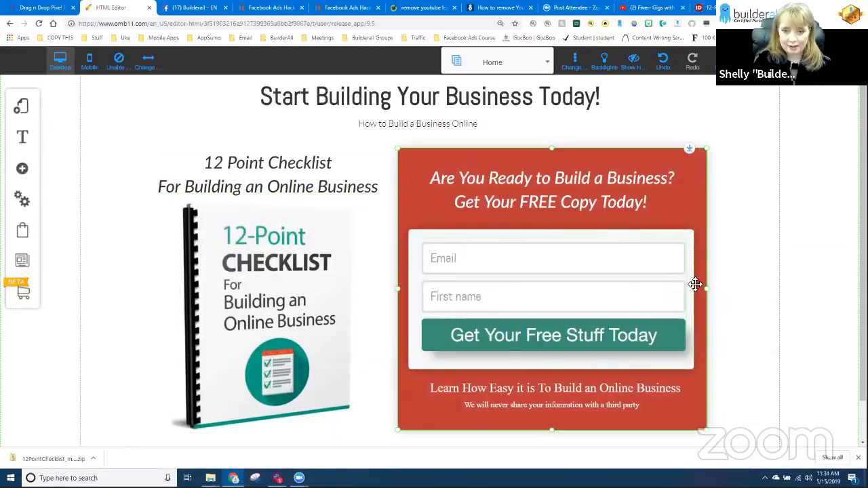
# Save the site changes with the default layout and the Home page included, and dismiss the alert.
pyautogui.scroll(-1, 736, 318)
pyautogui.scroll(1, 755, 316)
pyautogui.scroll(-1, 756, 317)
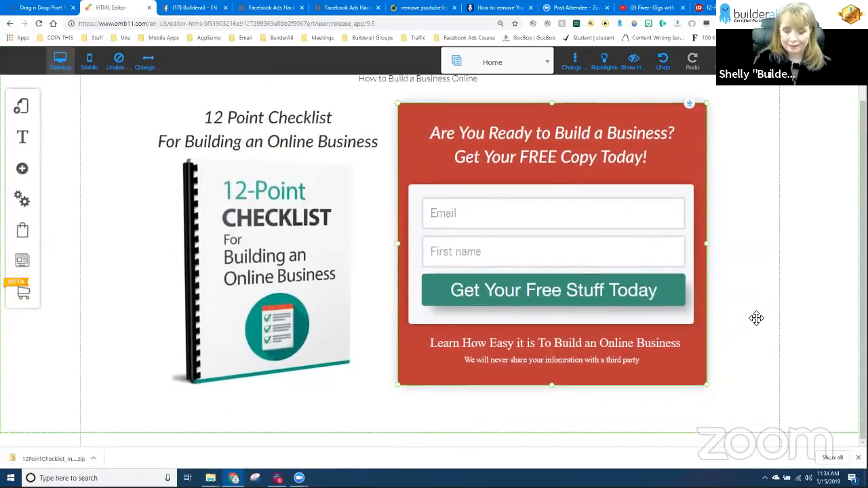
pyautogui.scroll(1, 760, 321)
pyautogui.scroll(1, 763, 320)
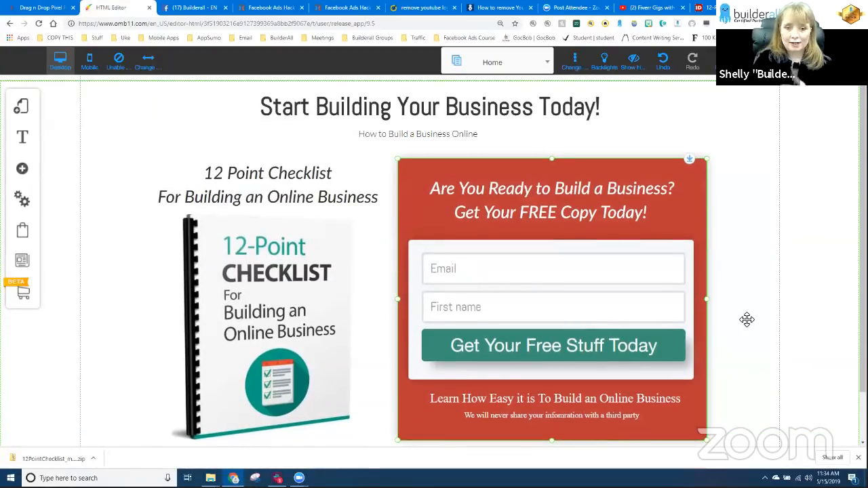
pyautogui.click(428, 132)
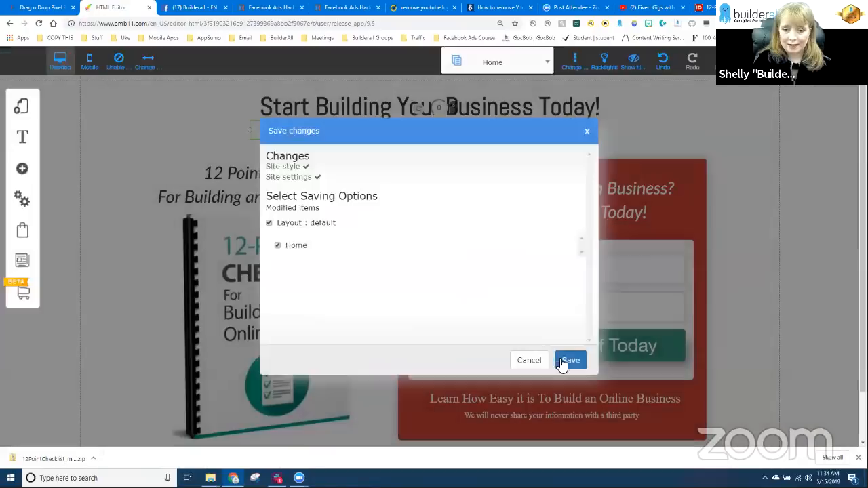
pyautogui.click(563, 361)
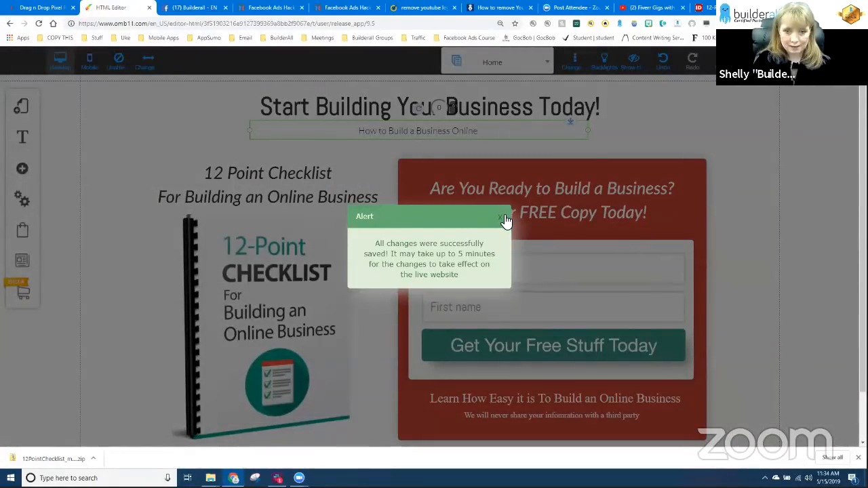
pyautogui.click(501, 209)
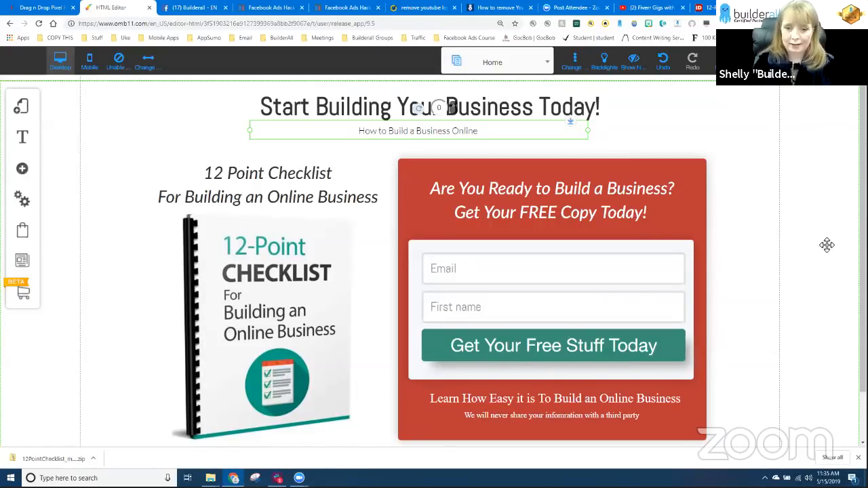
# In the opt-in form's email marketing configuration, examine the login fields for MailChimp and for a provider using an API URL and key.
pyautogui.click(493, 308)
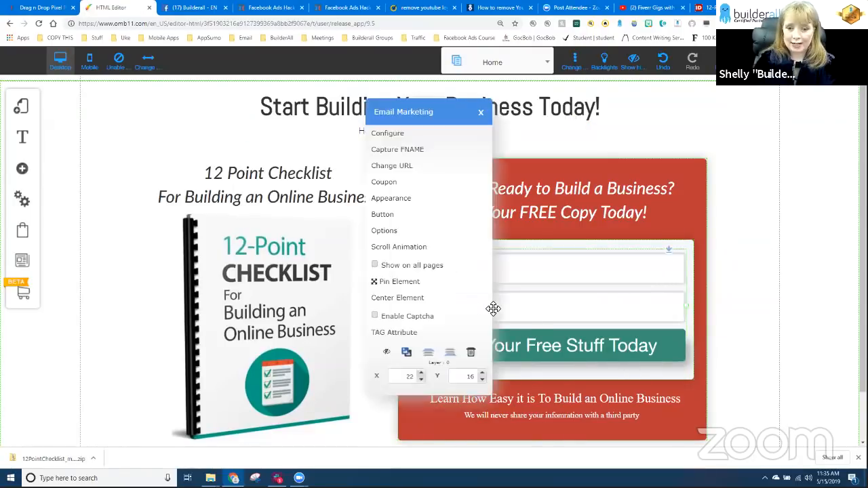
pyautogui.click(397, 134)
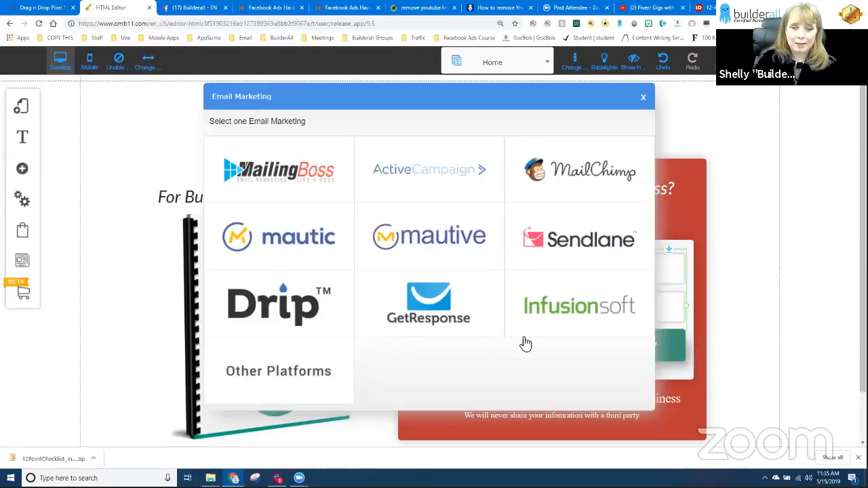
pyautogui.click(576, 175)
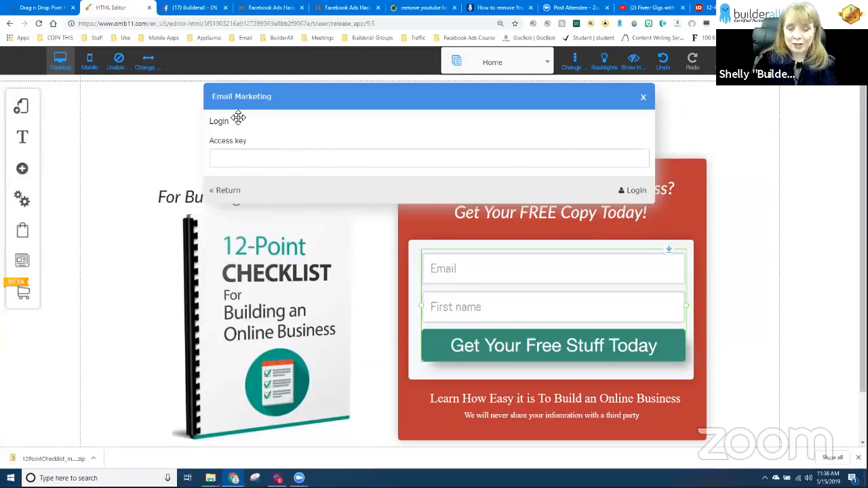
pyautogui.click(227, 190)
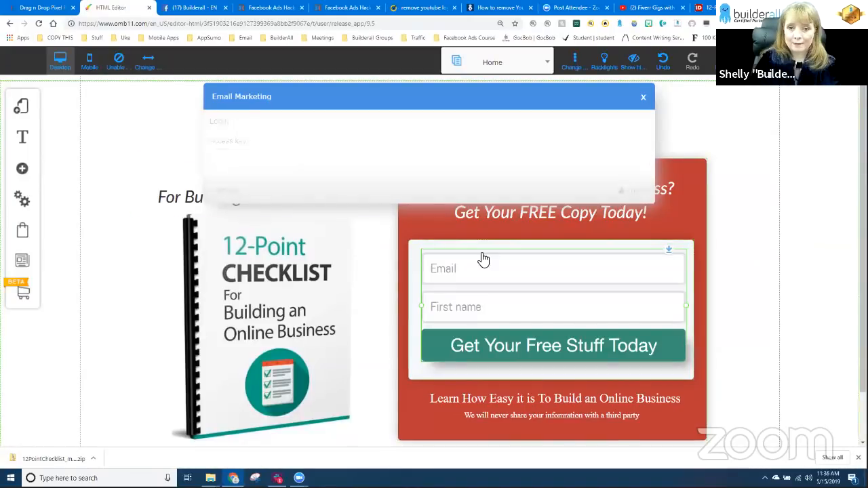
pyautogui.click(342, 230)
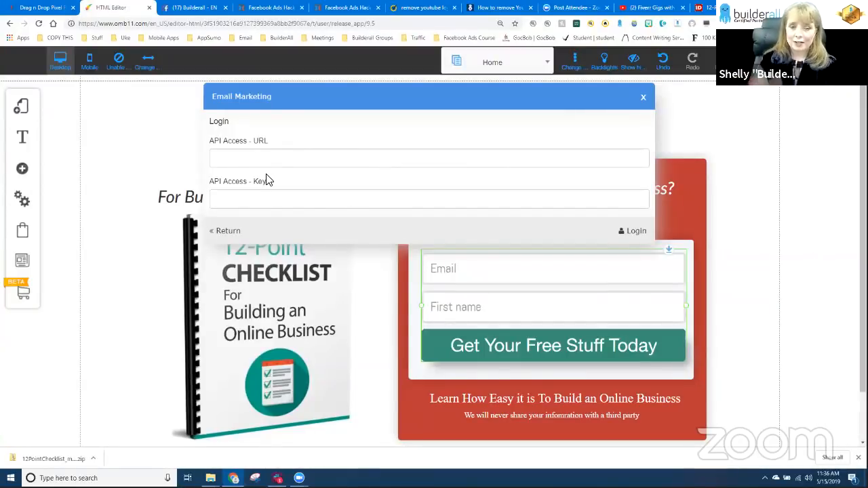
pyautogui.click(228, 233)
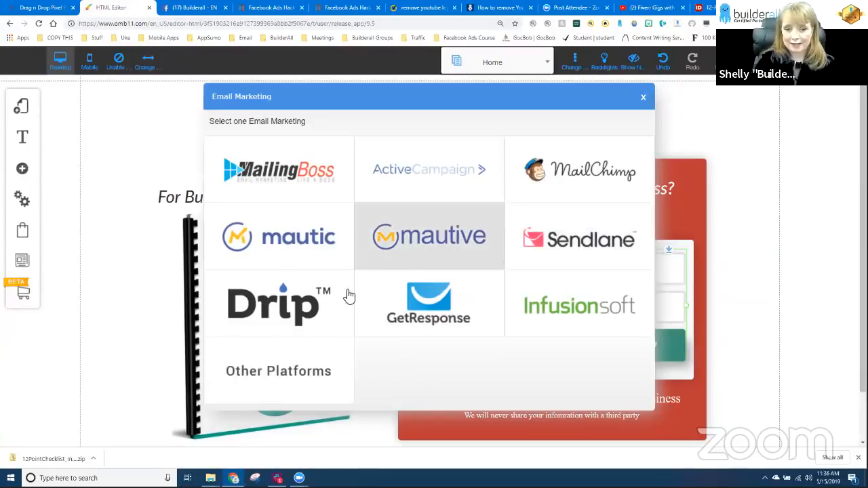
# View the HTML code option under Other Platforms for the opt-in form, and cancel without adding any code.
pyautogui.click(298, 371)
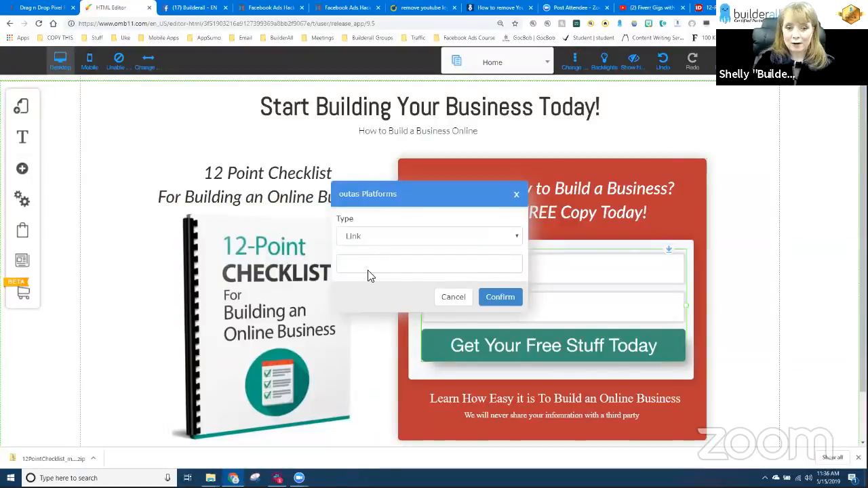
pyautogui.click(354, 237)
pyautogui.click(355, 259)
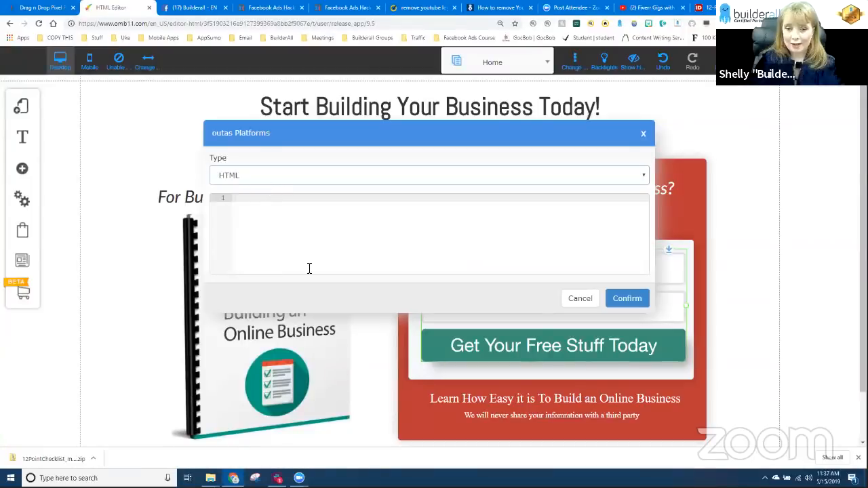
pyautogui.click(575, 300)
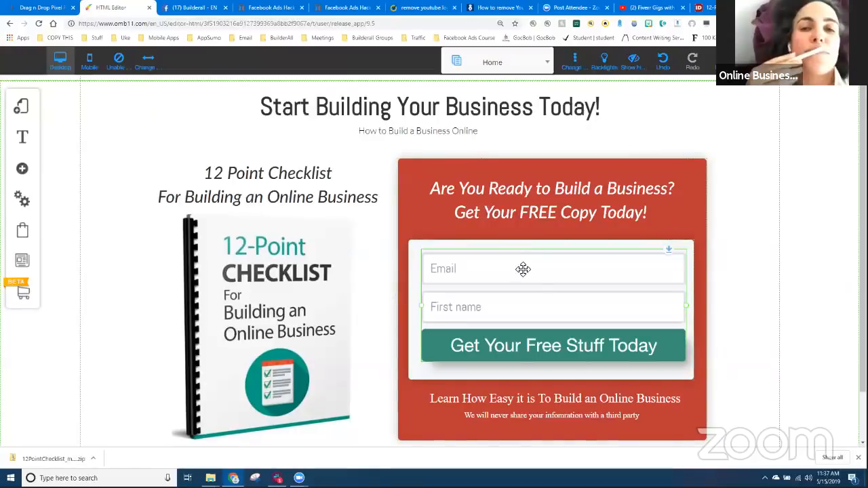
# Examine the MailingBoss subscriber lists and the public and private key login fields in the opt-in form's email marketing configuration, and close it.
pyautogui.click(533, 287)
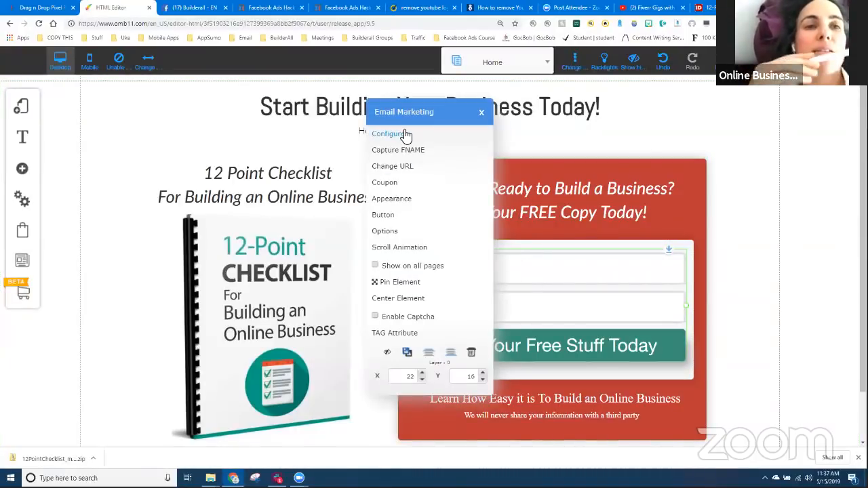
pyautogui.click(405, 134)
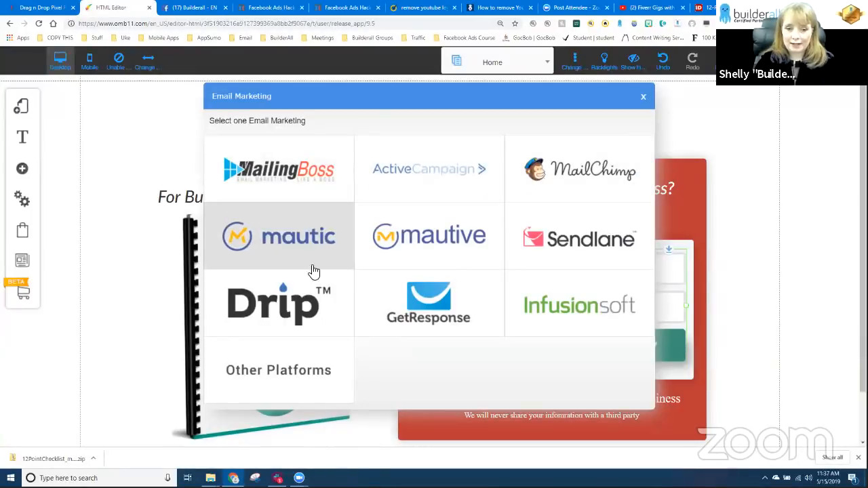
pyautogui.click(309, 177)
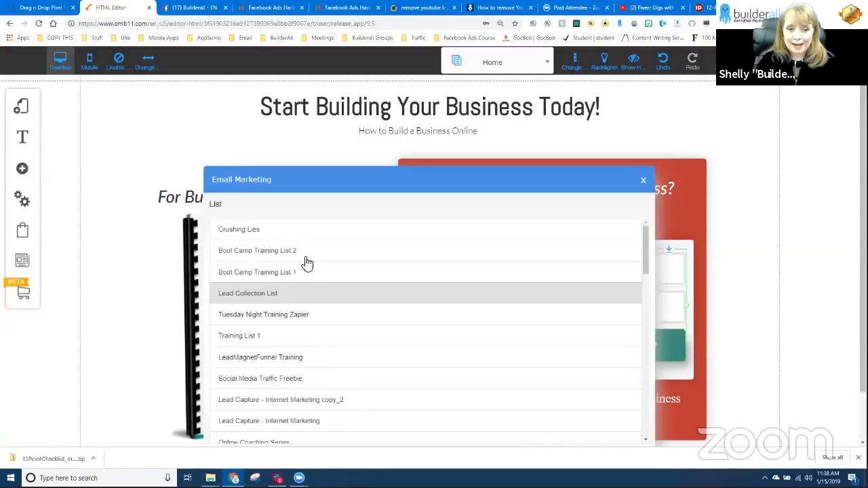
pyautogui.scroll(-1, 407, 278)
pyautogui.moveTo(515, 183); pyautogui.dragTo(554, 82)
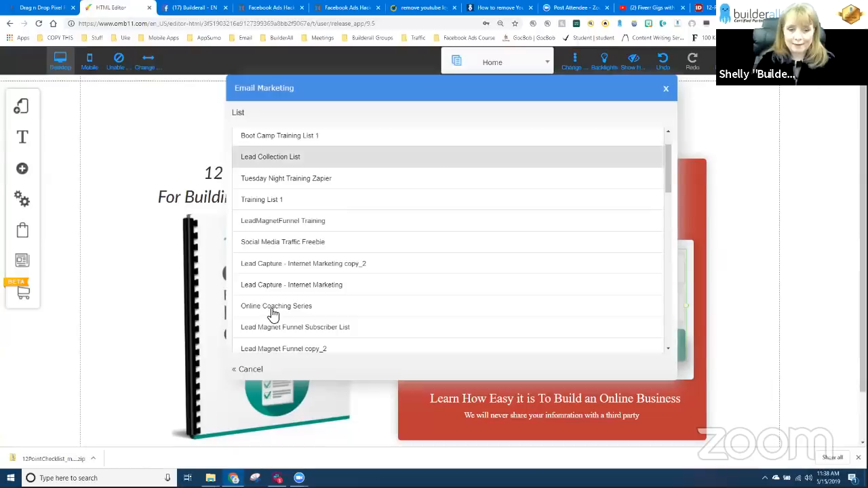
pyautogui.click(250, 371)
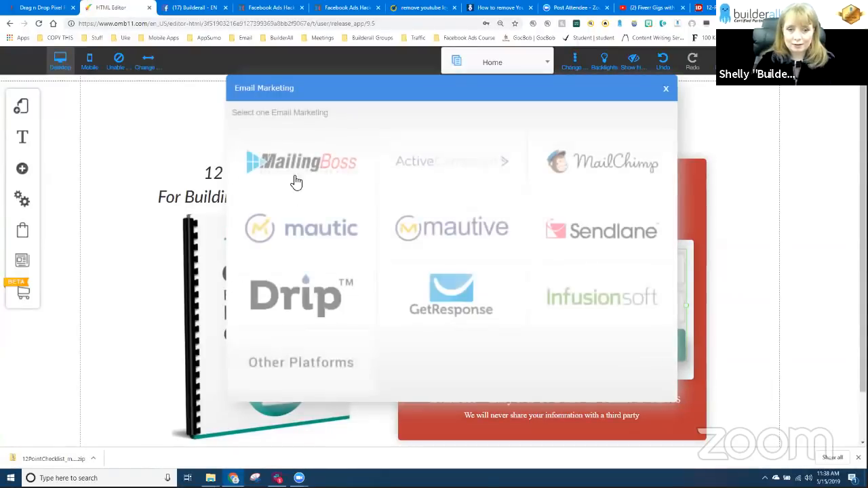
pyautogui.click(270, 190)
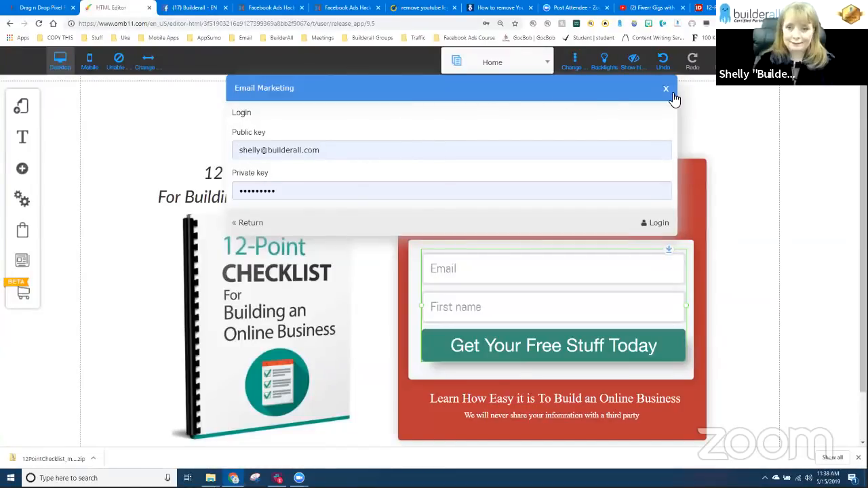
pyautogui.click(666, 89)
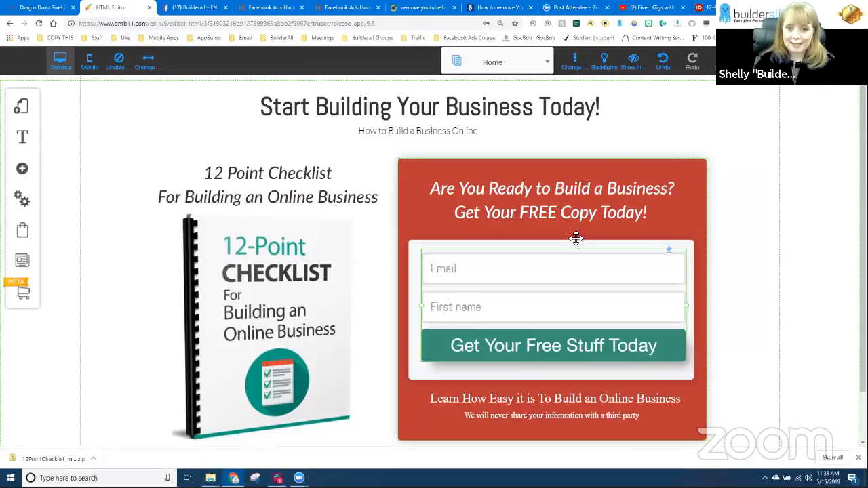
# View the GetResponse form URL setup for the opt-in form, and close it without entering a URL.
pyautogui.click(536, 302)
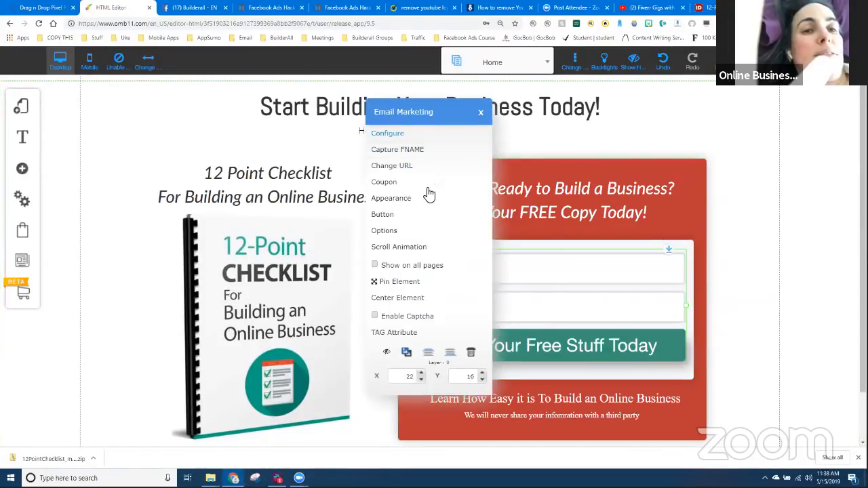
pyautogui.click(388, 133)
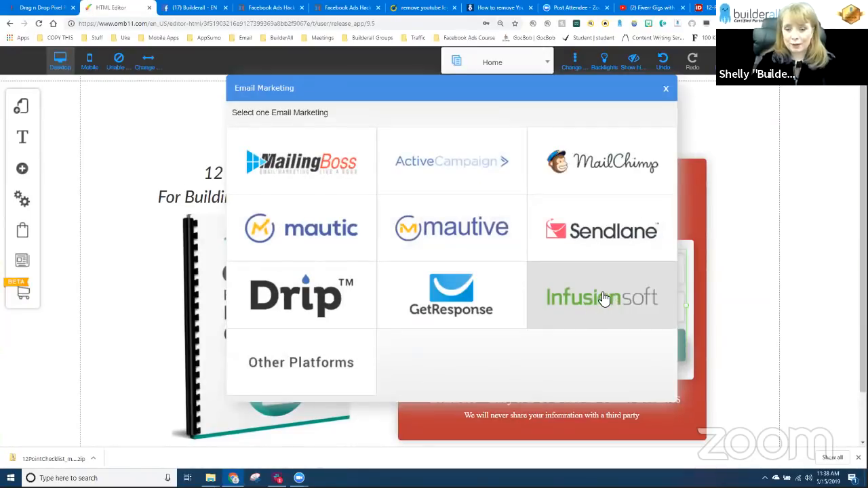
pyautogui.click(468, 292)
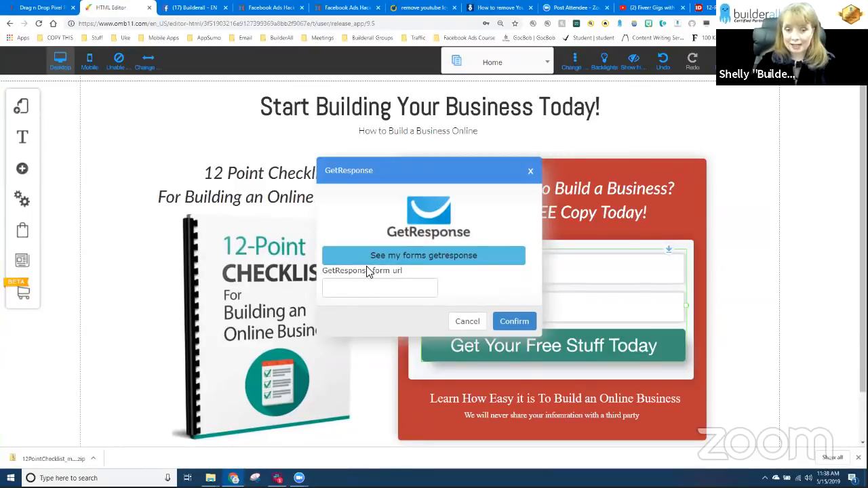
pyautogui.click(365, 290)
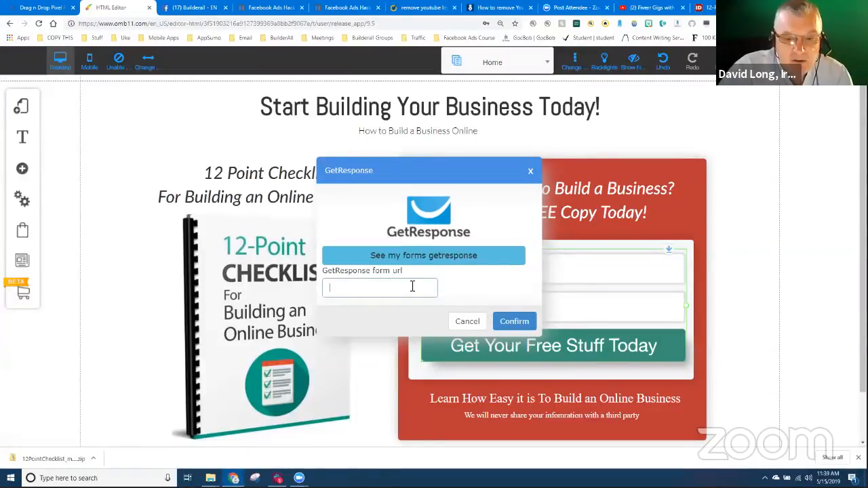
pyautogui.click(530, 171)
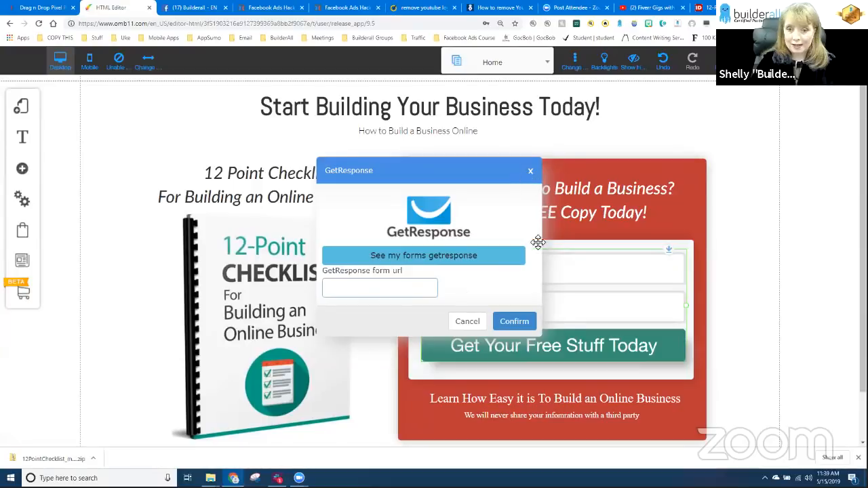
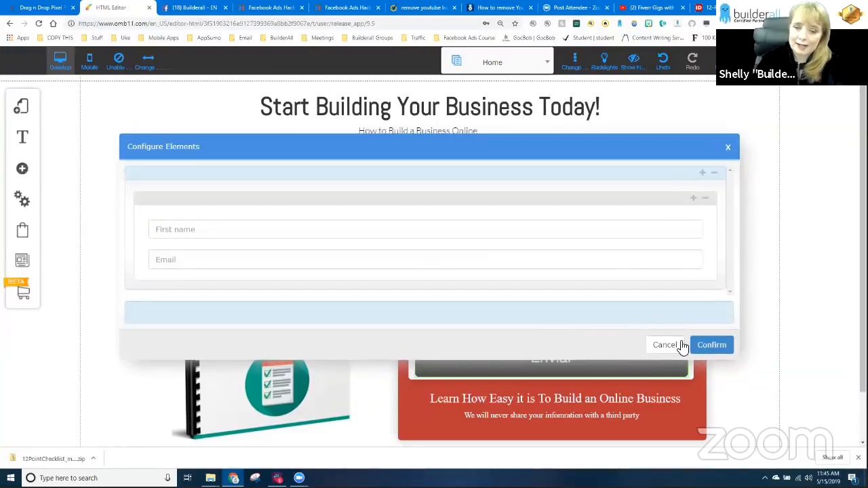
# Confirm the new form's First name and Email elements, and fill in the recipient's email address in its received email response settings.
pyautogui.click(711, 342)
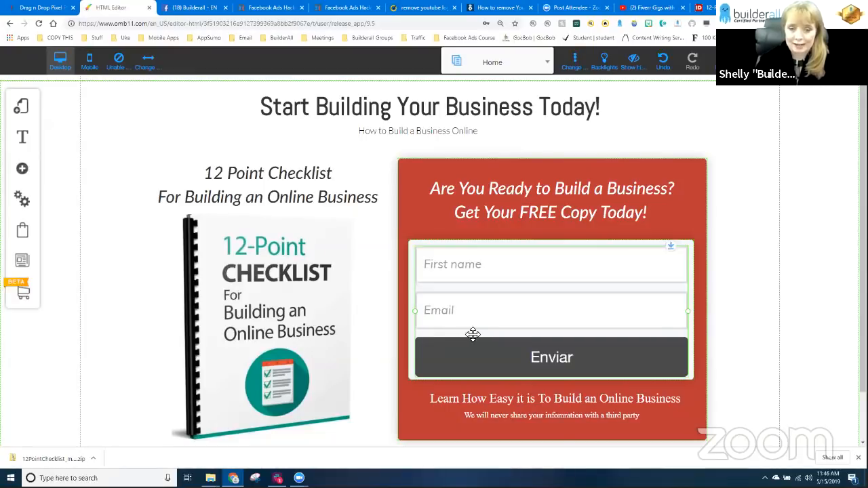
pyautogui.click(503, 320)
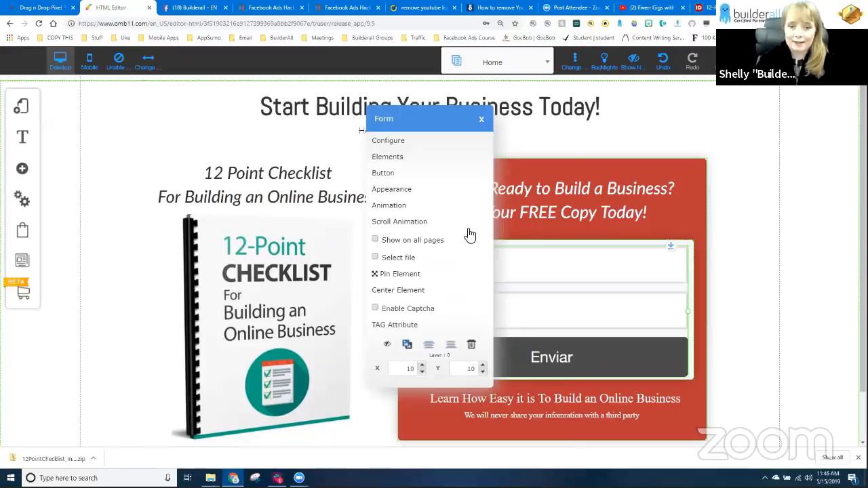
pyautogui.click(399, 144)
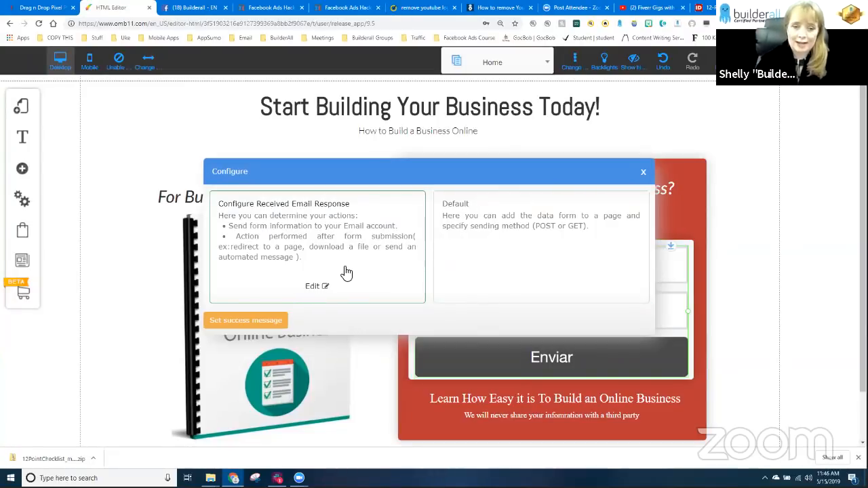
pyautogui.click(312, 288)
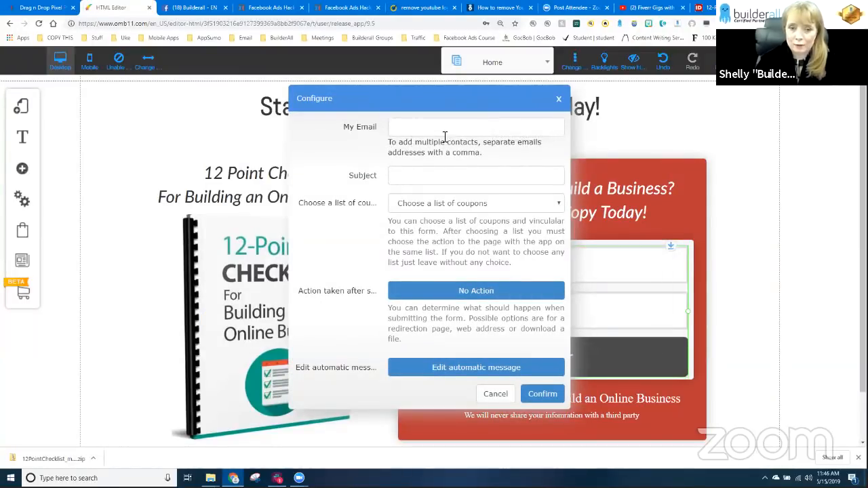
pyautogui.click(421, 128)
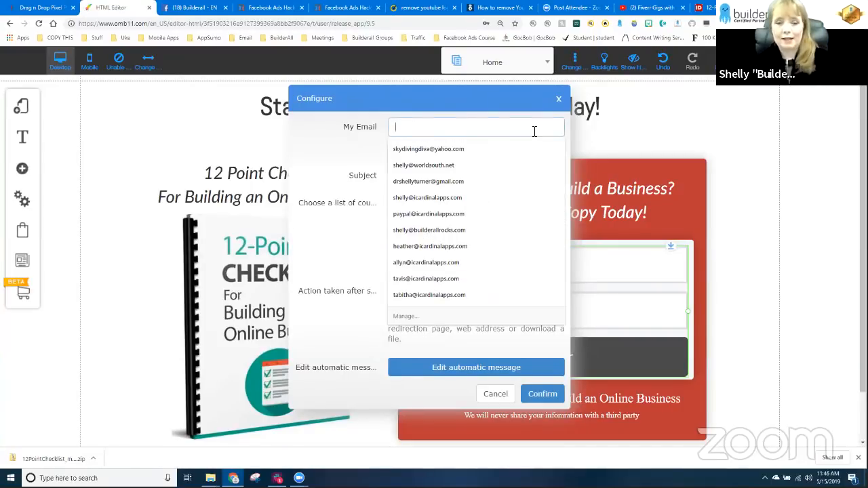
pyautogui.click(415, 148)
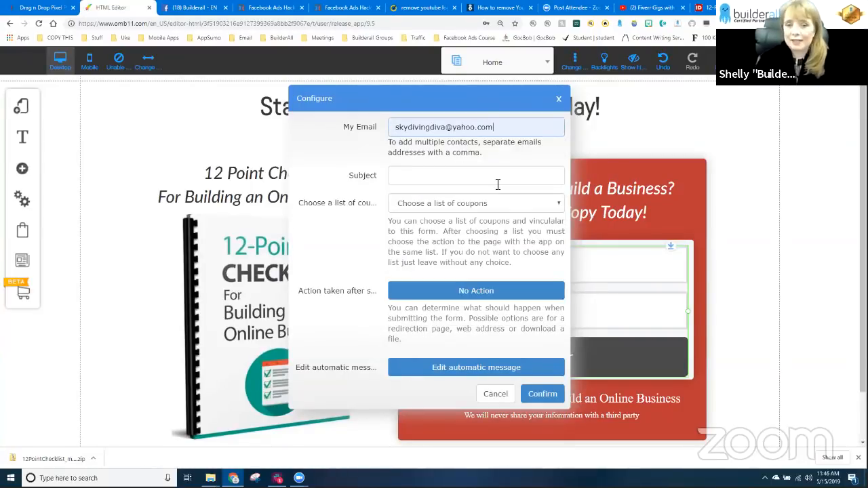
# Set the subject of the form's received email to "Lead Magnet Form Completed".
pyautogui.click(427, 175)
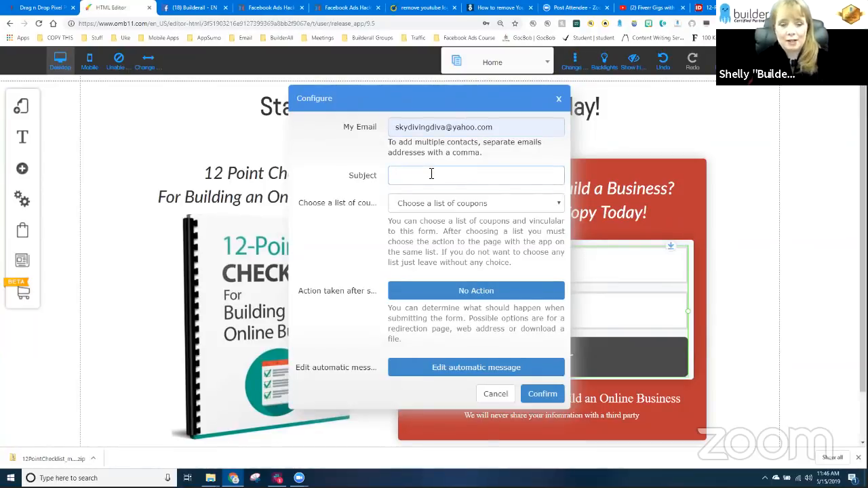
pyautogui.write('Lead Magne')
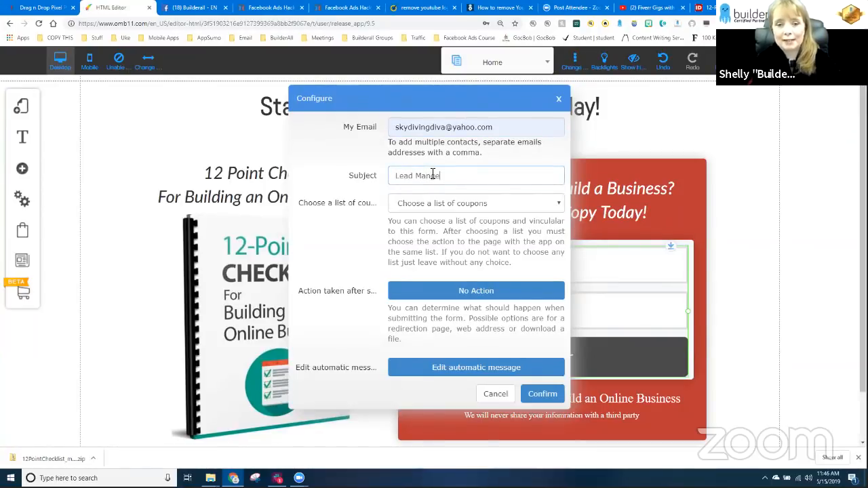
pyautogui.write('g')
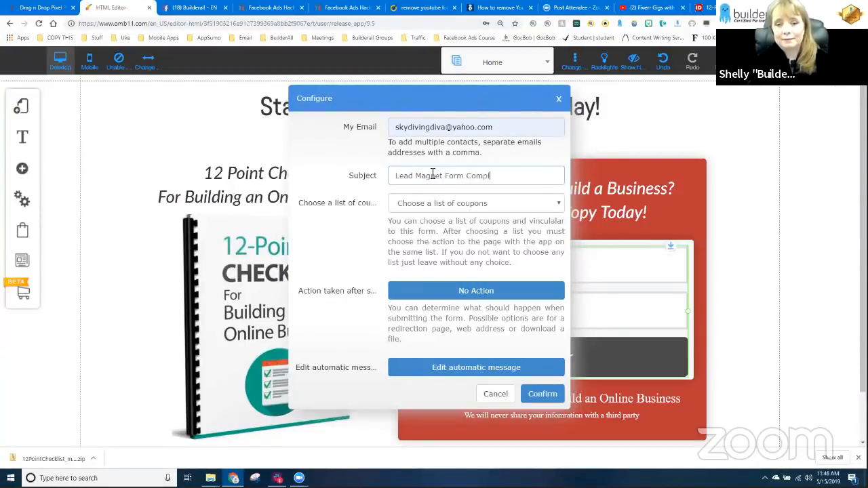
pyautogui.write('t Form Completed')
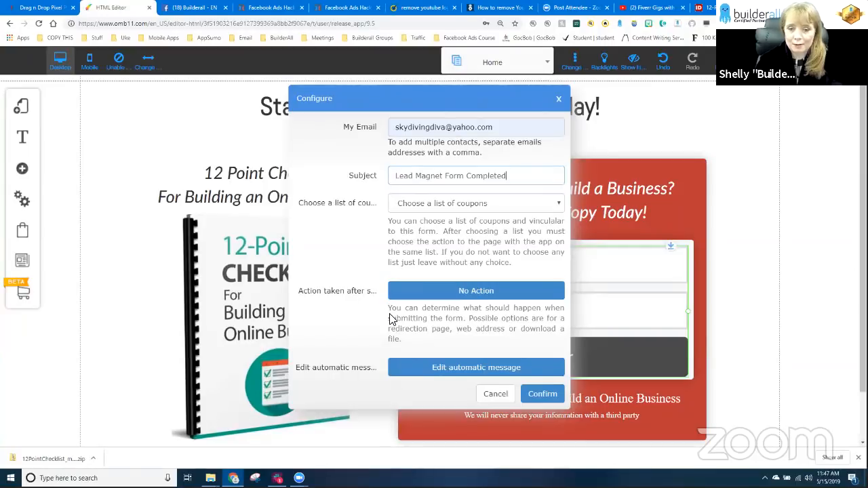
# View the link options for the action after submission and the automatic message editor, closing both without changes.
pyautogui.click(459, 294)
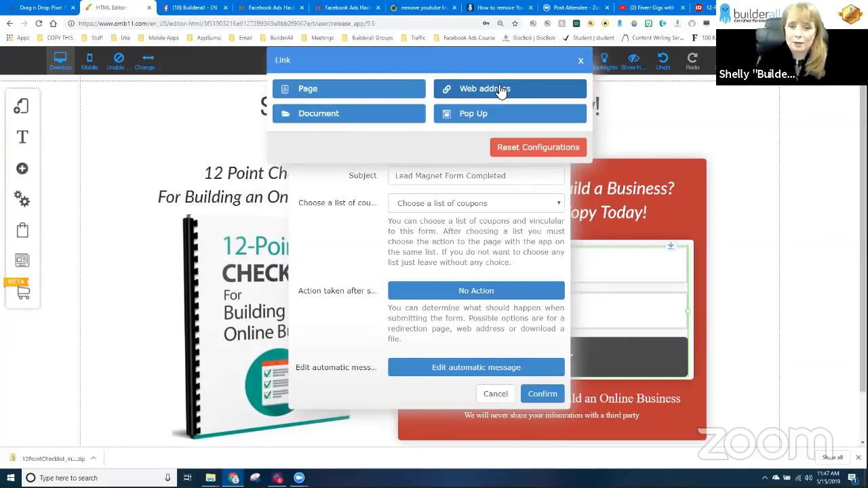
pyautogui.click(581, 62)
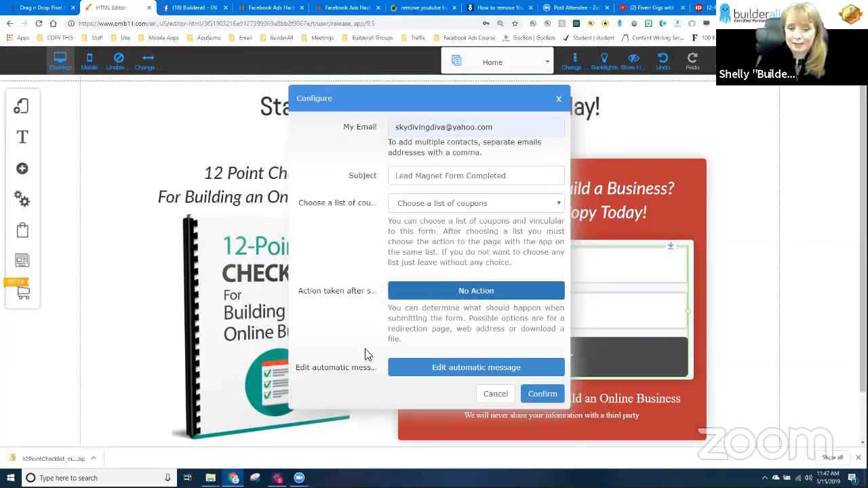
pyautogui.click(454, 369)
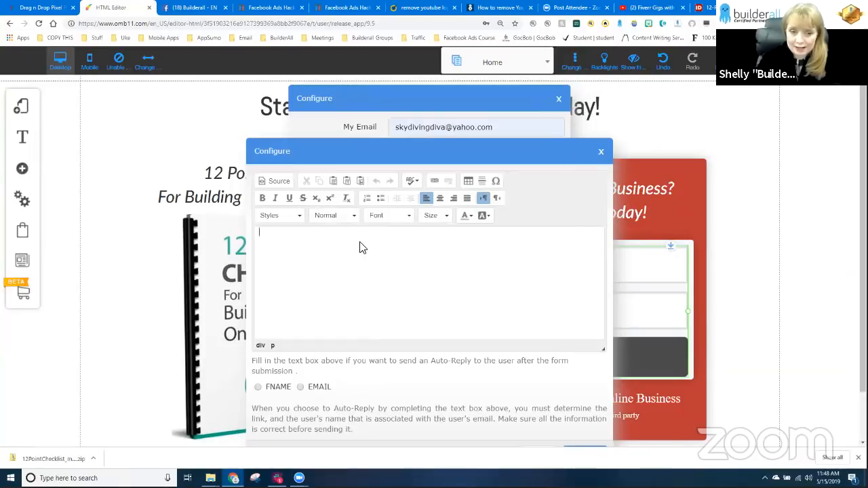
pyautogui.click(602, 152)
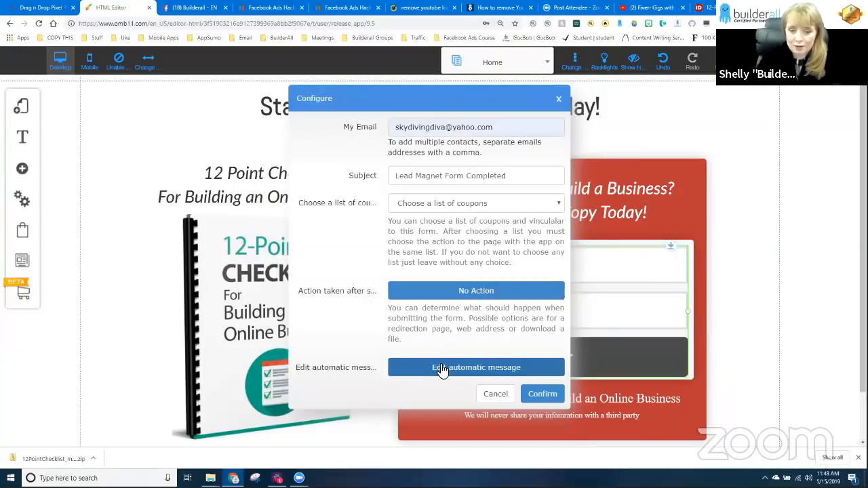
# Confirm the received email response settings and close the form's configuration.
pyautogui.click(542, 393)
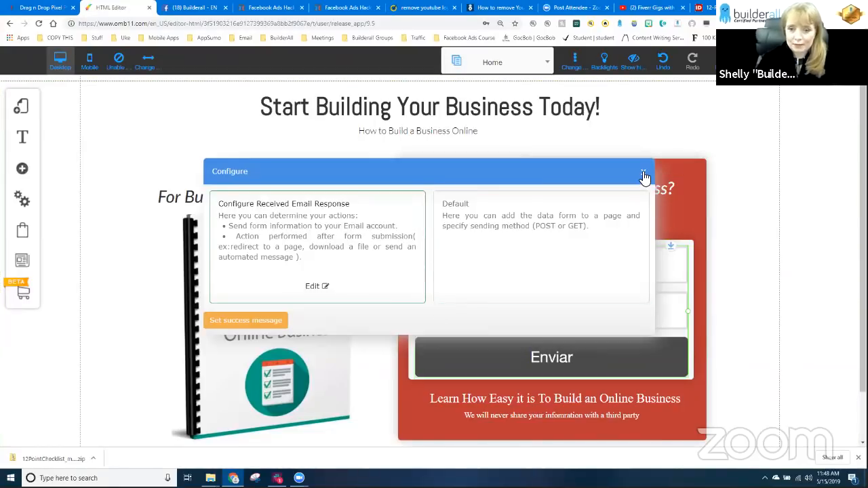
pyautogui.click(644, 175)
pyautogui.click(577, 300)
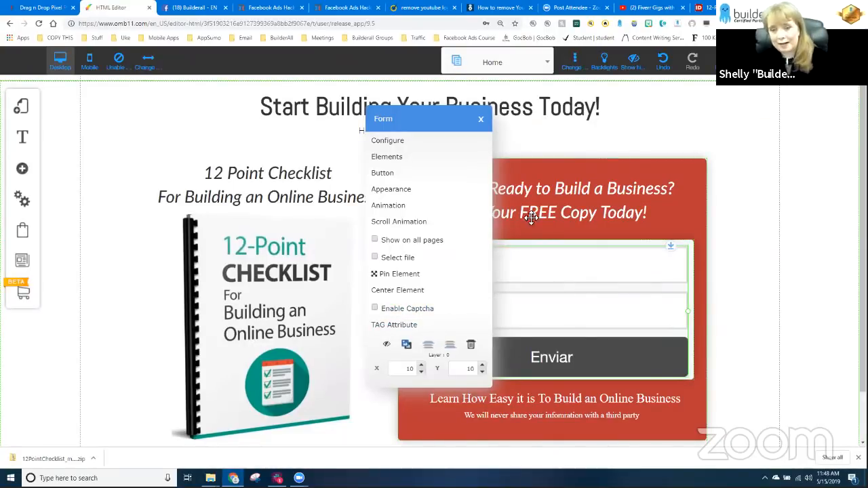
pyautogui.click(480, 118)
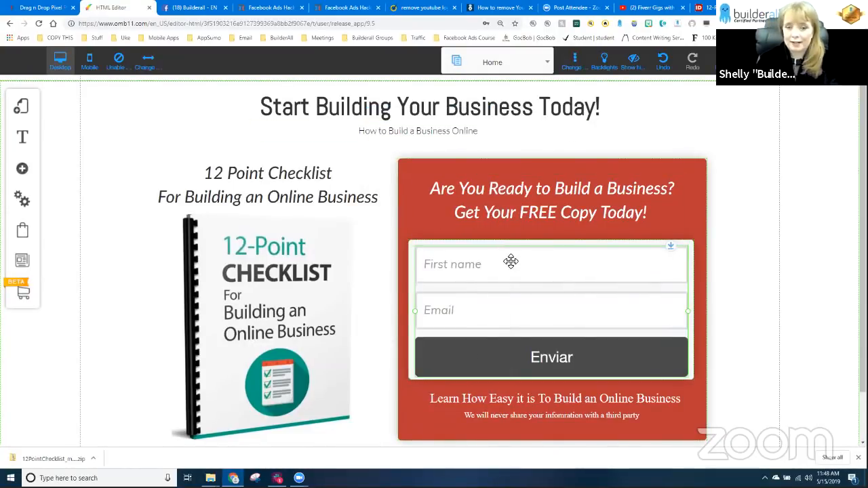
# Examine the opt-in form's Default configuration, trying the POST sending method, and close it without confirming.
pyautogui.click(519, 314)
pyautogui.click(393, 143)
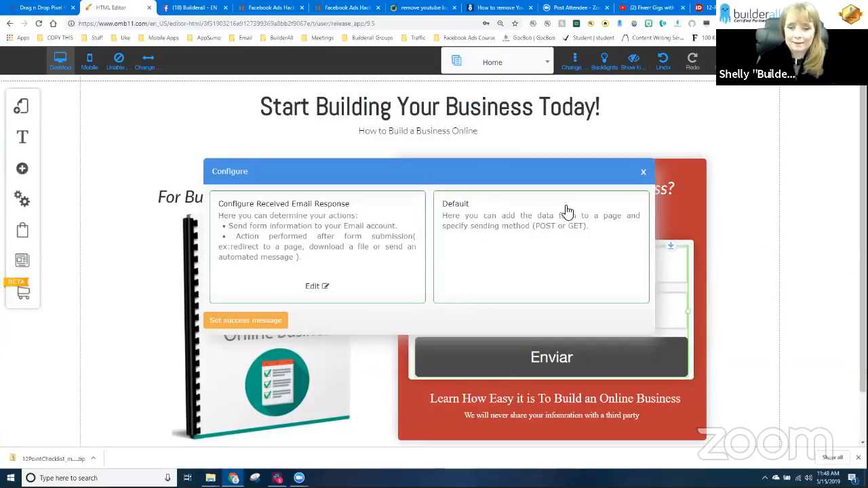
pyautogui.click(533, 278)
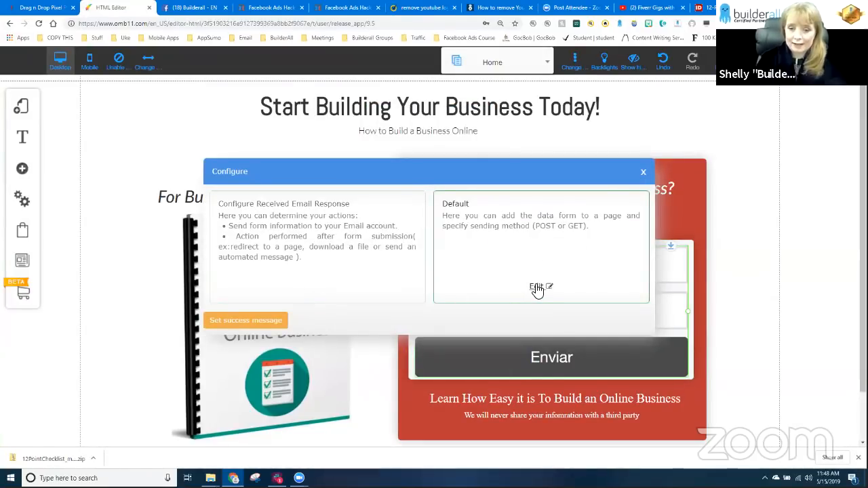
pyautogui.click(539, 287)
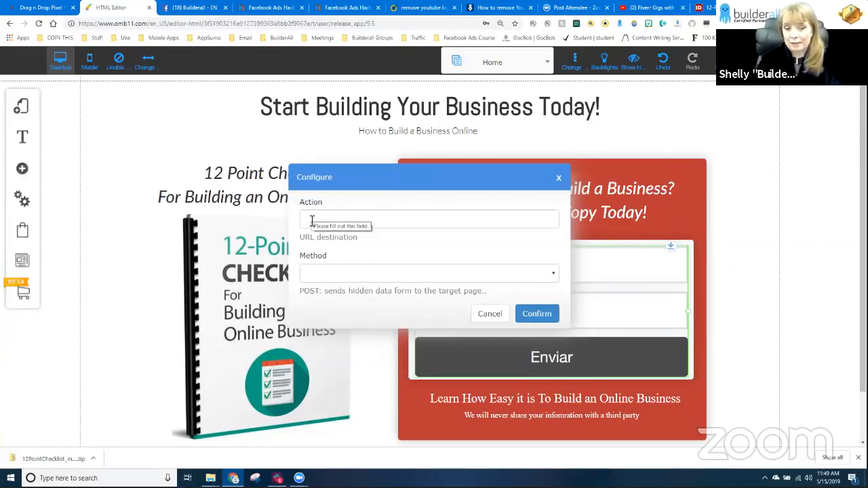
pyautogui.click(332, 274)
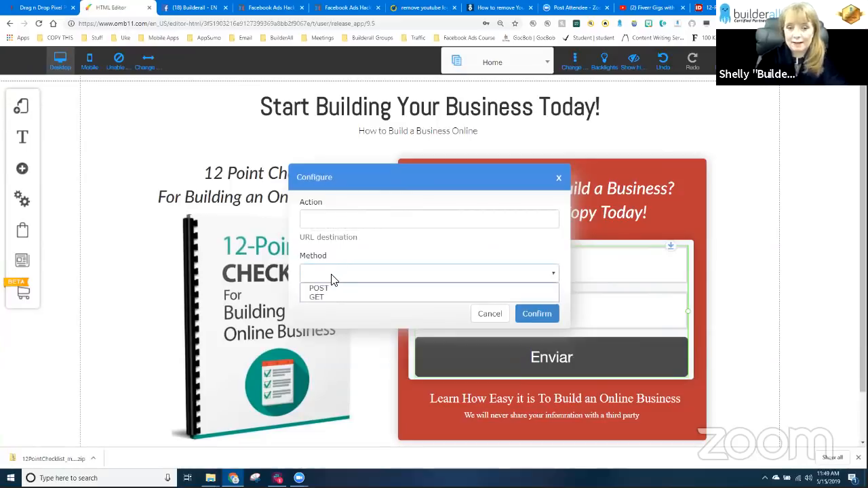
pyautogui.click(323, 289)
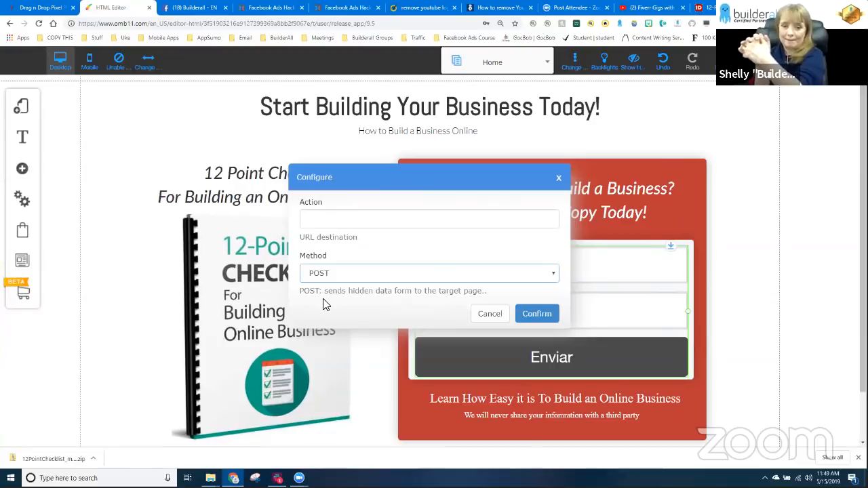
pyautogui.click(559, 179)
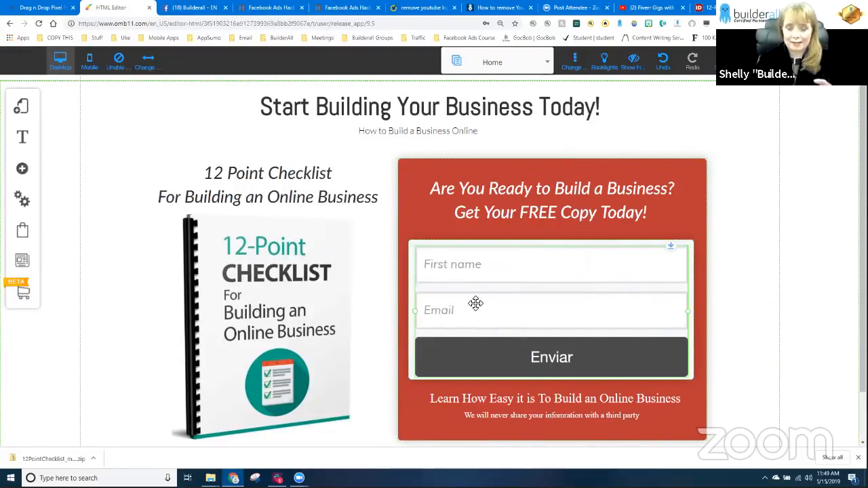
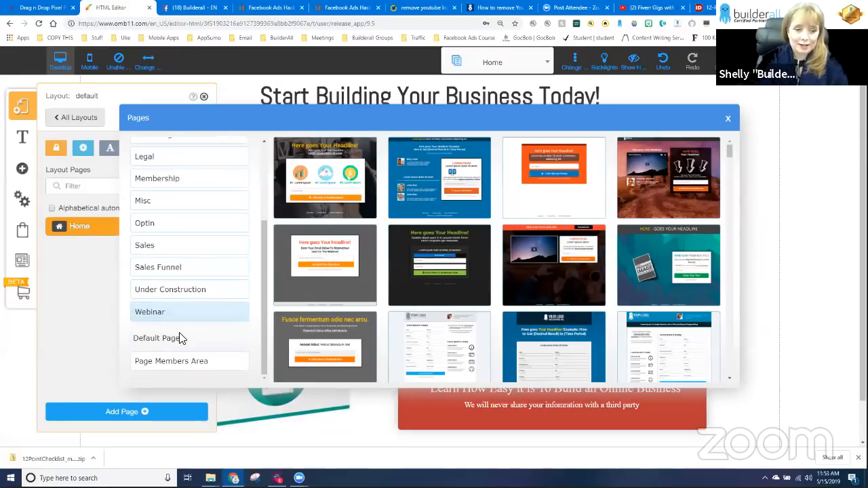
# Add a new page from the Download Page - 001 template in the Sales category, named "thank you".
pyautogui.scroll(4, 168, 321)
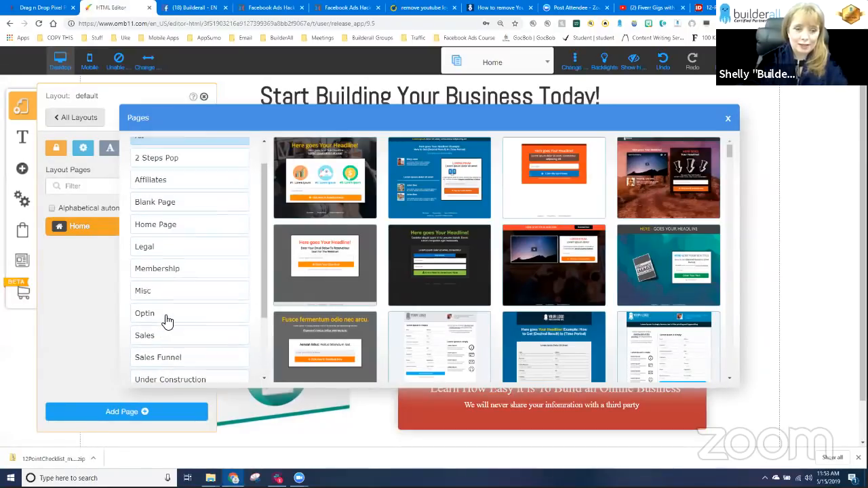
pyautogui.scroll(-1, 168, 320)
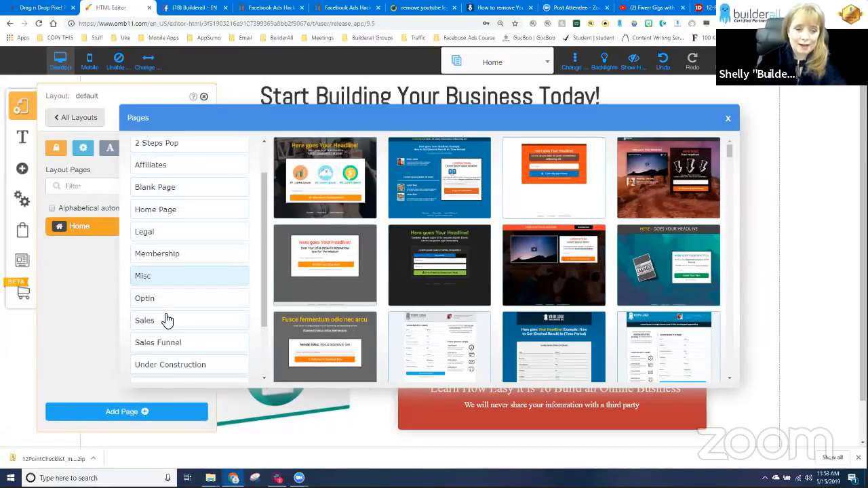
pyautogui.click(157, 317)
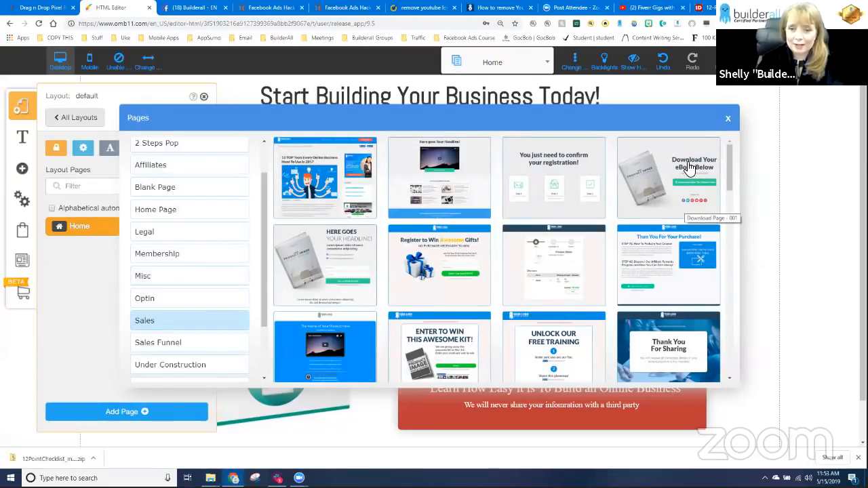
pyautogui.click(688, 168)
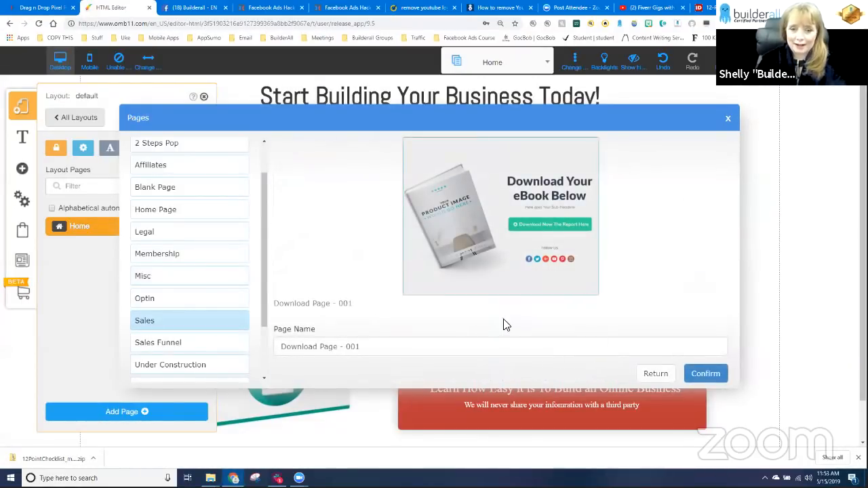
pyautogui.moveTo(367, 351); pyautogui.dragTo(181, 328)
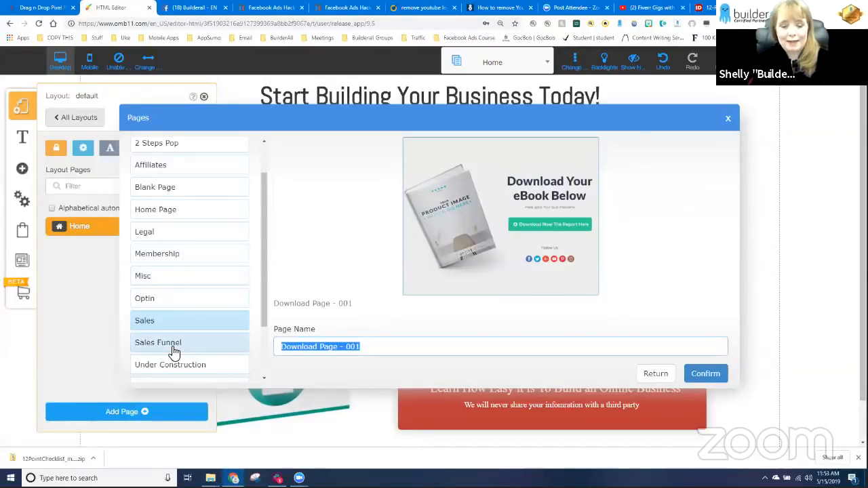
pyautogui.write('thank you')
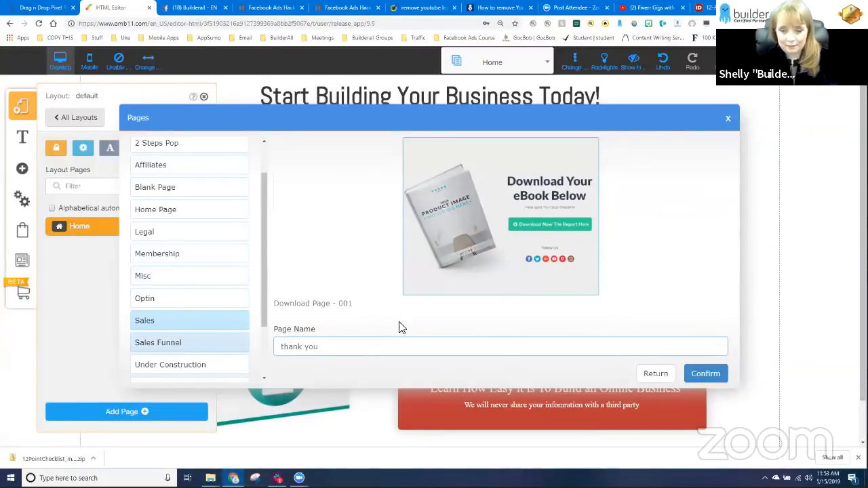
pyautogui.click(713, 373)
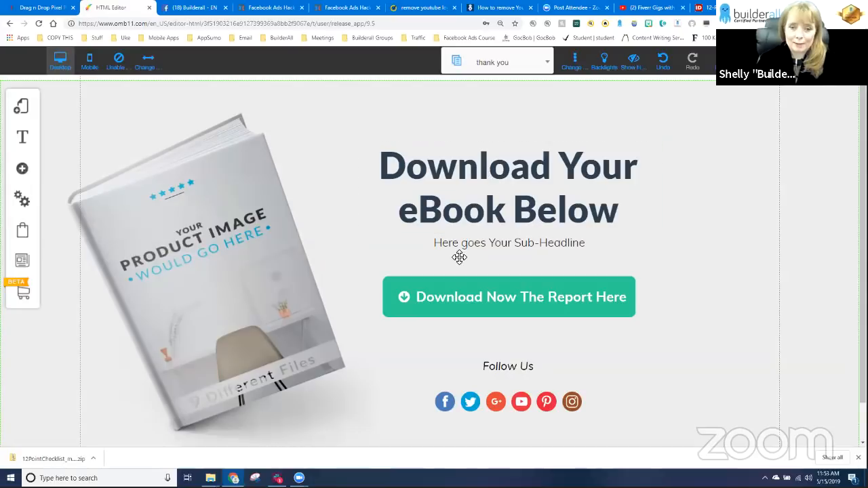
# Replace the sub-headline under "Download Your eBook Below" with "Learn How to Build Your Online Business".
pyautogui.click(488, 244)
pyautogui.click(448, 244)
pyautogui.moveTo(433, 244); pyautogui.dragTo(626, 248)
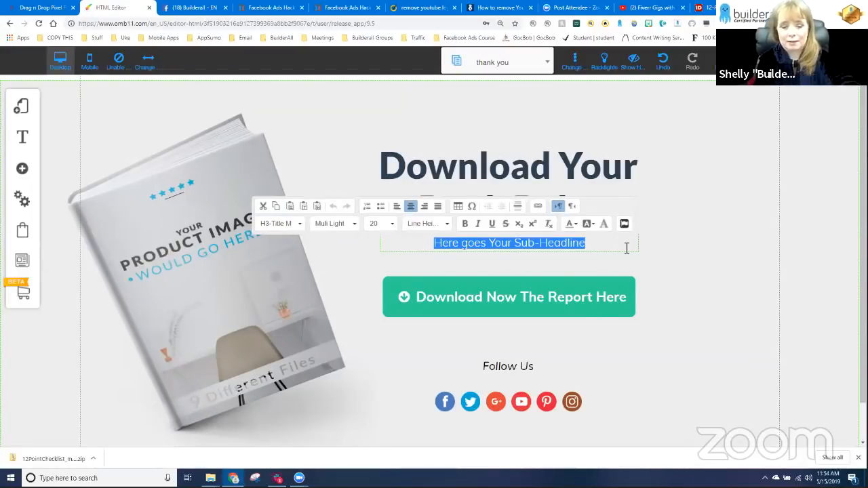
pyautogui.write('Learn ')
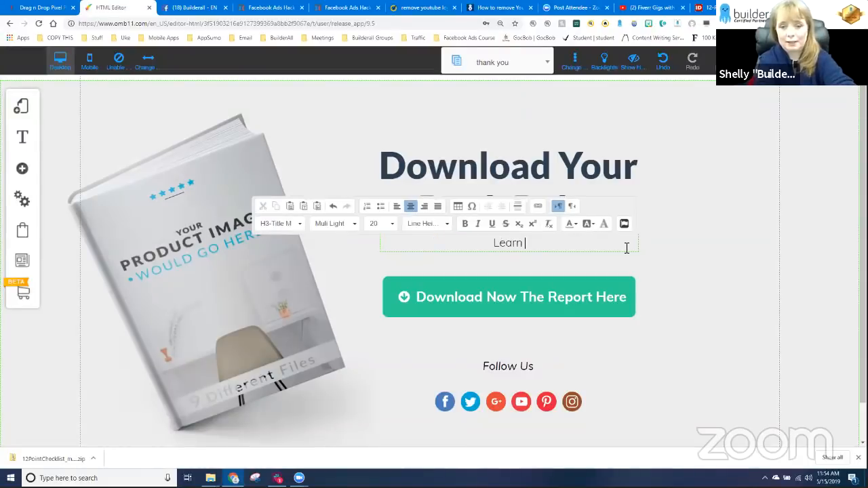
pyautogui.write('How to B')
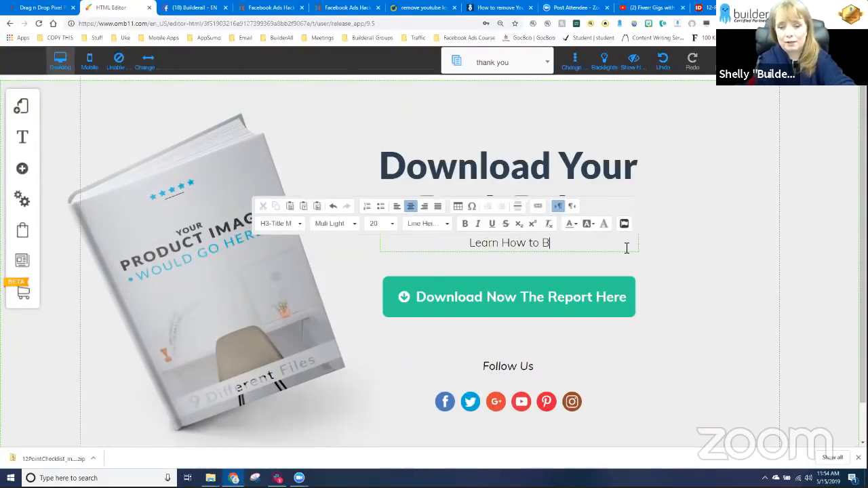
pyautogui.write('uild Your Onlin')
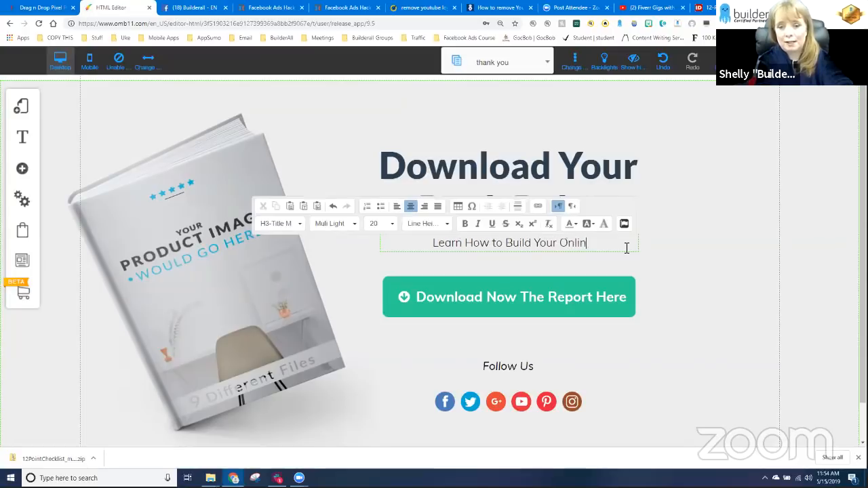
pyautogui.write('e Business')
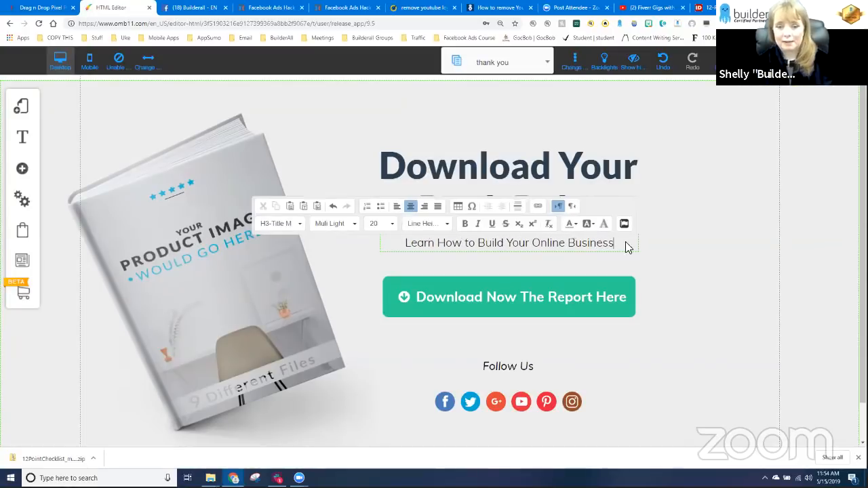
# Replace the placeholder product image with the 12-Point Checklist cover from the uploaded files.
pyautogui.click(208, 281)
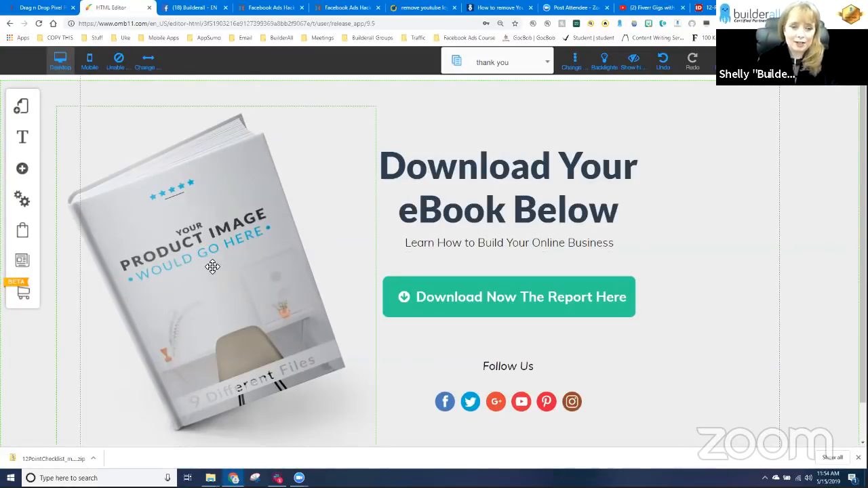
pyautogui.click(212, 266)
pyautogui.click(395, 107)
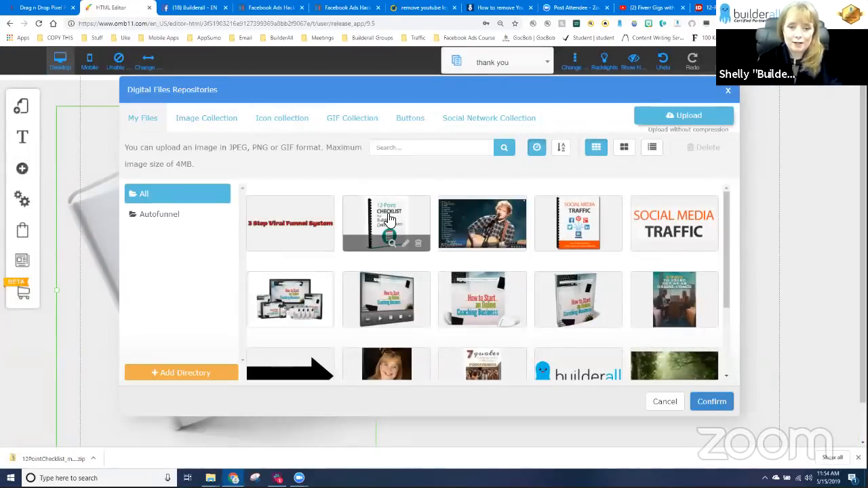
pyautogui.click(389, 218)
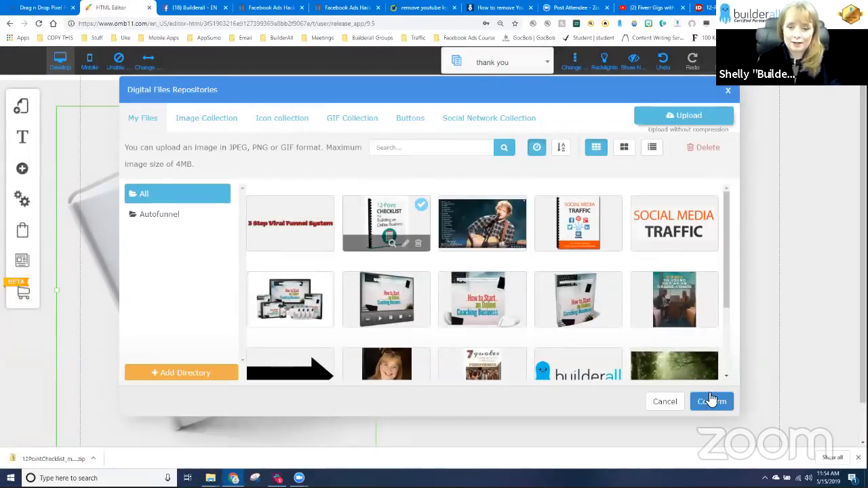
pyautogui.click(699, 401)
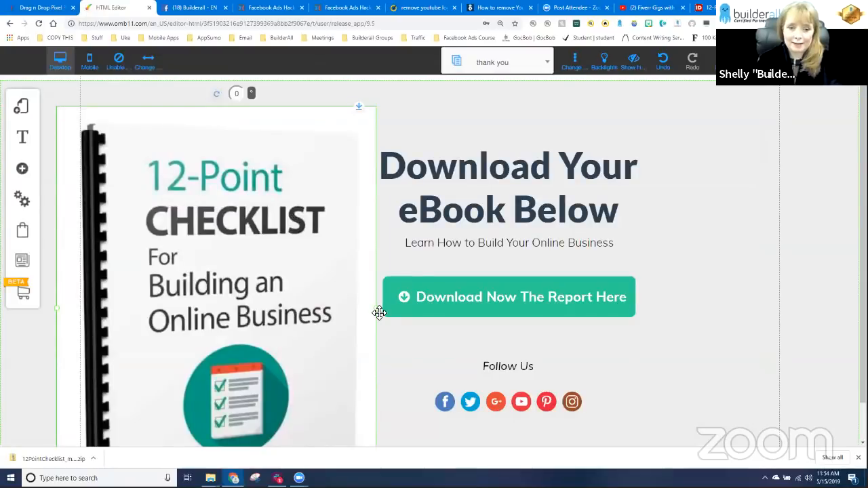
# Shrink the checklist cover image and position it beside the download headline without overlapping the text.
pyautogui.moveTo(379, 315); pyautogui.dragTo(258, 248)
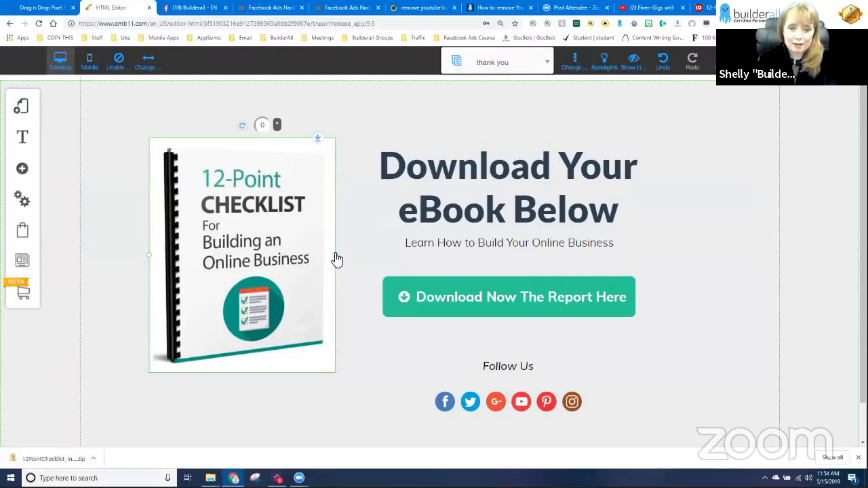
pyautogui.moveTo(337, 259); pyautogui.dragTo(377, 291)
pyautogui.moveTo(320, 280); pyautogui.dragTo(309, 273)
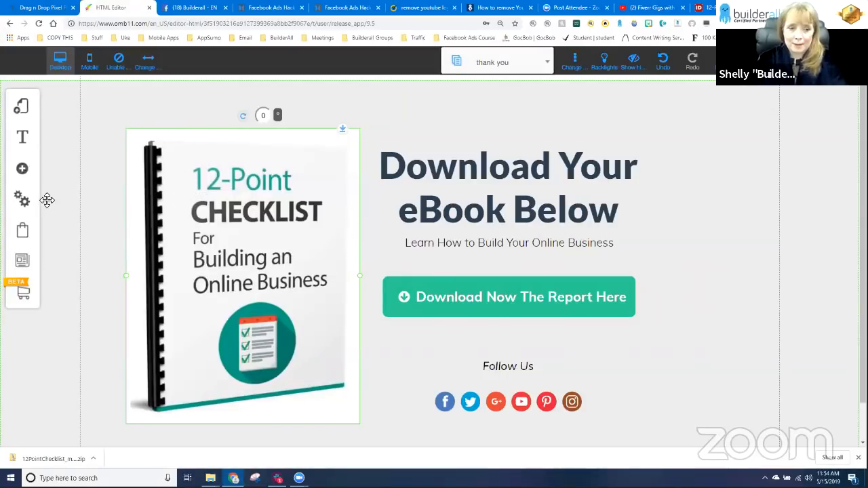
# Add a plain blue rectangular simple box and enlarge it behind the checklist cover as a backing.
pyautogui.click(22, 170)
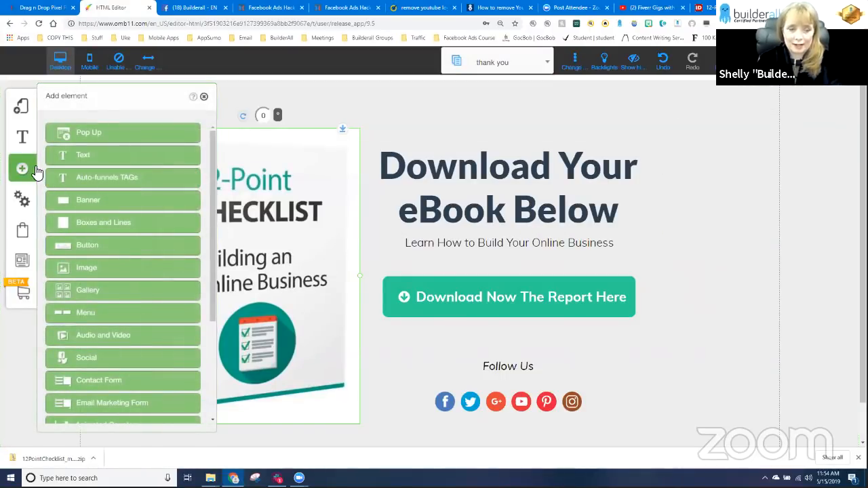
pyautogui.click(86, 228)
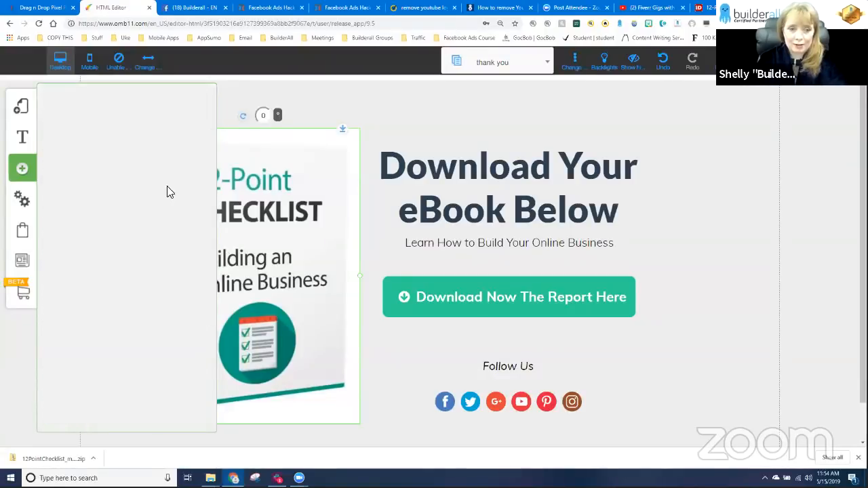
pyautogui.click(165, 177)
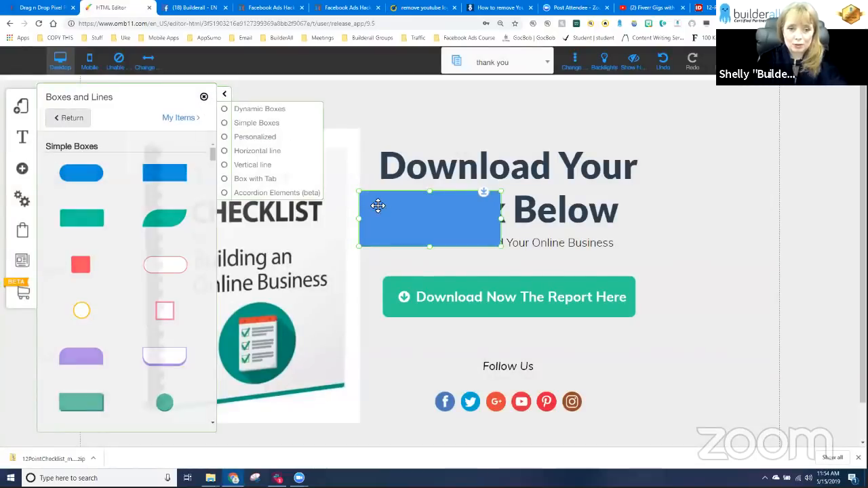
pyautogui.moveTo(378, 203); pyautogui.dragTo(150, 135)
pyautogui.moveTo(263, 183); pyautogui.dragTo(364, 433)
pyautogui.moveTo(325, 198); pyautogui.dragTo(288, 213)
pyautogui.click(281, 145)
pyautogui.moveTo(308, 176); pyautogui.dragTo(305, 147)
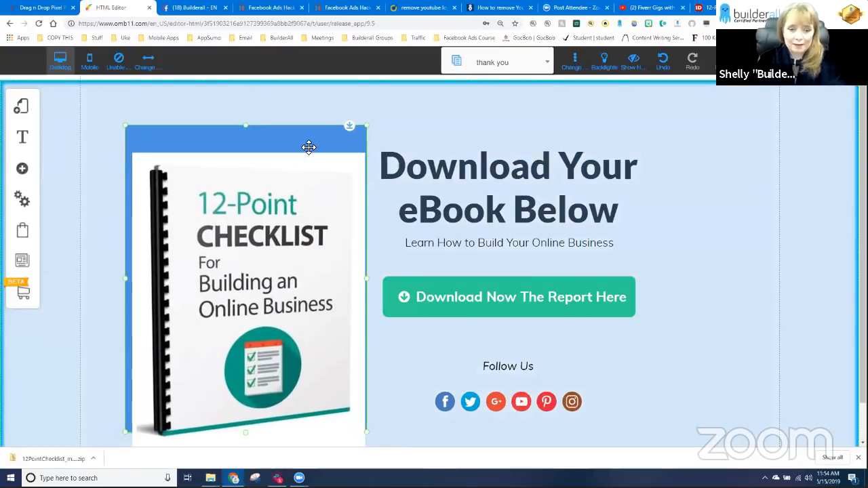
# Align the checklist cover over the blue box and trim the box to about 423 by 533, leaving a thin border.
pyautogui.moveTo(262, 262); pyautogui.dragTo(261, 249)
pyautogui.click(347, 428)
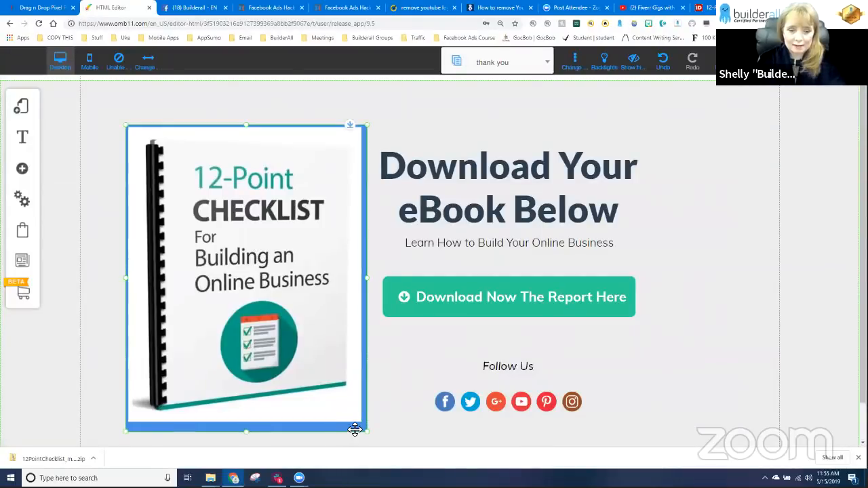
pyautogui.moveTo(367, 429); pyautogui.dragTo(366, 425)
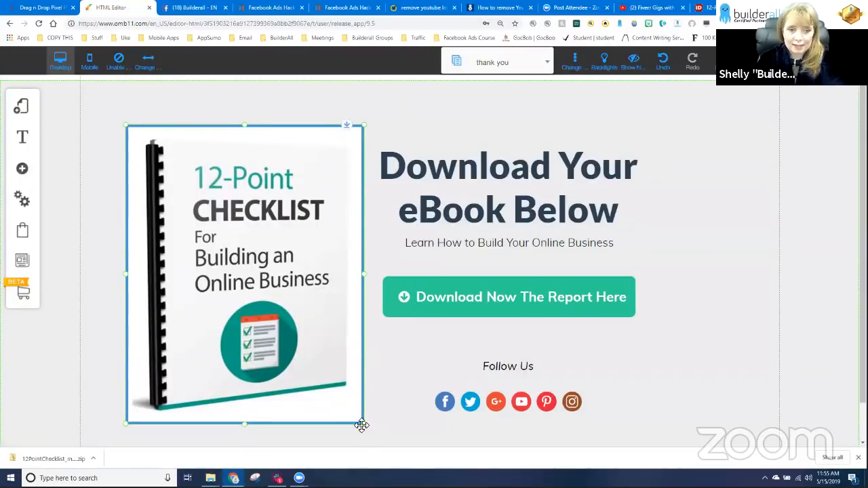
# Set the background color of the box behind the checklist cover to white.
pyautogui.click(141, 126)
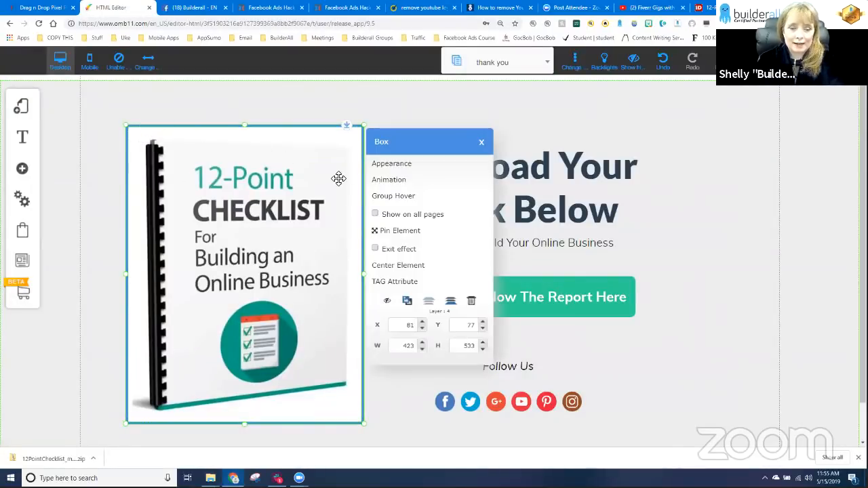
pyautogui.click(407, 166)
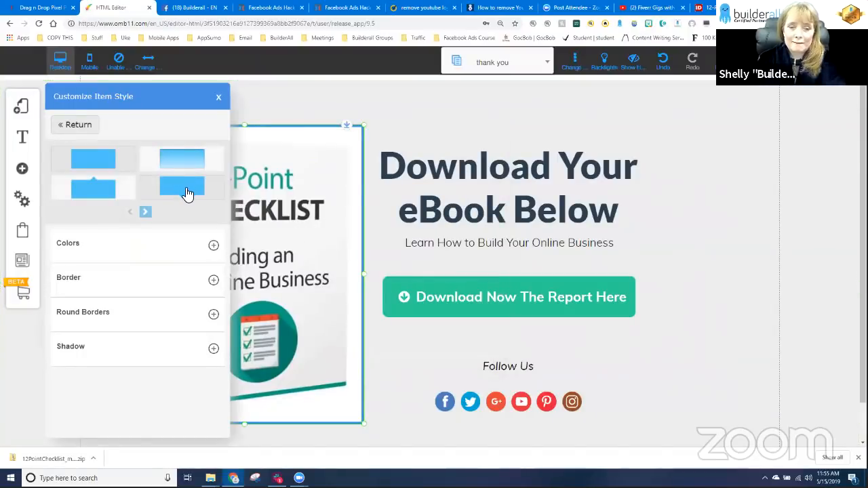
pyautogui.click(133, 250)
pyautogui.click(204, 320)
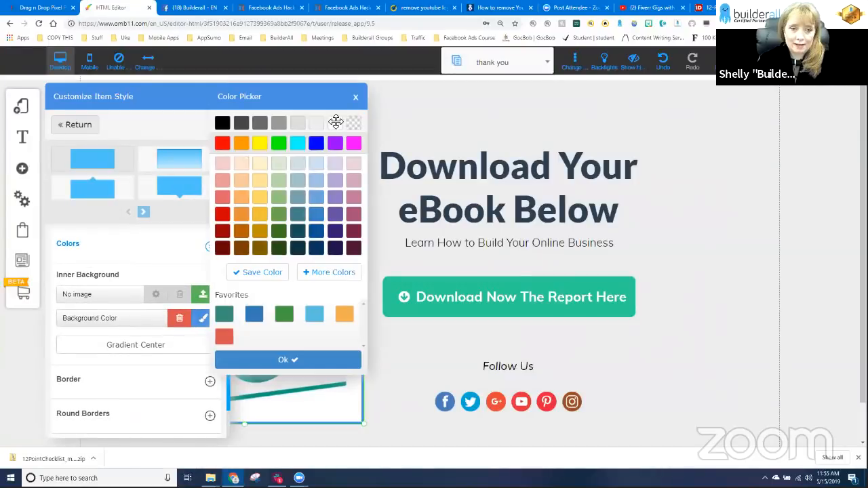
pyautogui.click(336, 125)
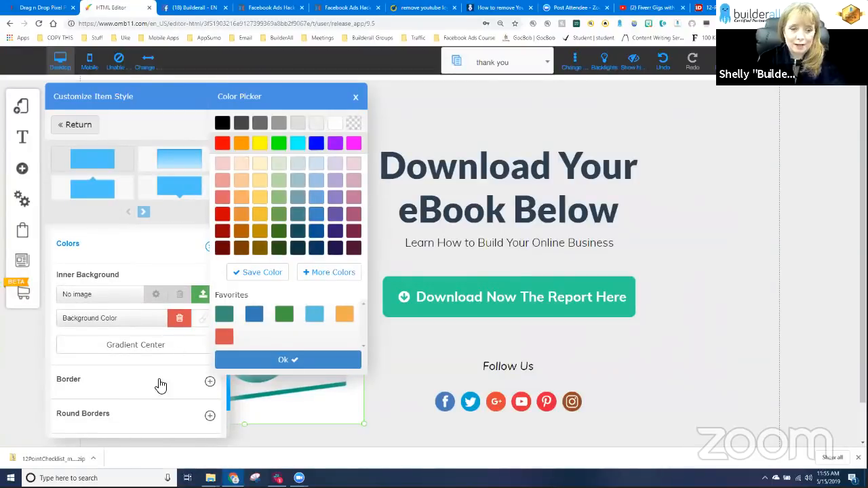
# Enable a shadow on the white box behind the checklist cover and close its style settings.
pyautogui.scroll(-2, 151, 384)
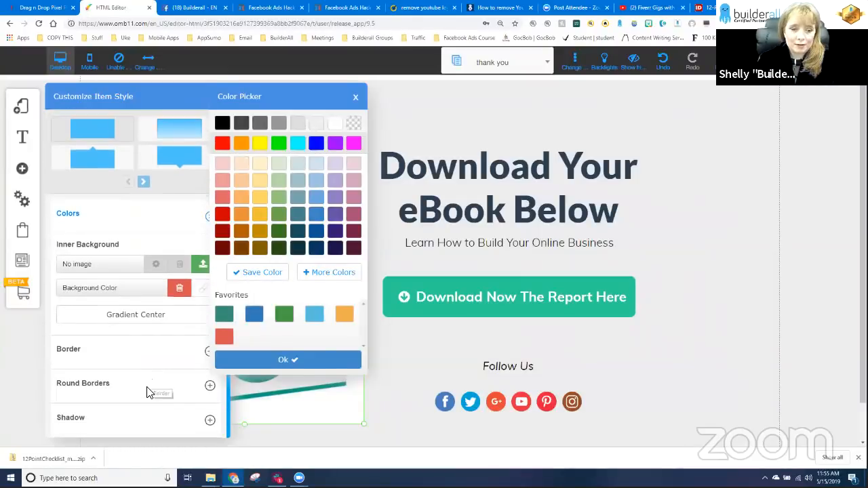
pyautogui.click(79, 419)
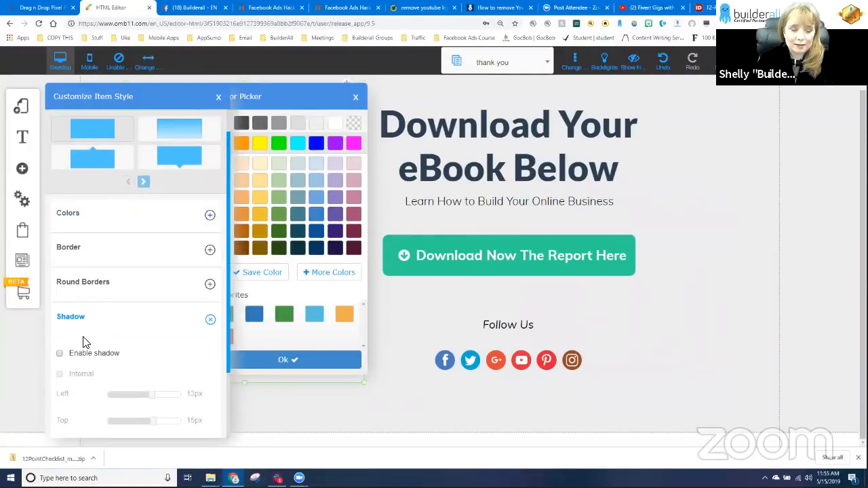
pyautogui.click(60, 354)
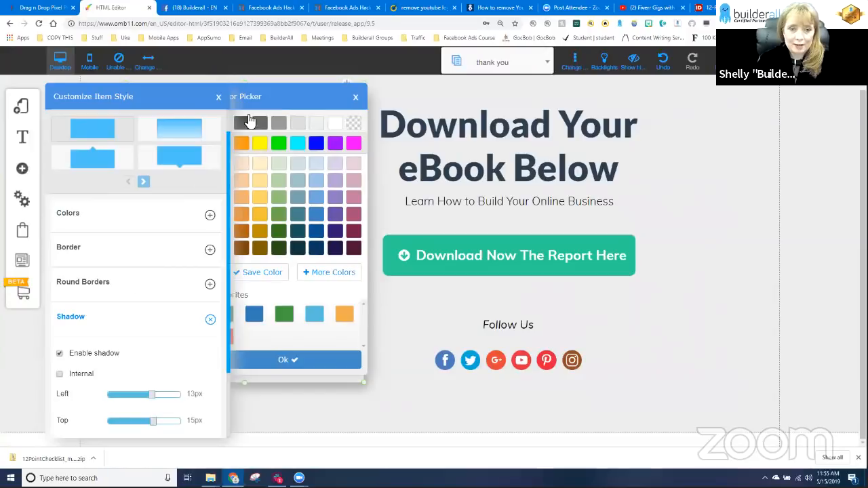
pyautogui.moveTo(251, 102); pyautogui.dragTo(648, 173)
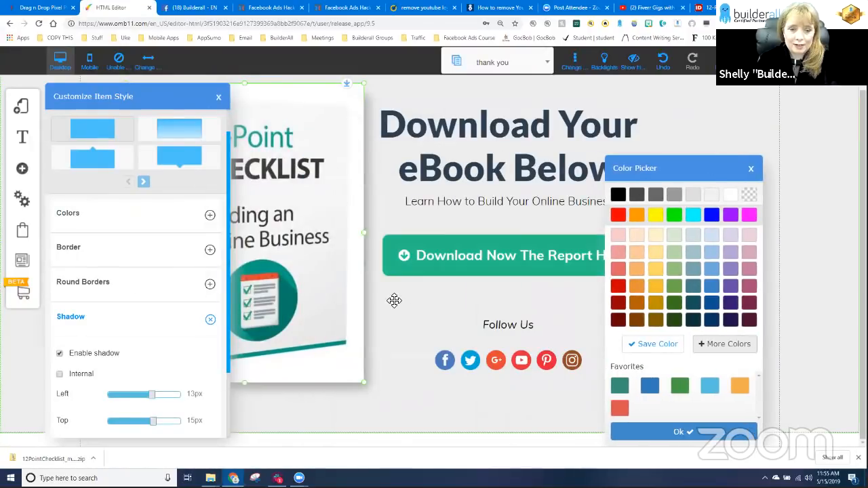
pyautogui.click(219, 97)
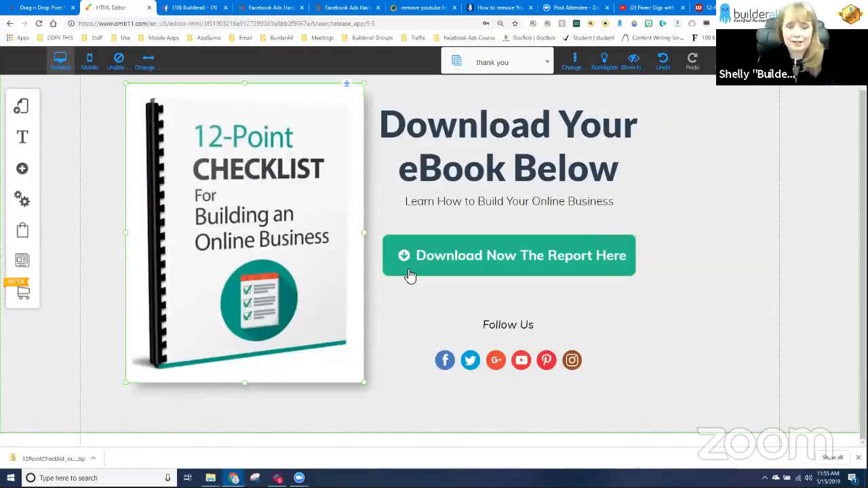
pyautogui.click(809, 299)
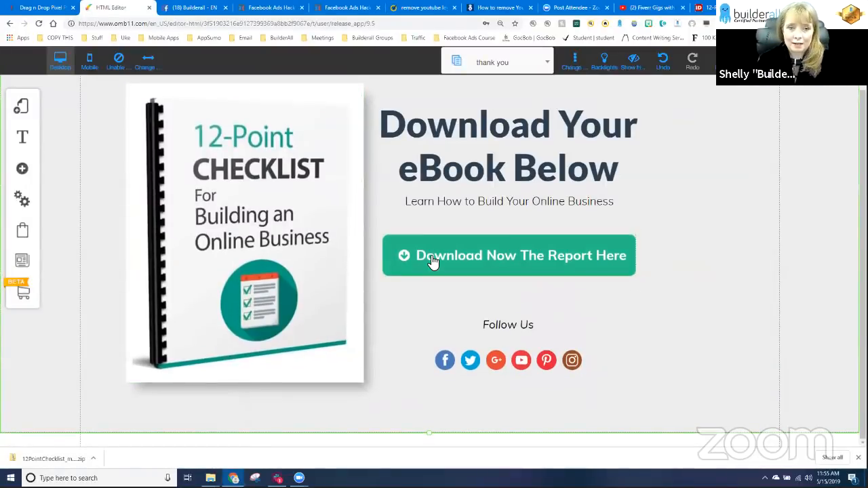
# Shift the headline, subheading and download button to the right, away from the checklist cover, keeping them roughly aligned.
pyautogui.scroll(1, 429, 262)
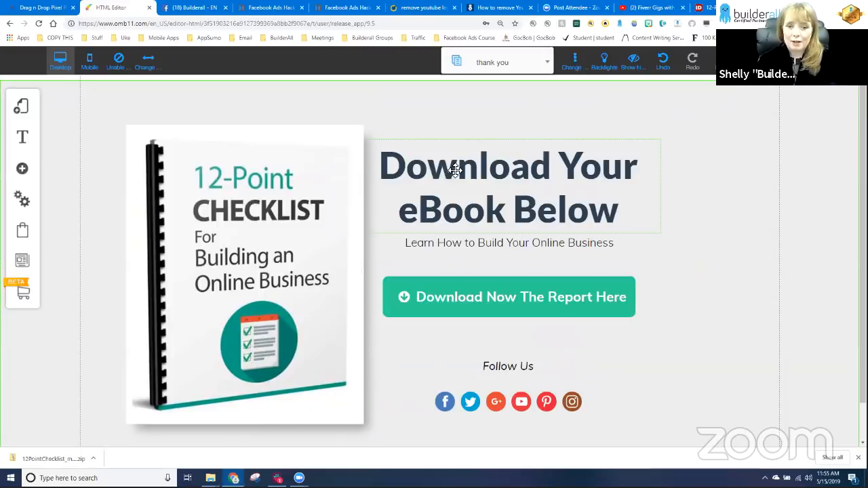
pyautogui.click(500, 169)
pyautogui.click(493, 249)
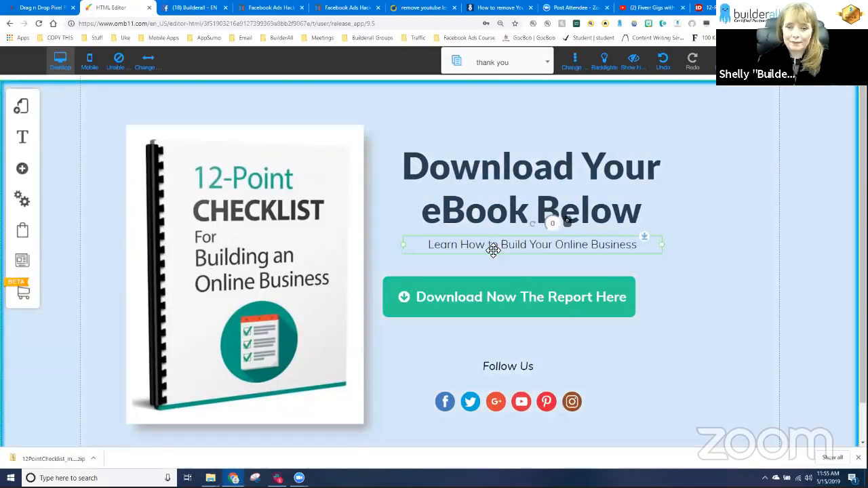
pyautogui.click(485, 296)
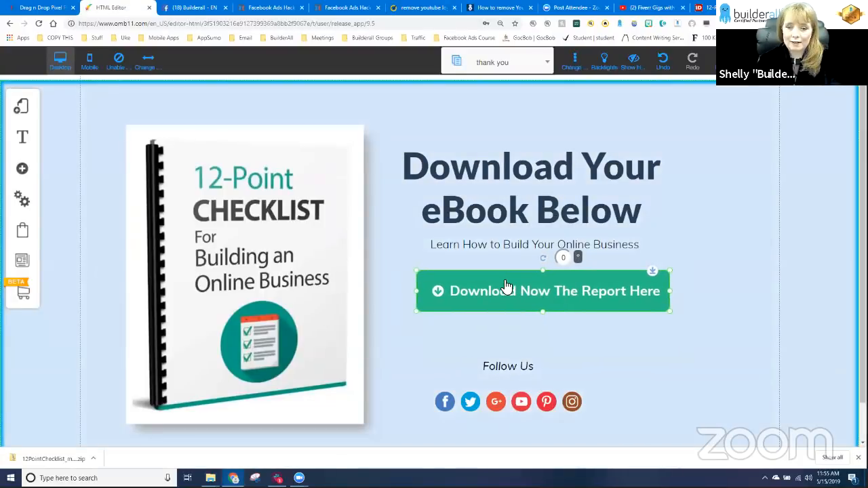
pyautogui.moveTo(507, 286); pyautogui.dragTo(505, 283)
# Change the download button's text to "Download Your Ebook Now!".
pyautogui.doubleClick(507, 288)
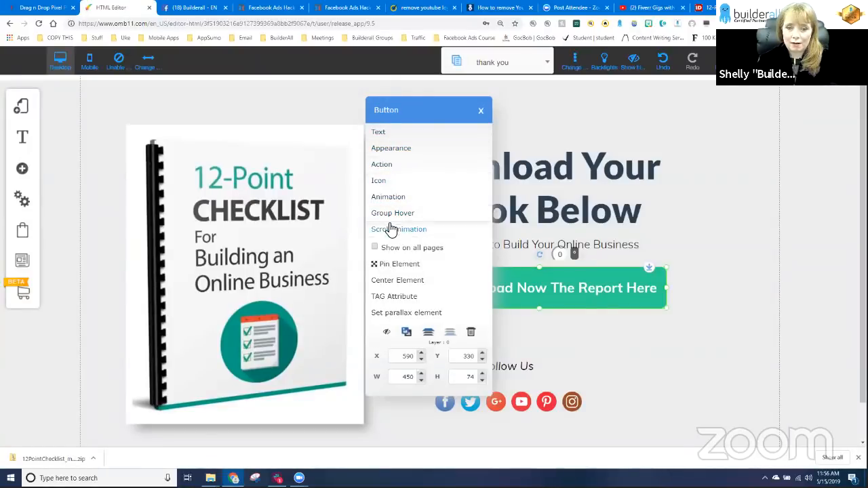
pyautogui.click(384, 132)
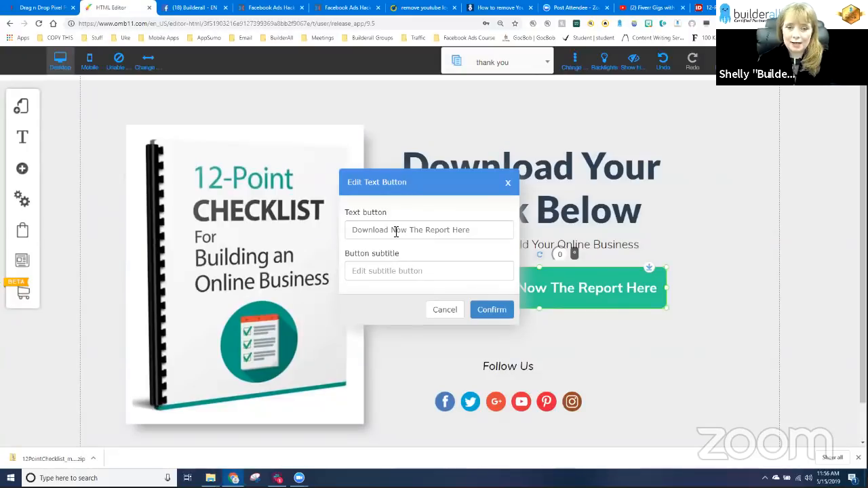
pyautogui.moveTo(391, 231); pyautogui.dragTo(464, 223)
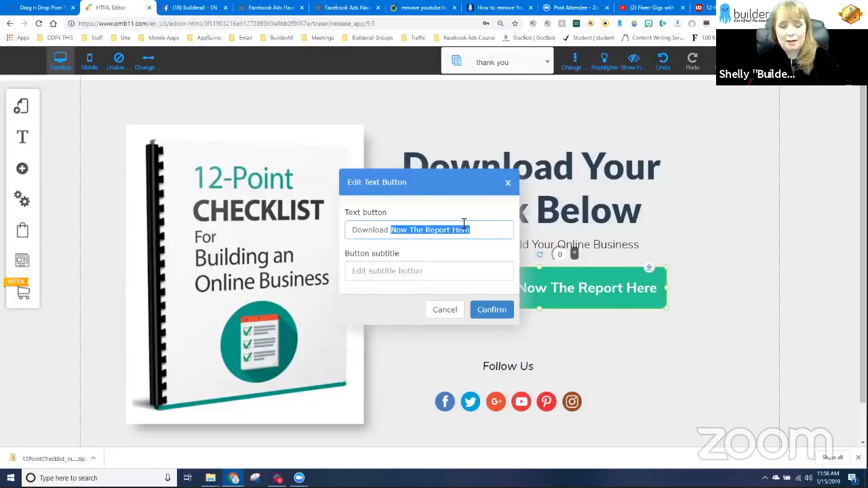
pyautogui.write('Your Ebook Now!')
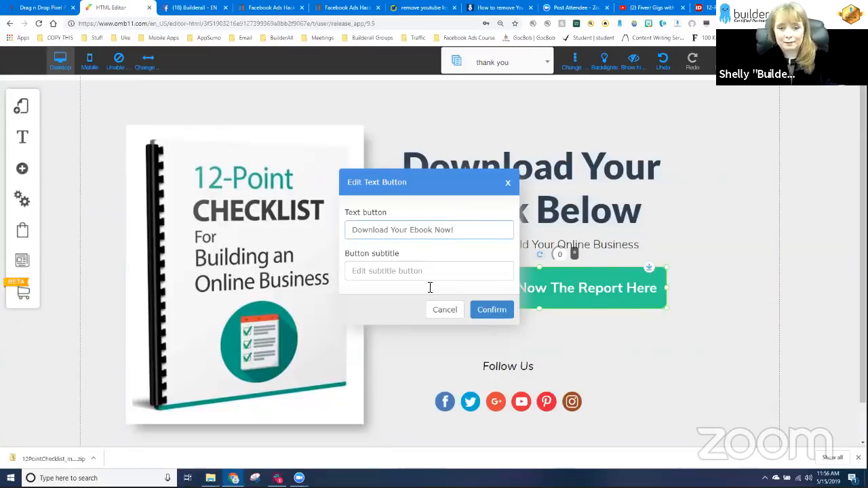
pyautogui.click(491, 309)
# Change the word "eBook" to "Ebook" in the download headline.
pyautogui.click(454, 204)
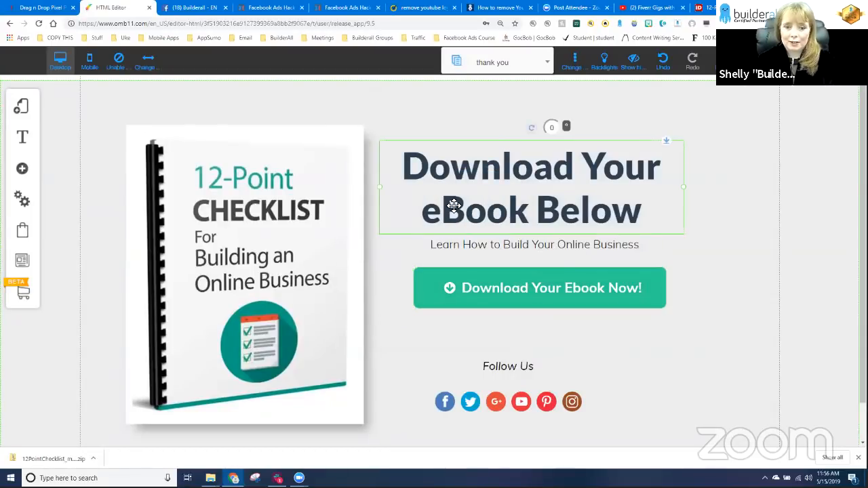
pyautogui.click(453, 205)
pyautogui.moveTo(422, 211); pyautogui.dragTo(524, 214)
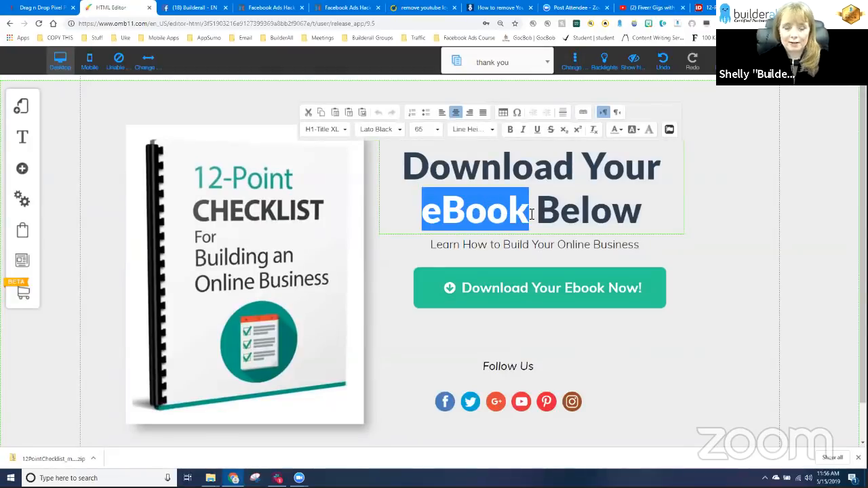
pyautogui.write('Ebook')
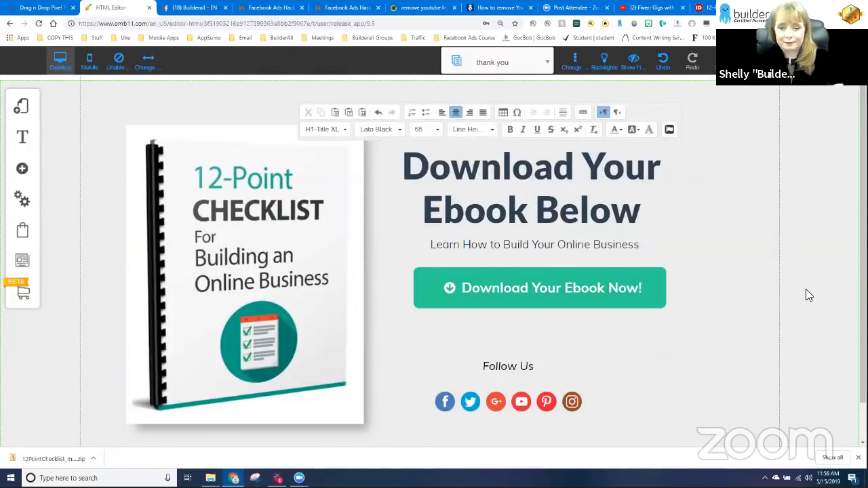
pyautogui.click(764, 283)
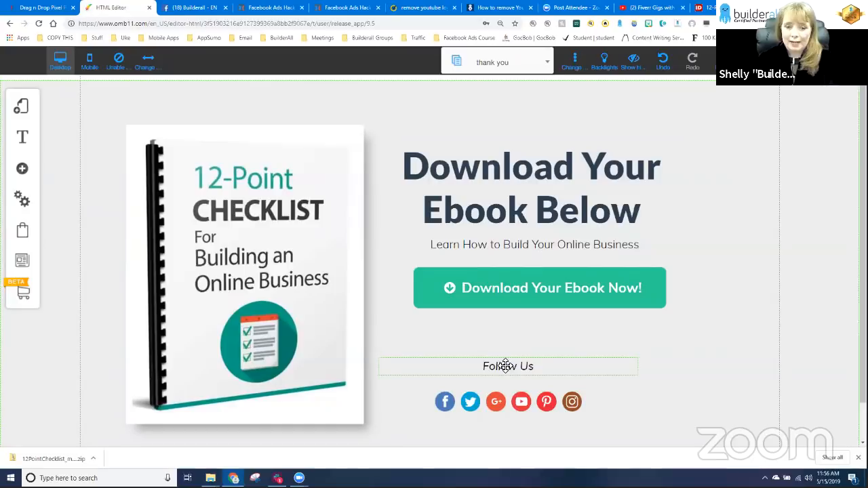
# Delete the "Follow Us" text and the row of social media icons.
pyautogui.moveTo(508, 362); pyautogui.dragTo(530, 354)
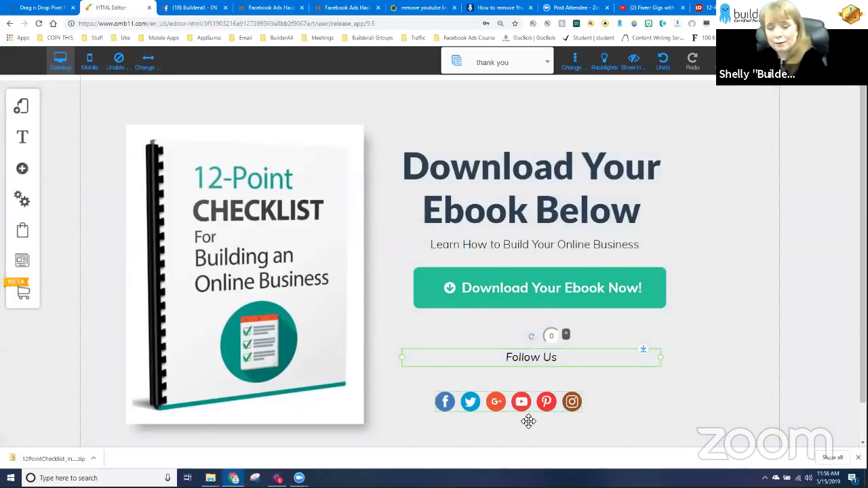
pyautogui.press('Delete')
pyautogui.press('Delete')
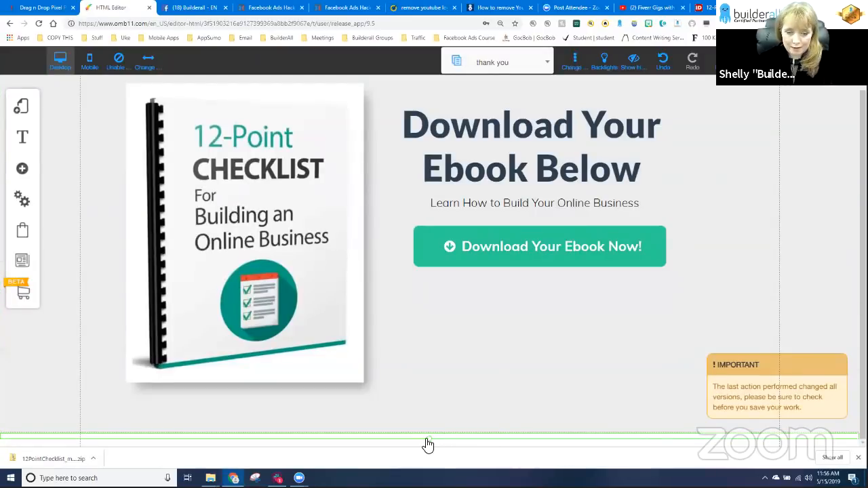
# Nudge the download button slightly left, choose a document link as its action and browse for the file.
pyautogui.scroll(2, 517, 262)
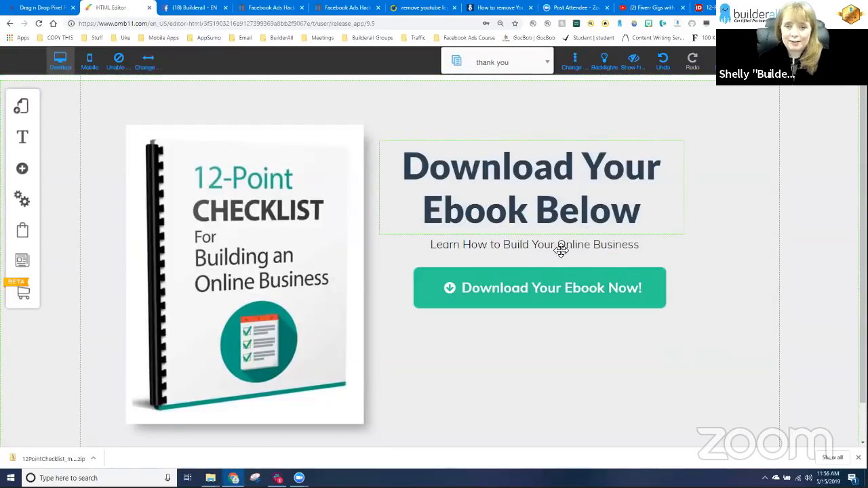
pyautogui.click(548, 285)
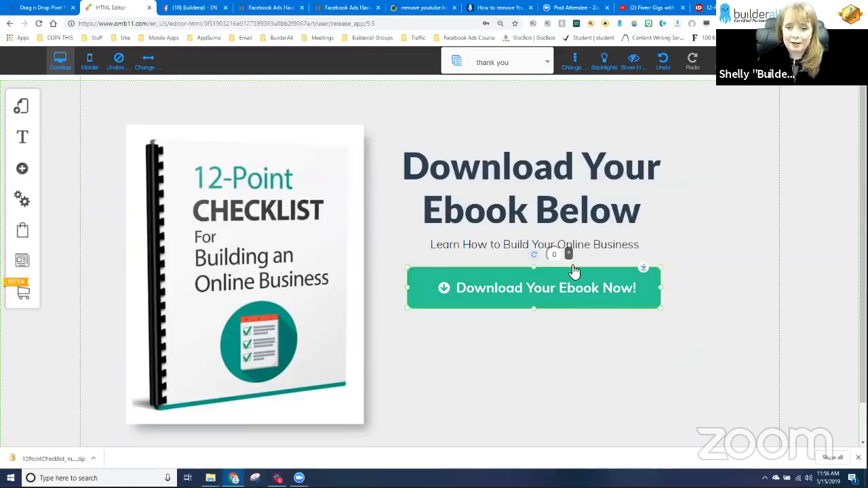
pyautogui.doubleClick(562, 291)
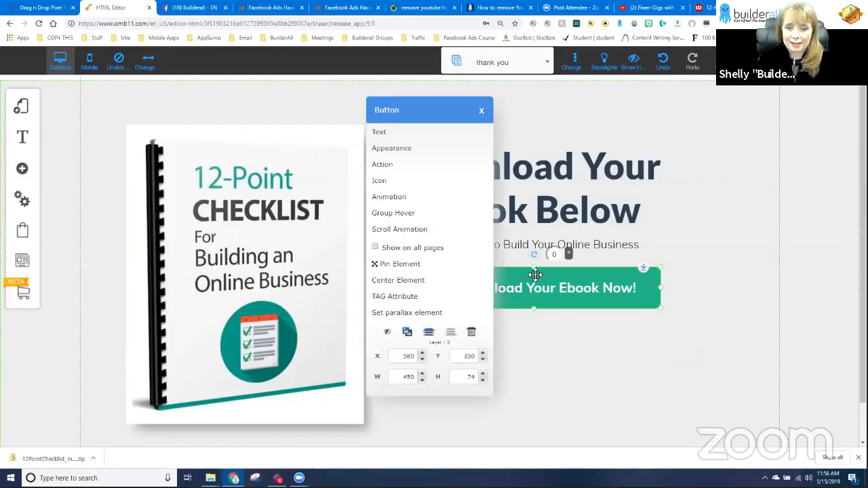
pyautogui.click(384, 165)
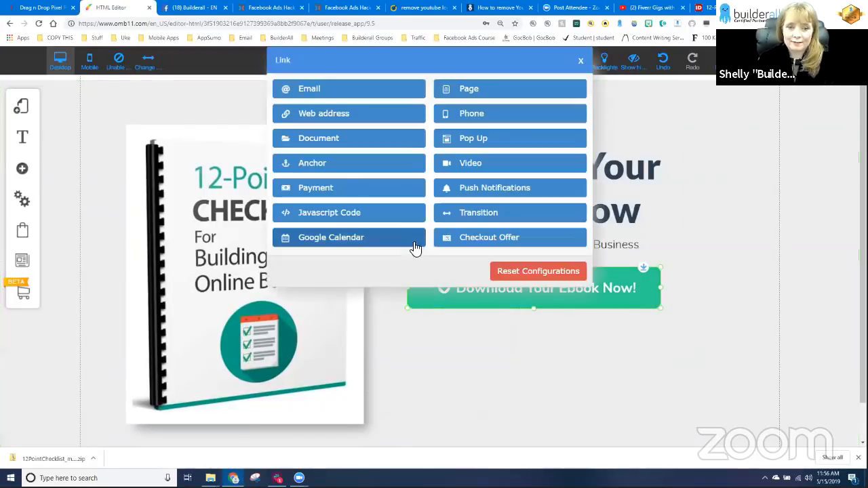
pyautogui.click(329, 145)
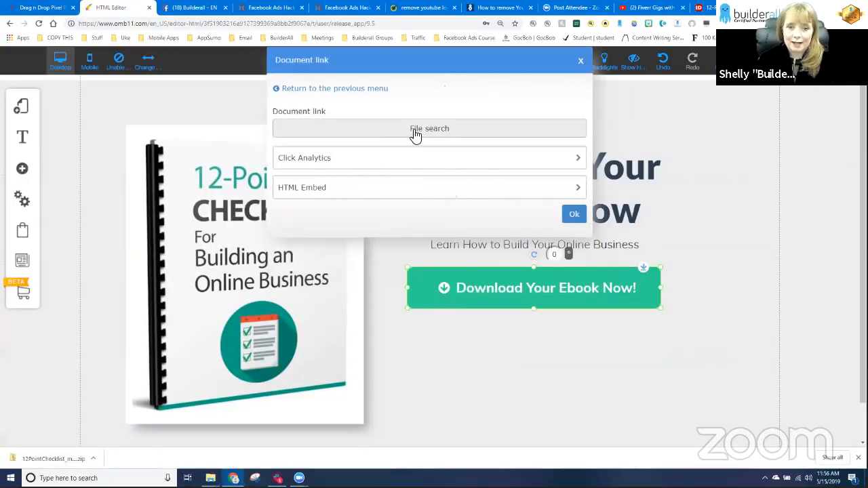
pyautogui.click(415, 133)
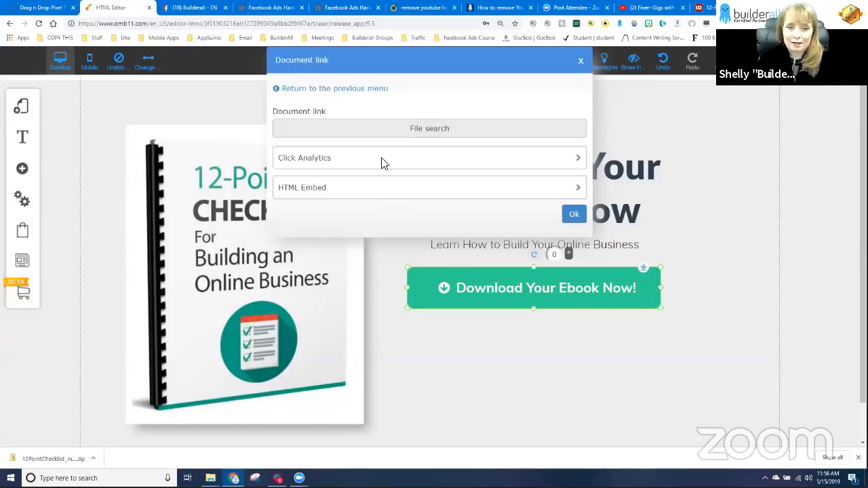
pyautogui.click(400, 128)
# Upload the 12 Point Checklist PDF from the Special Report folder to the file repository.
pyautogui.click(672, 121)
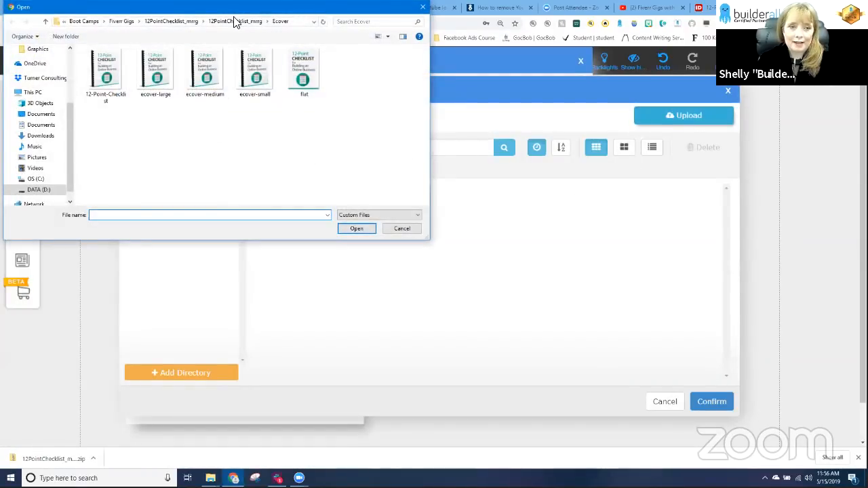
pyautogui.click(236, 22)
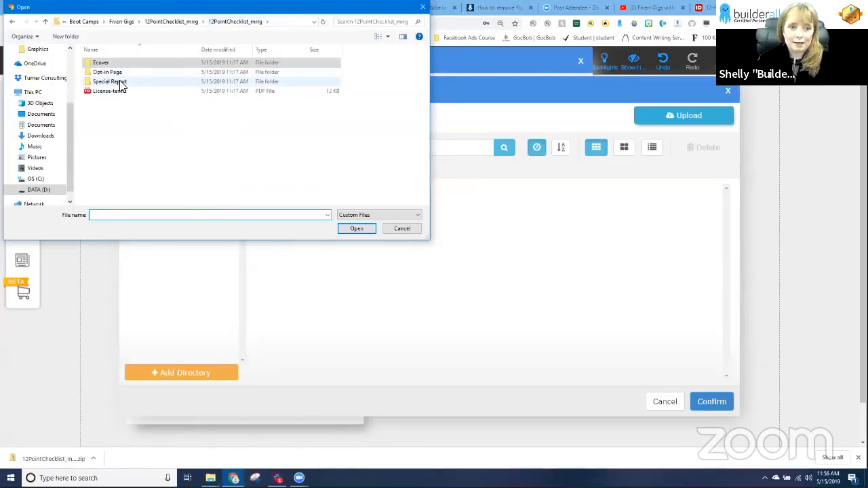
pyautogui.doubleClick(120, 82)
pyautogui.doubleClick(122, 66)
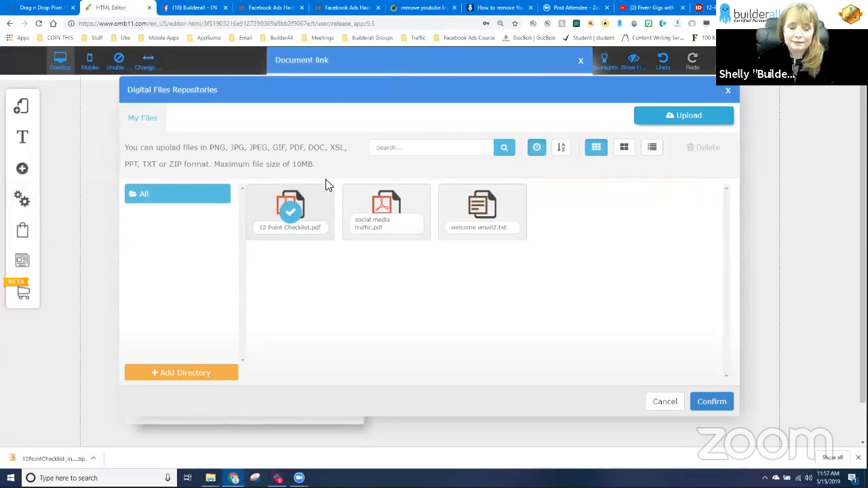
# Assign 12 Point Checklist.pdf as the download button's linked document and confirm the link.
pyautogui.click(316, 203)
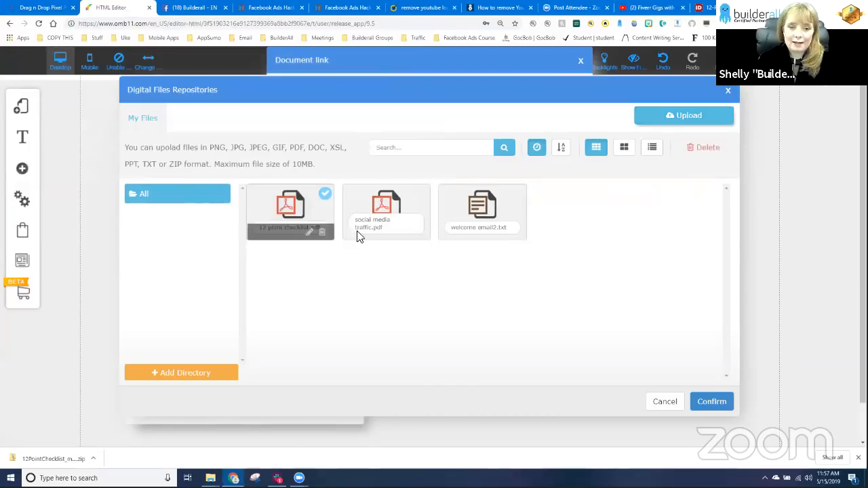
pyautogui.click(711, 402)
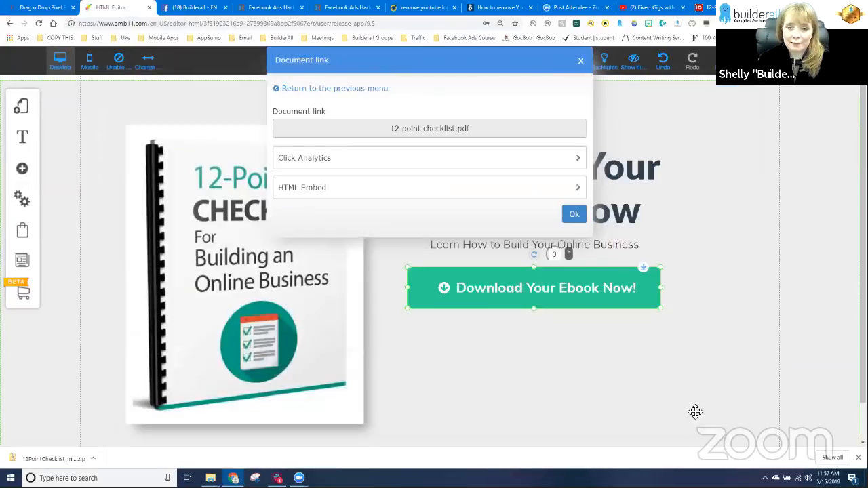
pyautogui.click(575, 214)
pyautogui.click(633, 369)
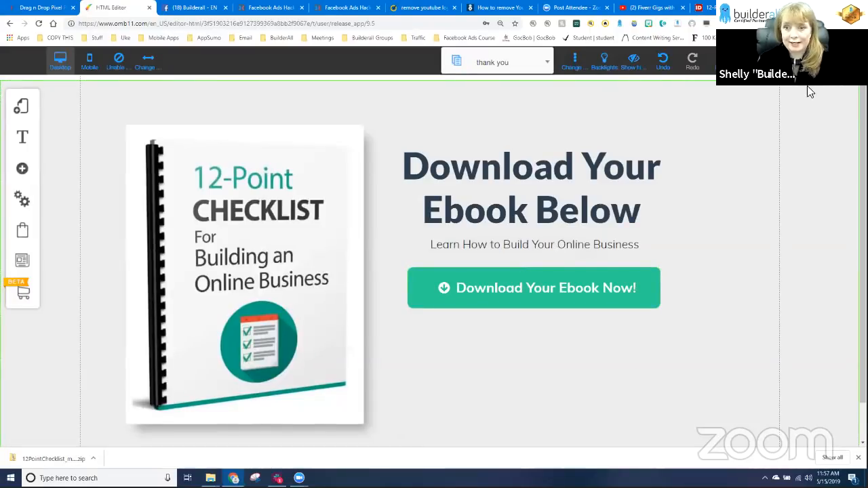
# Save the changes to the default layout and the thank you page.
pyautogui.hotkey('ctrl', 's')
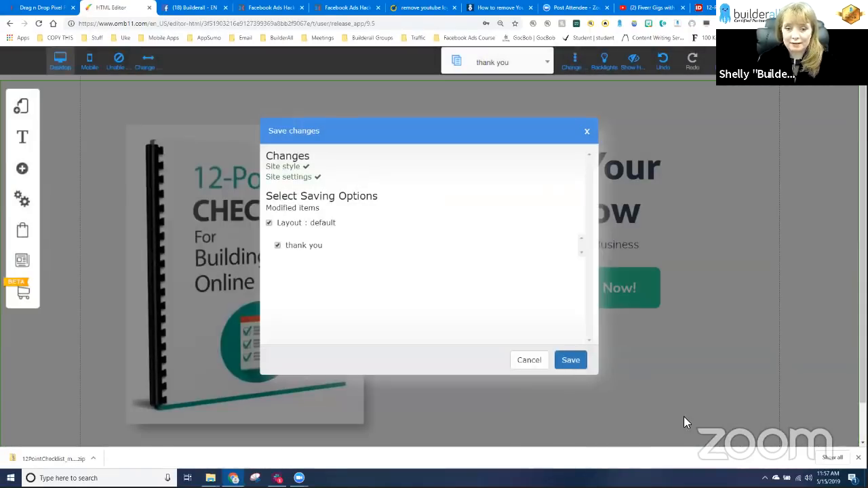
pyautogui.press('Return')
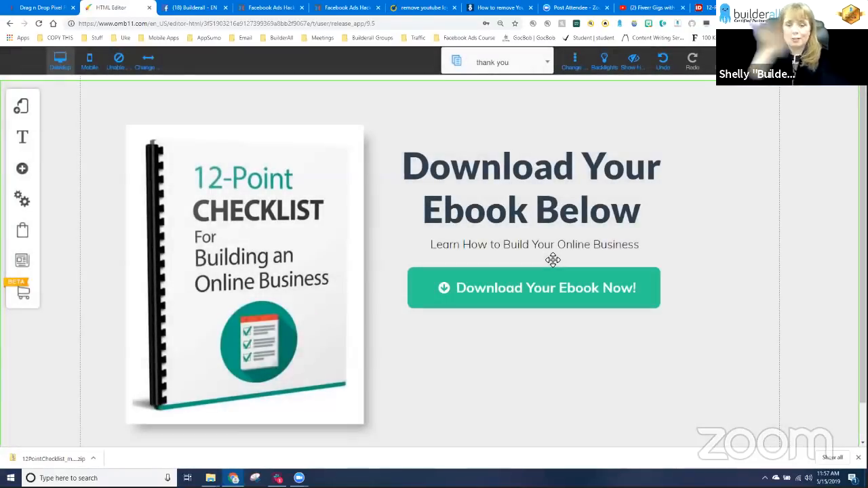
# Switch the editor to the Home page of the default layout and close the page list.
pyautogui.click(21, 107)
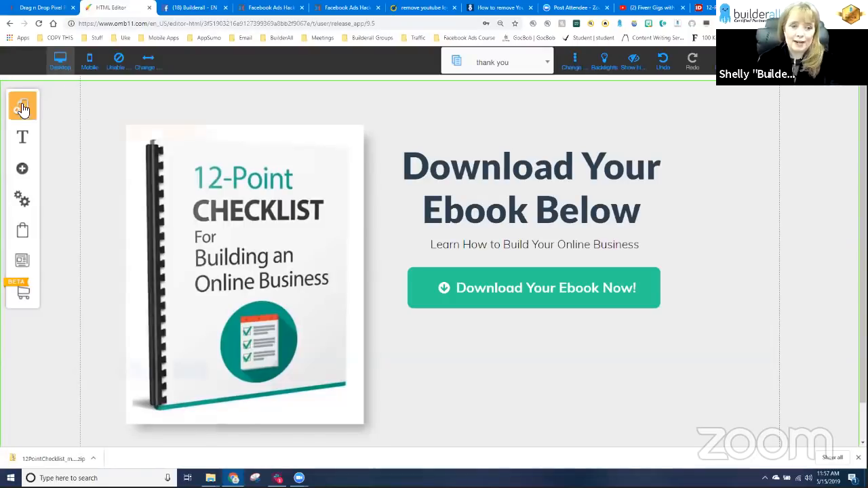
pyautogui.click(196, 134)
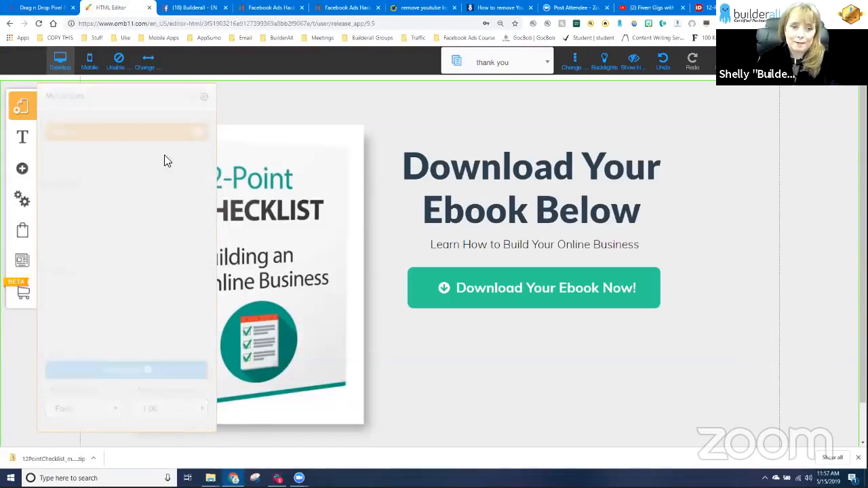
pyautogui.click(109, 225)
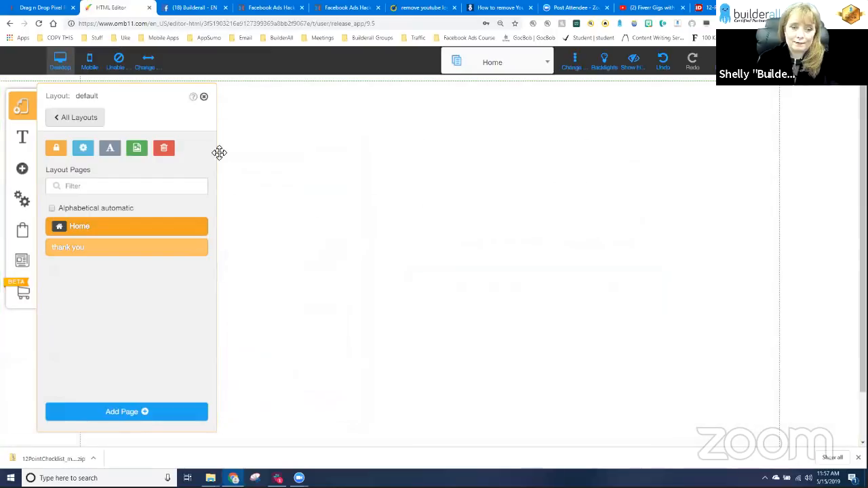
pyautogui.click(205, 97)
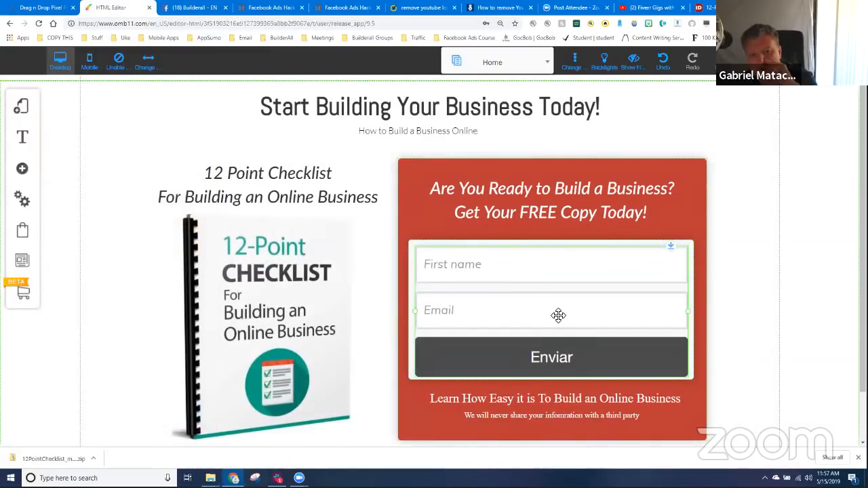
# Configure the opt-in form's received email response to redirect to the thank you page in the same tab after submission.
pyautogui.click(546, 304)
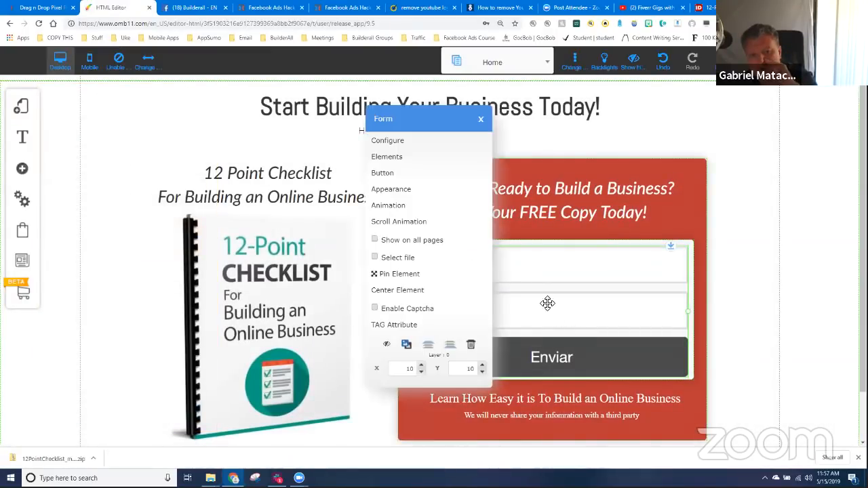
pyautogui.click(401, 142)
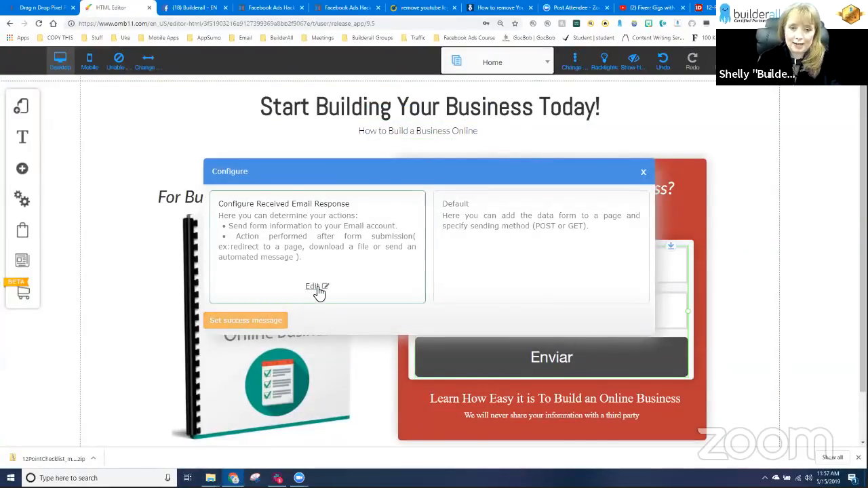
pyautogui.click(318, 289)
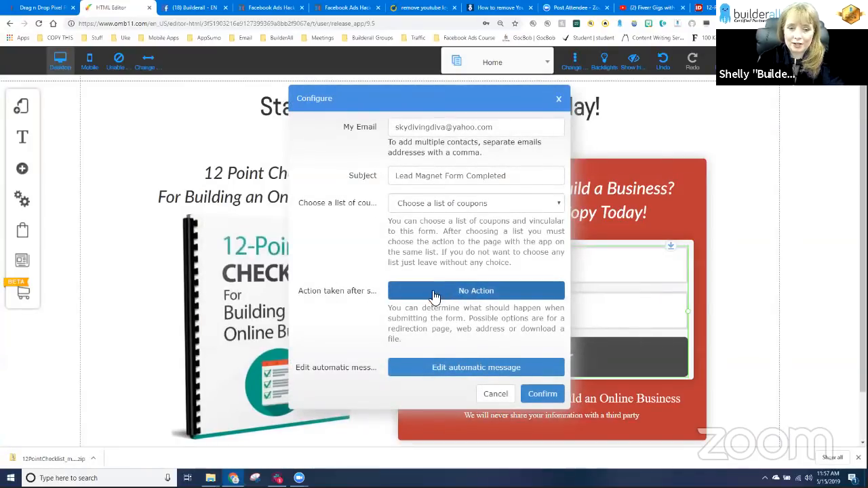
pyautogui.click(515, 287)
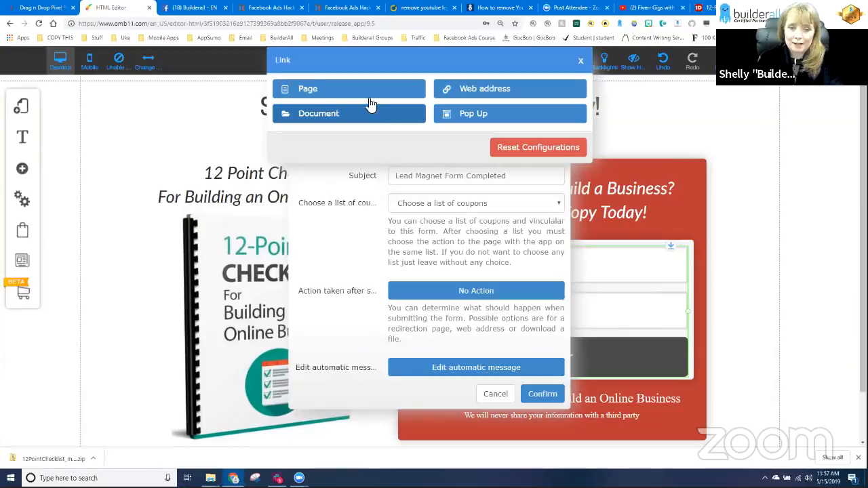
pyautogui.click(342, 92)
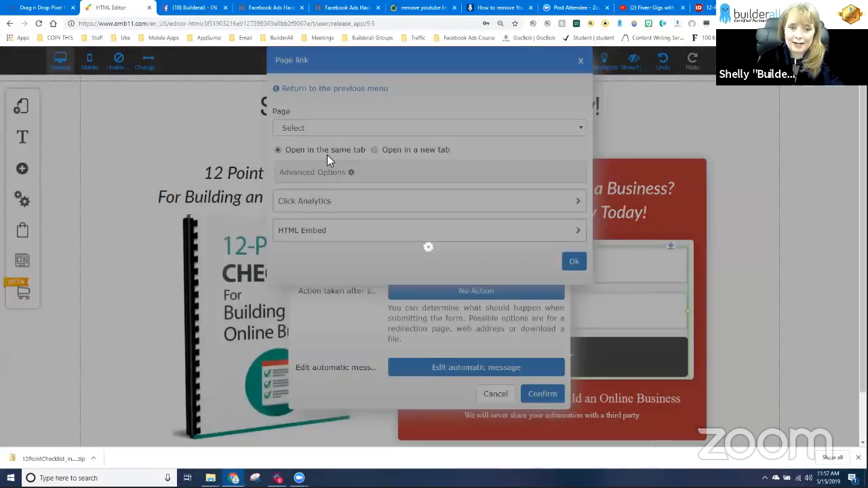
pyautogui.click(332, 128)
pyautogui.click(407, 158)
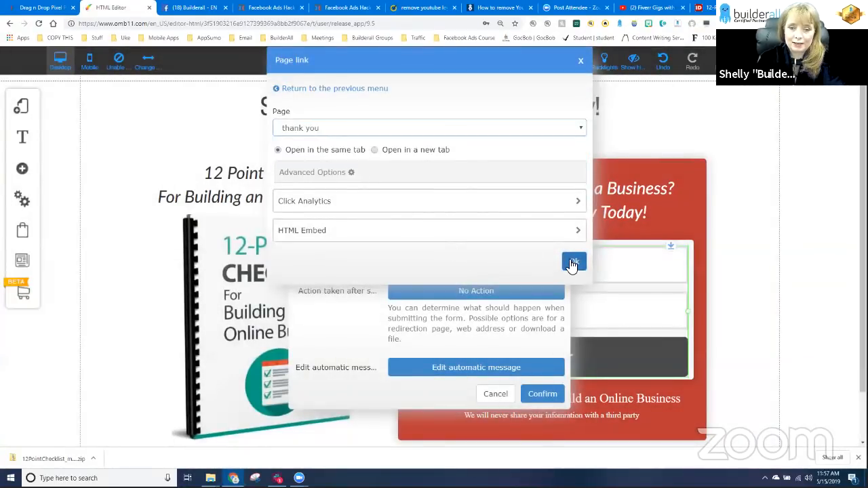
pyautogui.click(573, 261)
pyautogui.click(542, 393)
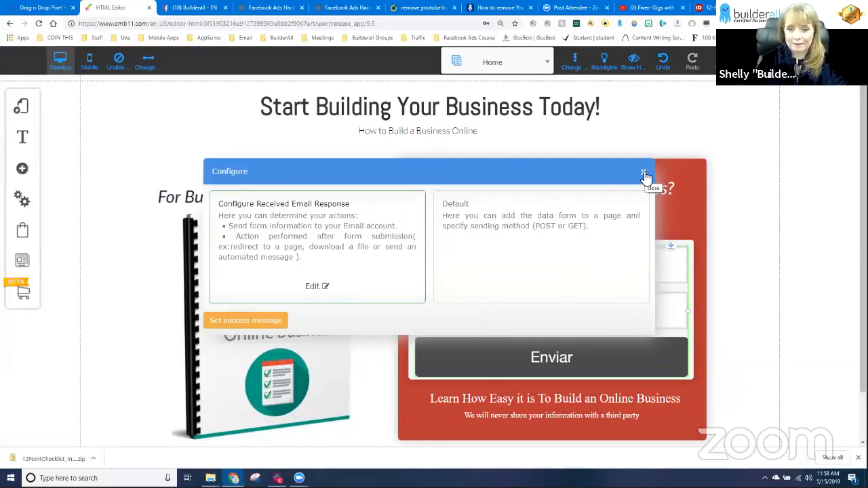
pyautogui.click(644, 175)
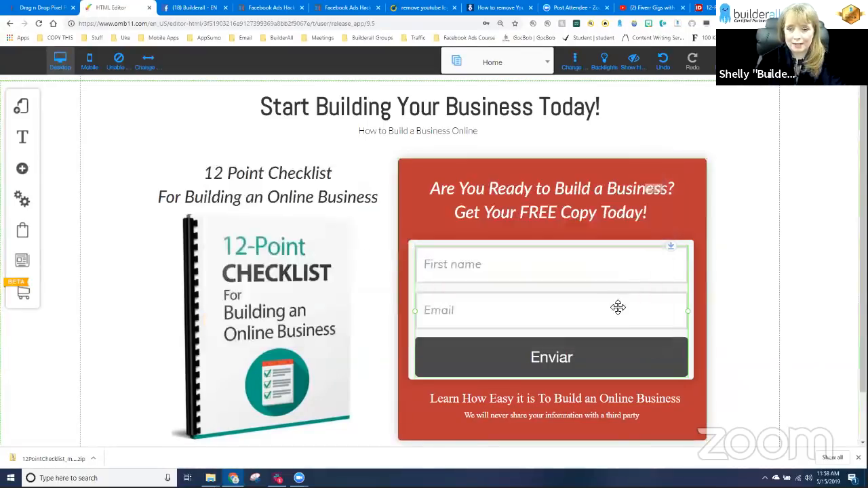
# Change the form button's background color to the dark teal green from the favorite colors.
pyautogui.click(557, 359)
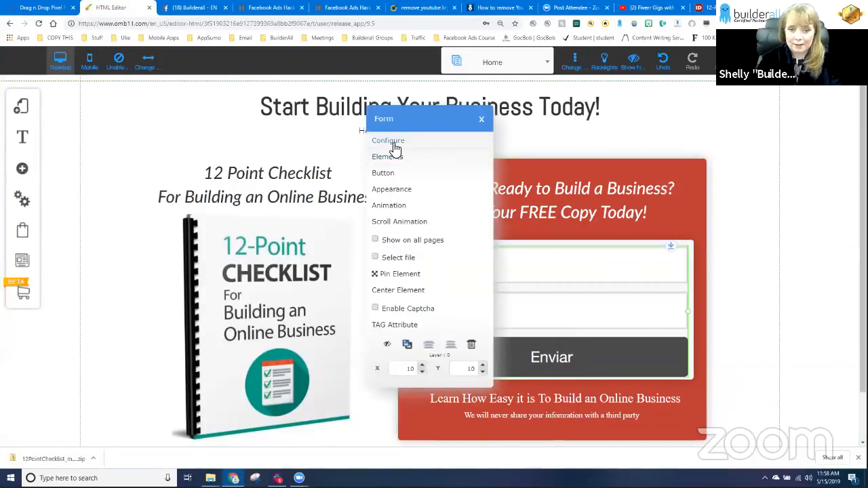
pyautogui.click(393, 189)
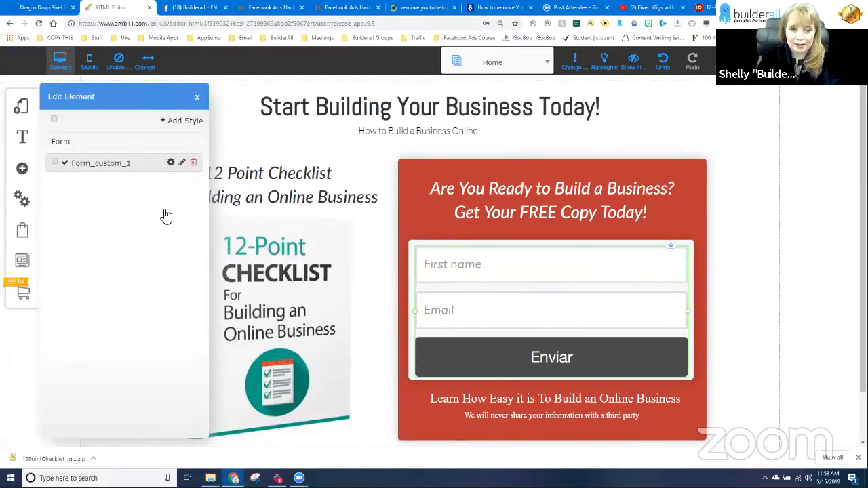
pyautogui.scroll(-2, 165, 360)
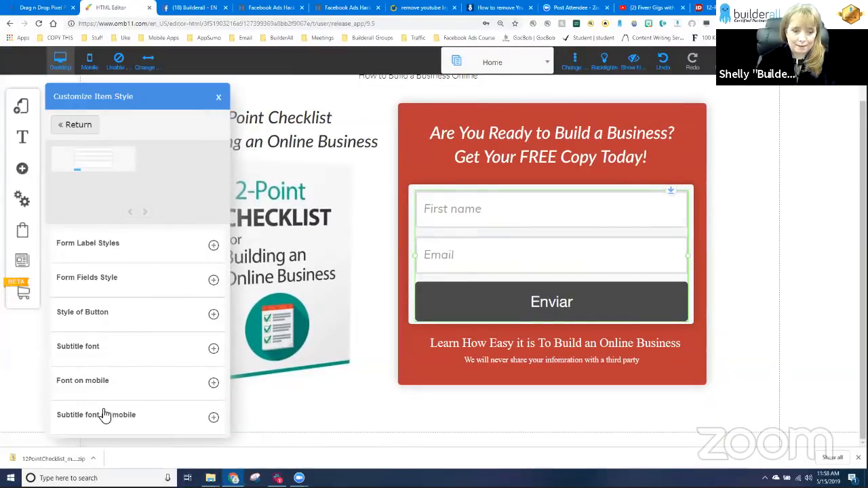
pyautogui.click(87, 314)
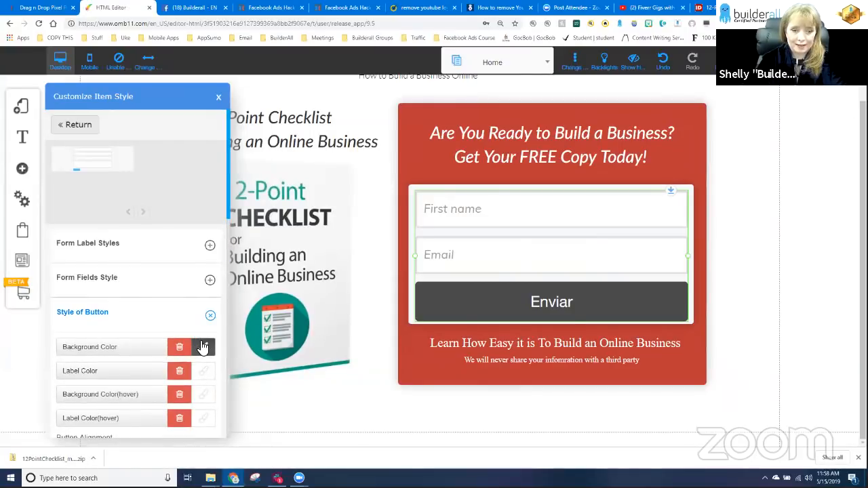
pyautogui.click(203, 346)
pyautogui.click(224, 315)
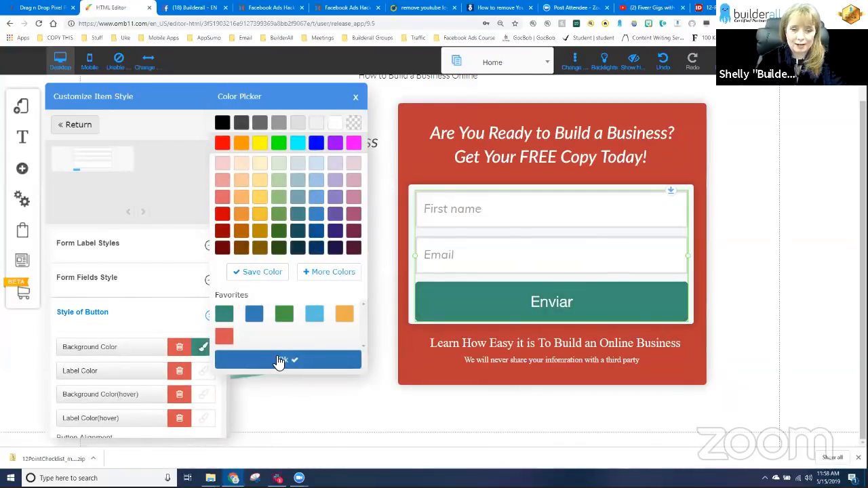
pyautogui.click(279, 360)
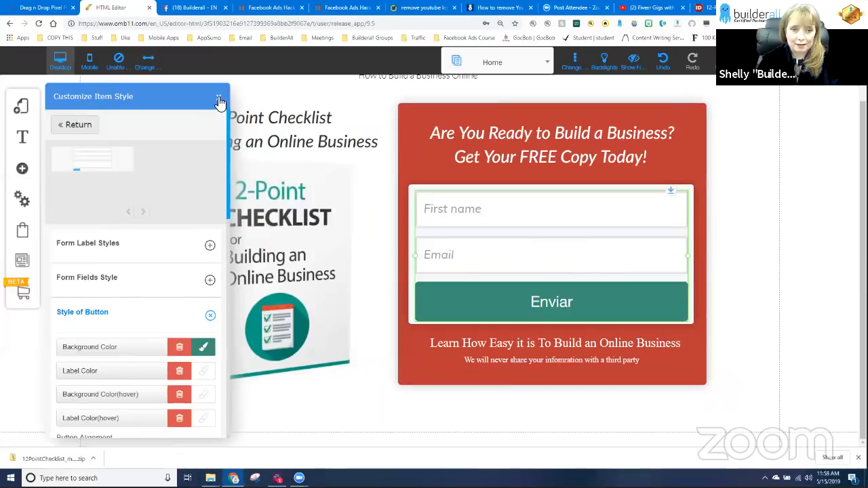
pyautogui.click(219, 101)
# Replace the form button's text with "Get Your FREE Ebook Now!" and confirm.
pyautogui.click(538, 254)
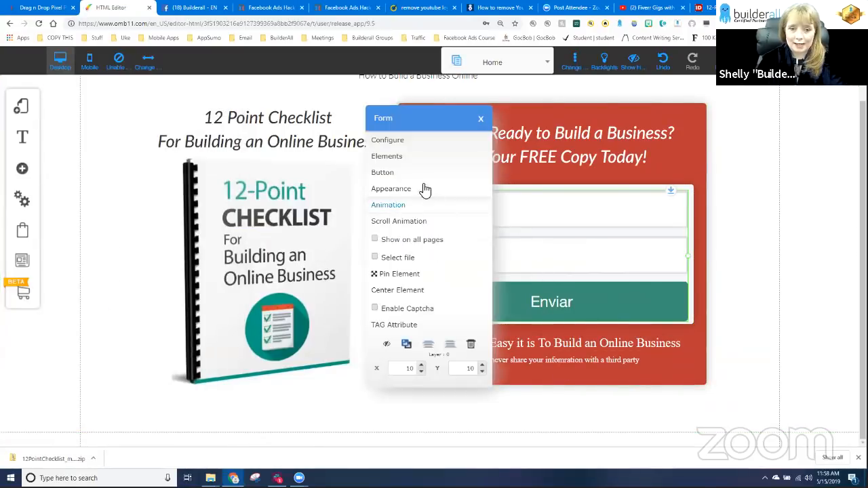
pyautogui.click(383, 173)
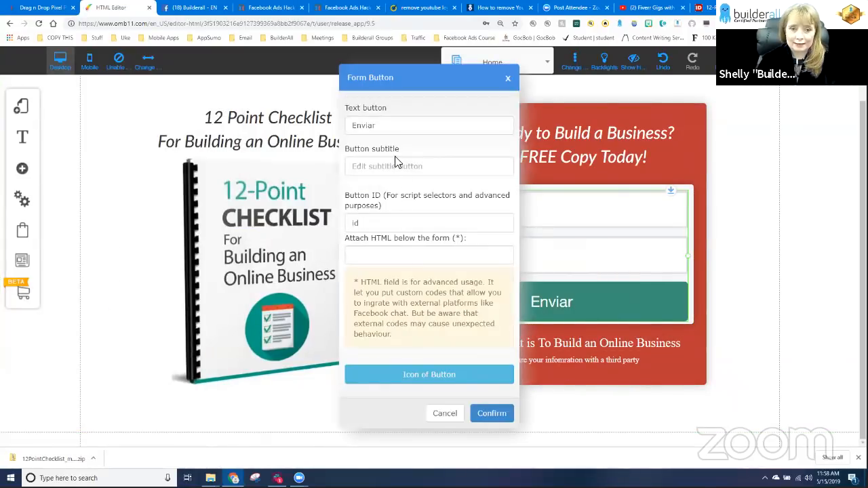
pyautogui.moveTo(381, 129); pyautogui.dragTo(341, 134)
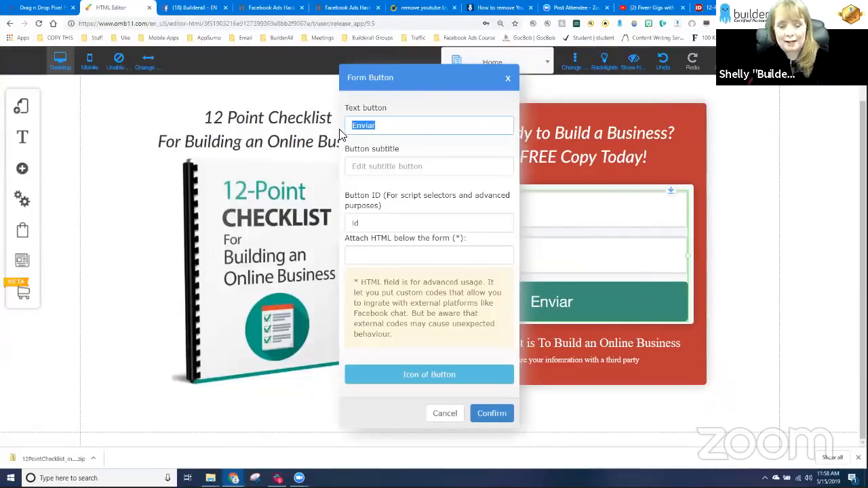
pyautogui.write('Get Your F')
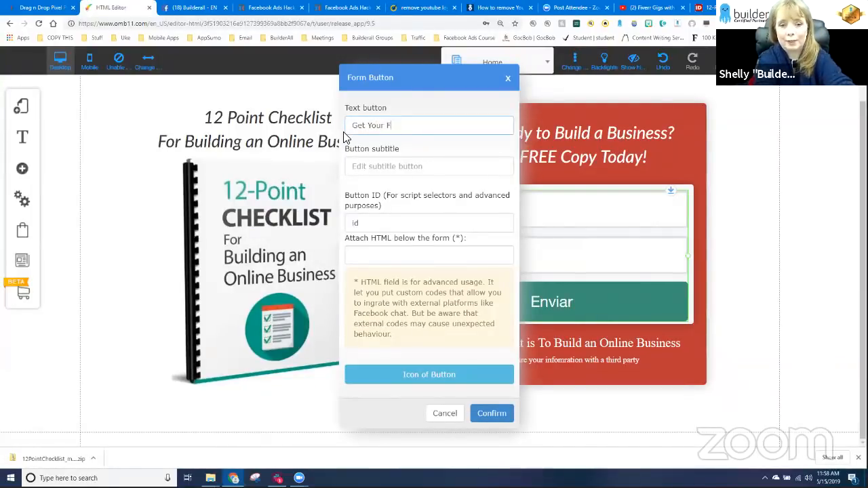
pyautogui.write('REE Ebook Now!')
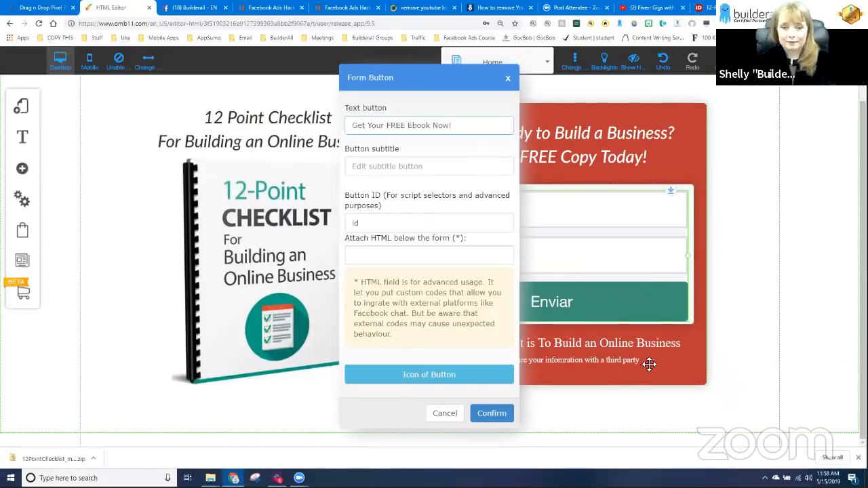
pyautogui.click(490, 415)
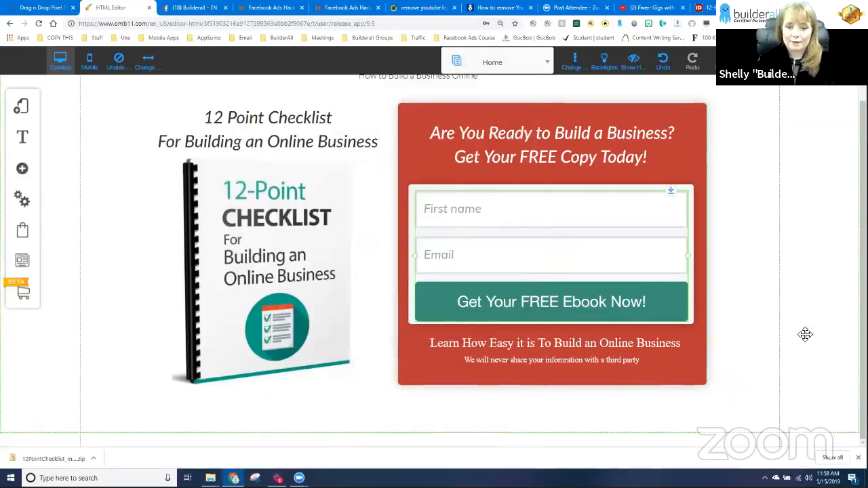
# Save the changes to the Home page and confirm the save.
pyautogui.scroll(2, 747, 235)
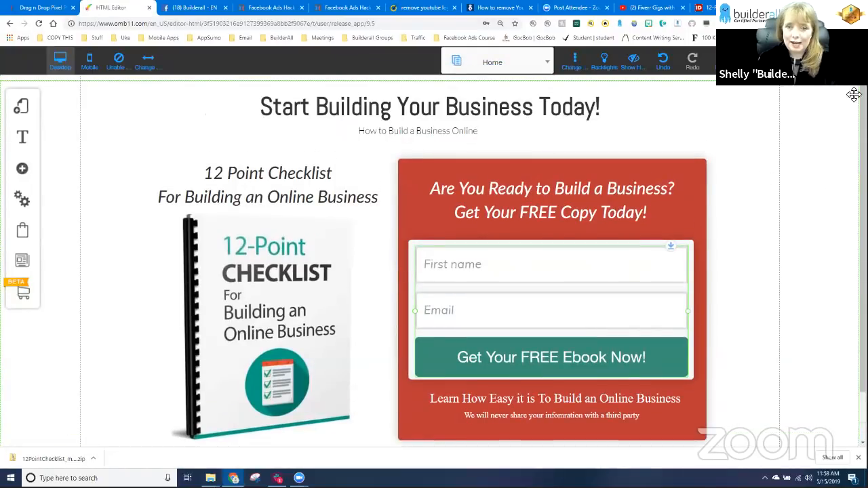
pyautogui.hotkey('ctrl', 's')
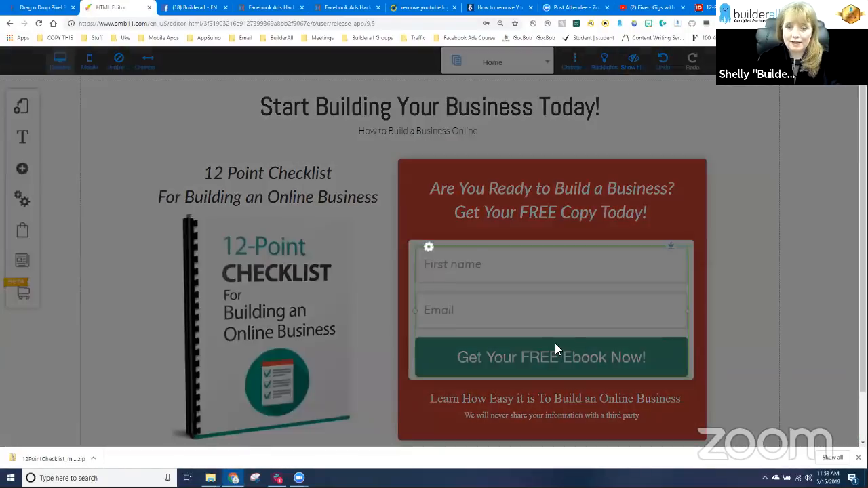
pyautogui.press('Return')
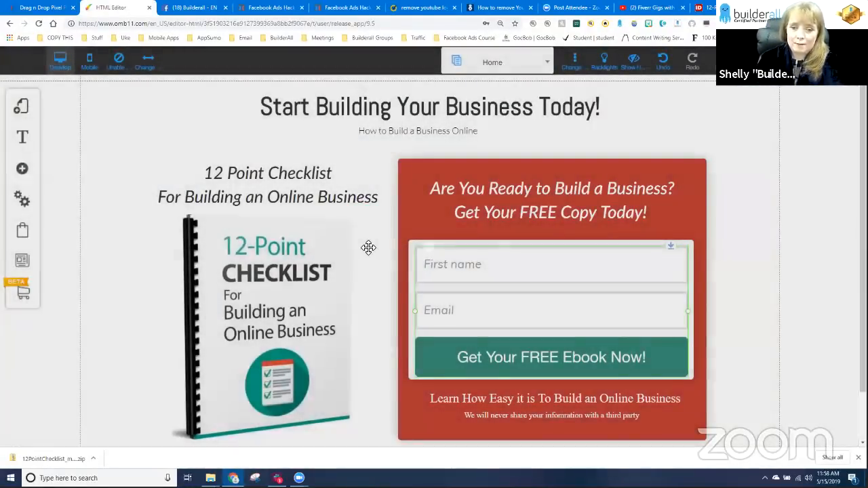
pyautogui.scroll(-1, 408, 286)
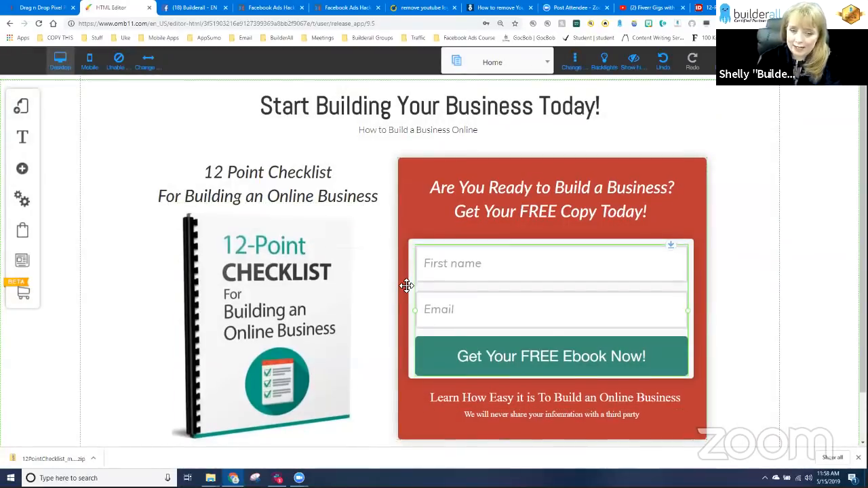
pyautogui.scroll(1, 409, 286)
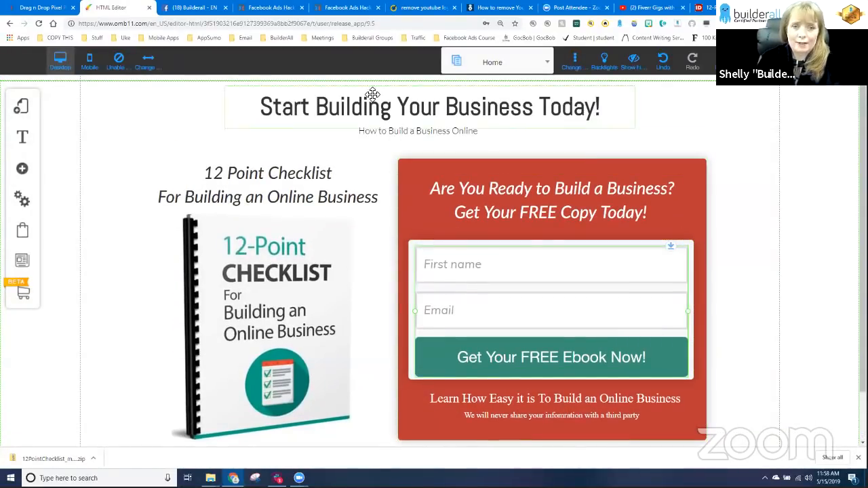